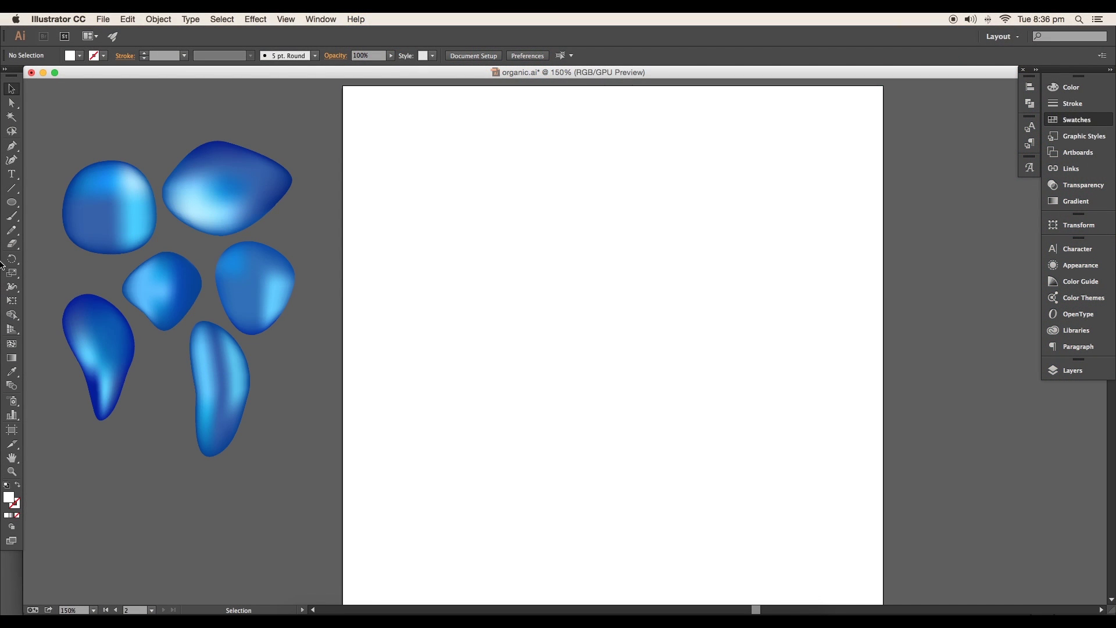
# Step: Draw a circle about 127 pt in diameter on the artboard and fill it with medium blue, without a stroke
pyautogui.click(11, 204)
pyautogui.moveTo(536, 280); pyautogui.dragTo(590, 334)
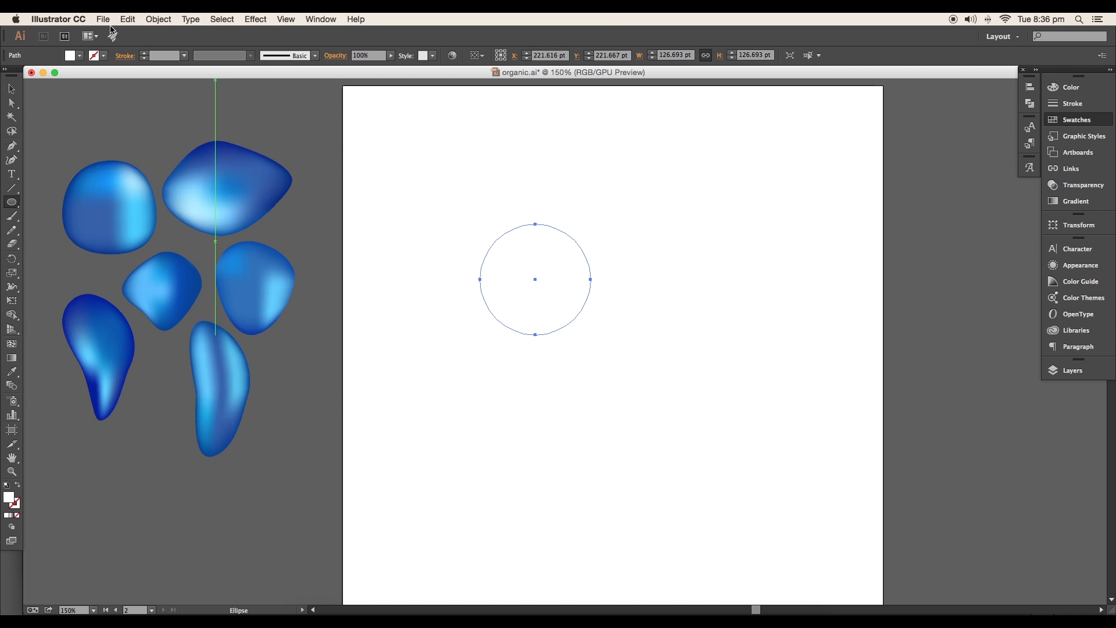
pyautogui.click(81, 57)
pyautogui.click(82, 90)
pyautogui.press('Escape')
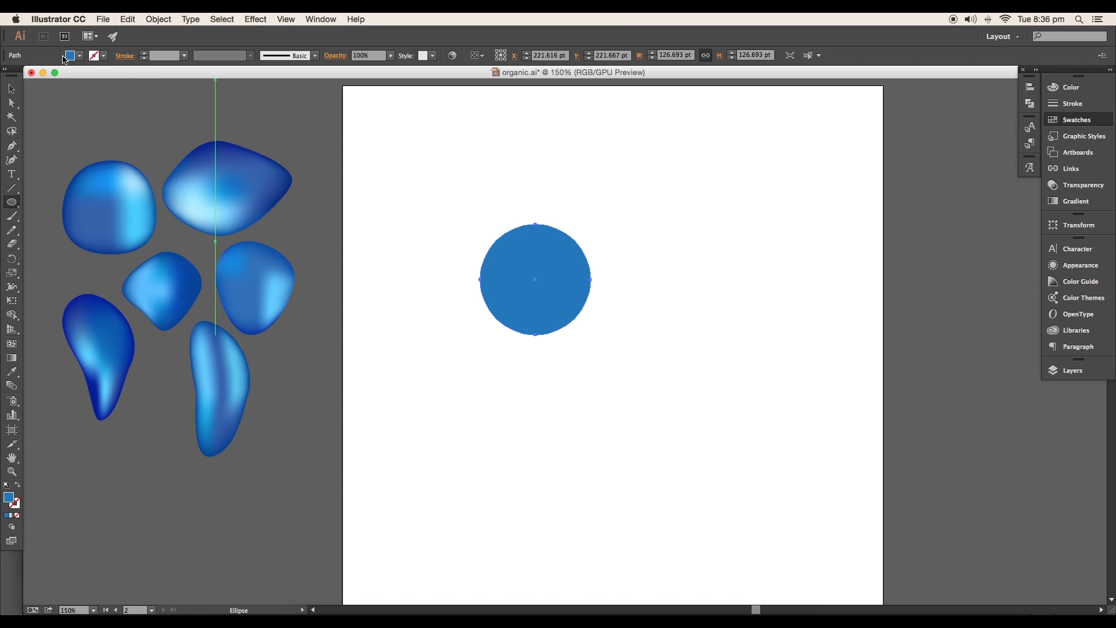
# Step: Duplicate the blue circle to make six circles arranged in two rows of three
pyautogui.press('v')
pyautogui.moveTo(521, 284); pyautogui.dragTo(735, 229)
pyautogui.moveTo(807, 226); pyautogui.dragTo(302, 335)
pyautogui.moveTo(483, 236); pyautogui.dragTo(490, 408)
pyautogui.click(563, 308)
# Step: Start an Envelope Distort warp on the first circle of the upper row and choose the Arc Lower style
pyautogui.click(475, 264)
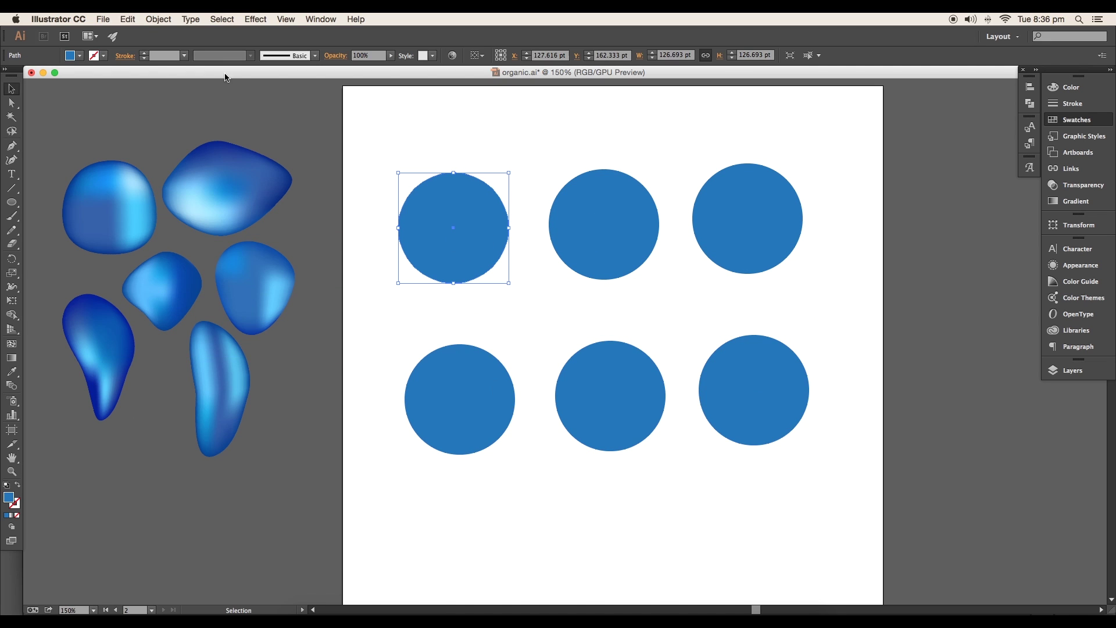
pyautogui.click(248, 19)
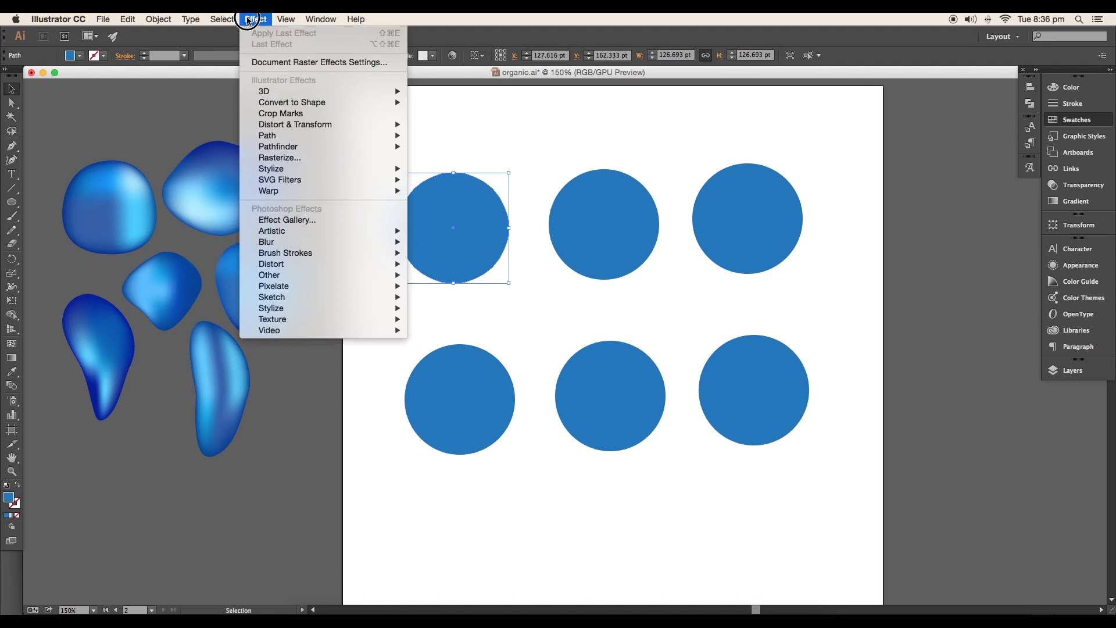
pyautogui.moveTo(176, 20)
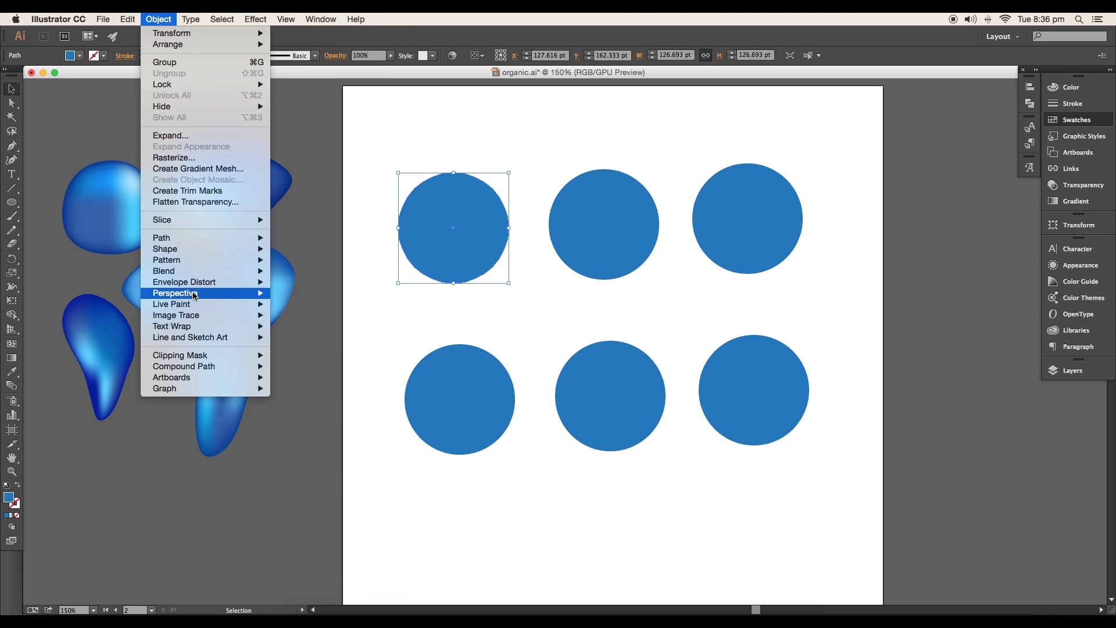
pyautogui.moveTo(208, 283)
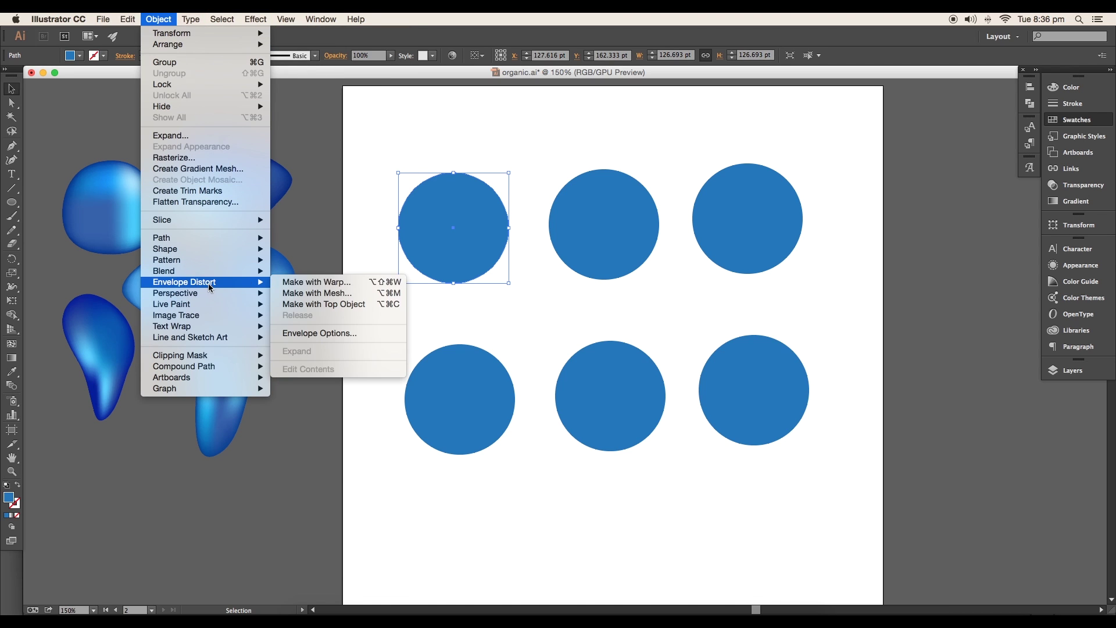
pyautogui.click(312, 287)
pyautogui.moveTo(447, 351); pyautogui.dragTo(863, 207)
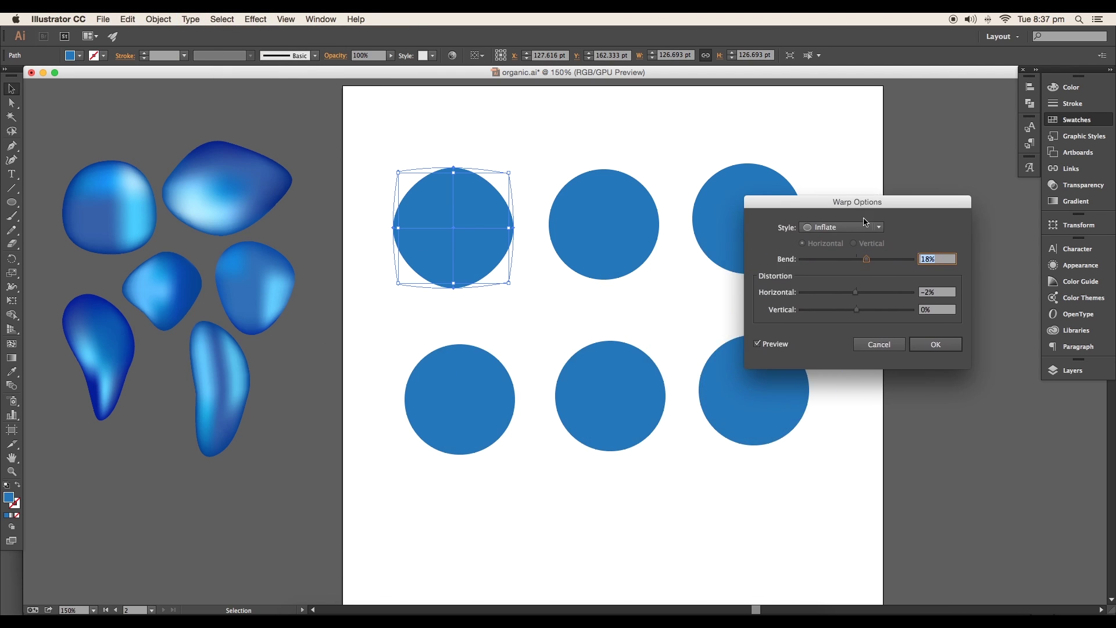
pyautogui.click(848, 229)
pyautogui.click(842, 252)
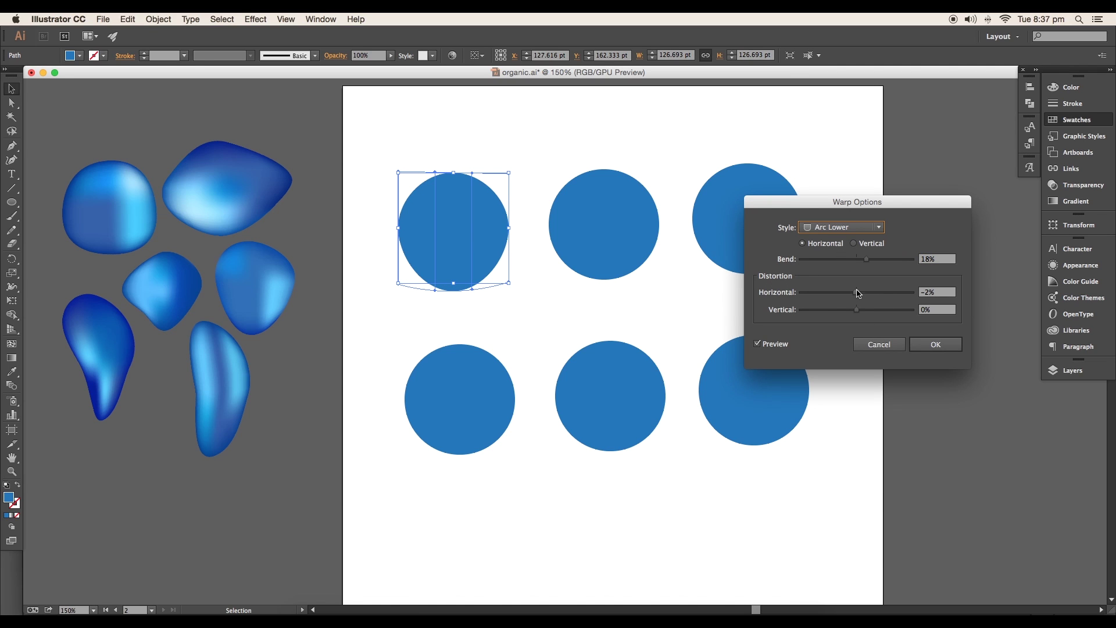
# Step: Set the warp's bend to 30%, horizontal distortion to -32% and vertical distortion to -12%, and apply it to the first circle
pyautogui.moveTo(861, 294)
pyautogui.mouseDown()
pyautogui.moveTo(872, 297)
pyautogui.moveTo(843, 301)
pyautogui.mouseUp()
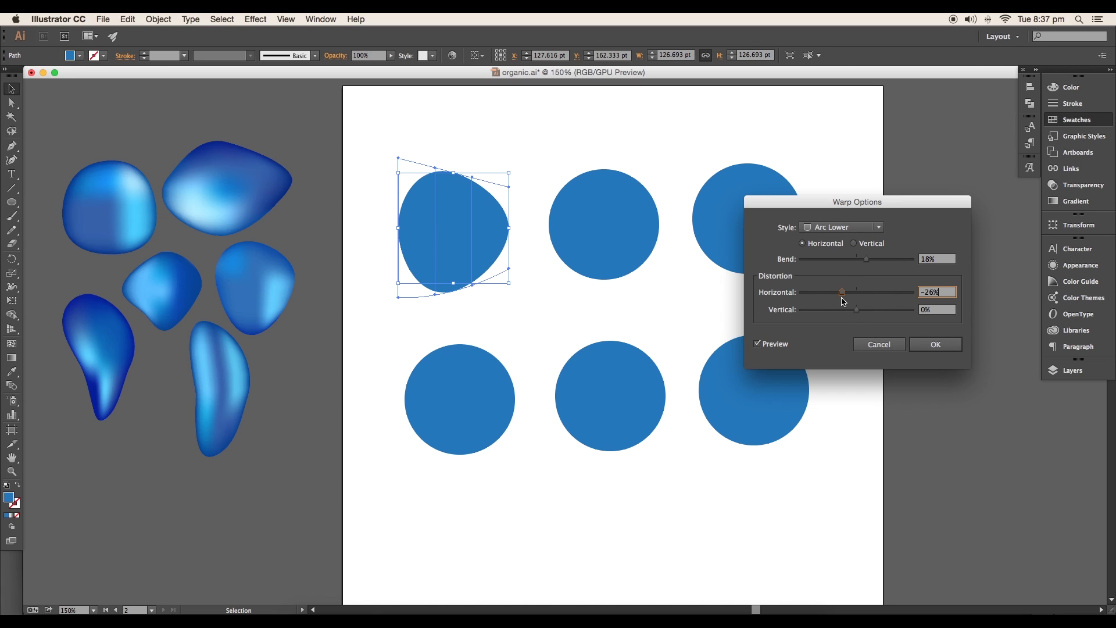
pyautogui.moveTo(866, 259); pyautogui.dragTo(871, 258)
pyautogui.moveTo(856, 309); pyautogui.dragTo(849, 309)
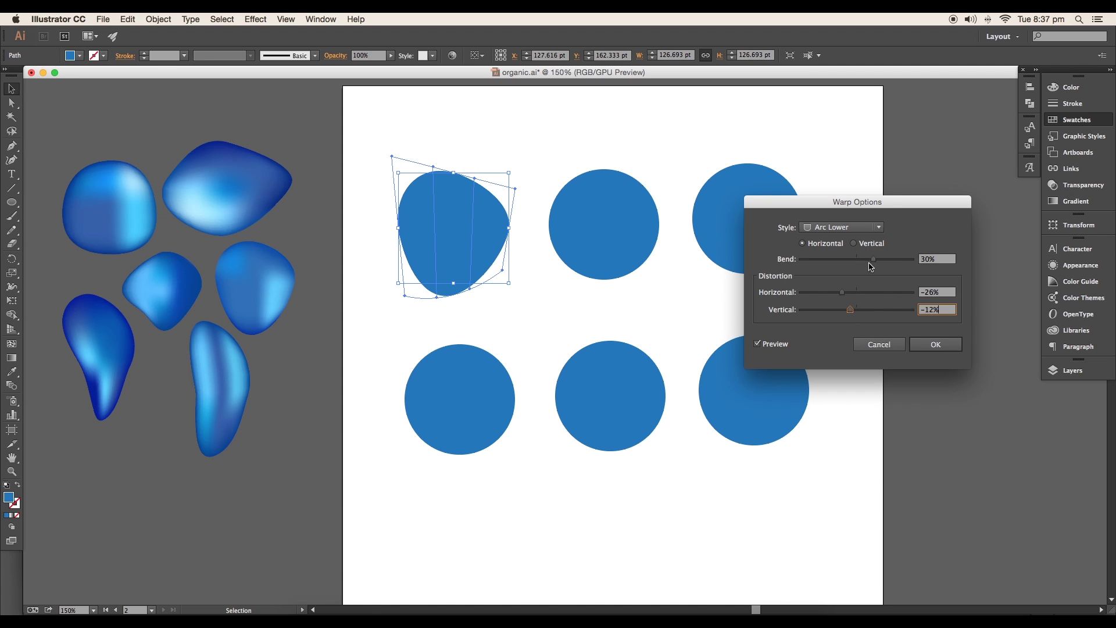
pyautogui.moveTo(871, 259); pyautogui.dragTo(878, 259)
pyautogui.moveTo(842, 292); pyautogui.dragTo(840, 296)
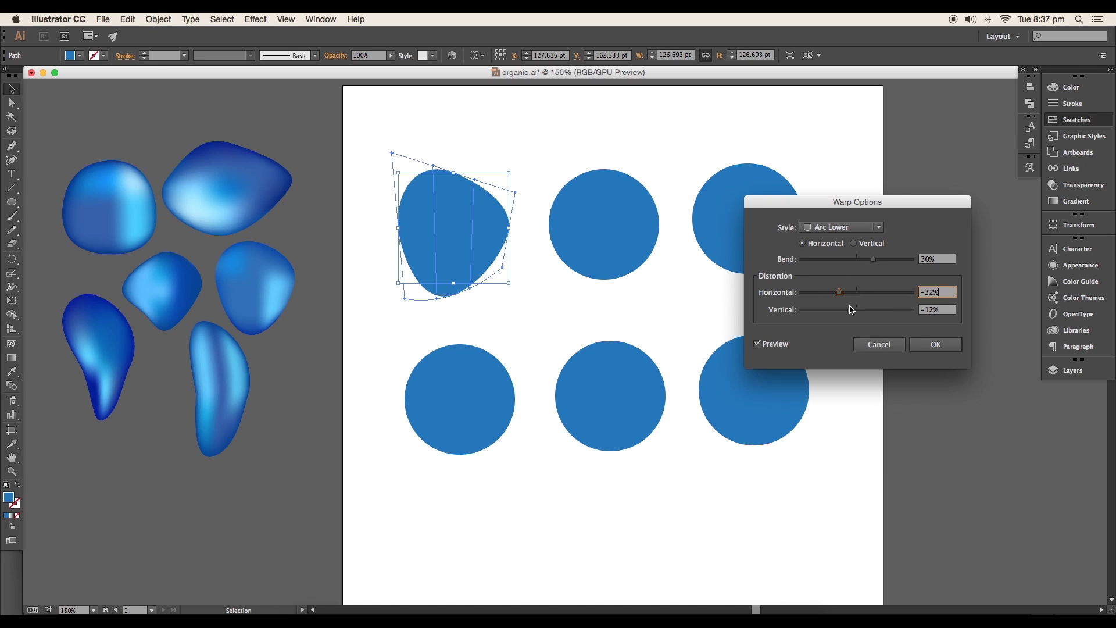
pyautogui.click(937, 344)
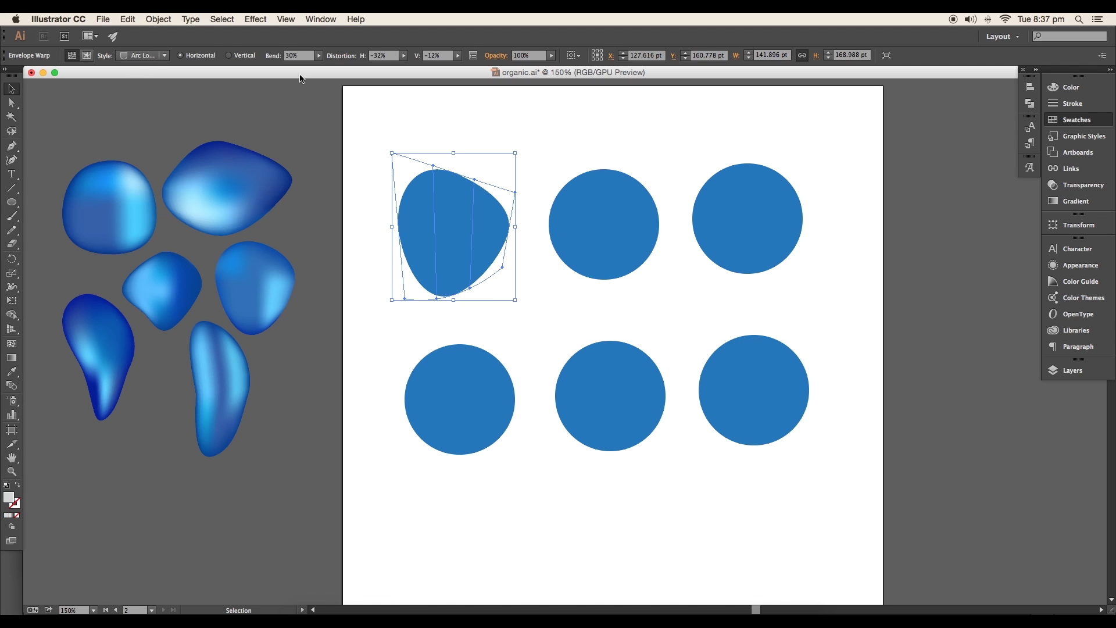
# Step: Envelope-warp the upper row's middle circle with the Inflate style, 8% bend, -17% horizontal and -13% vertical distortion
pyautogui.click(603, 204)
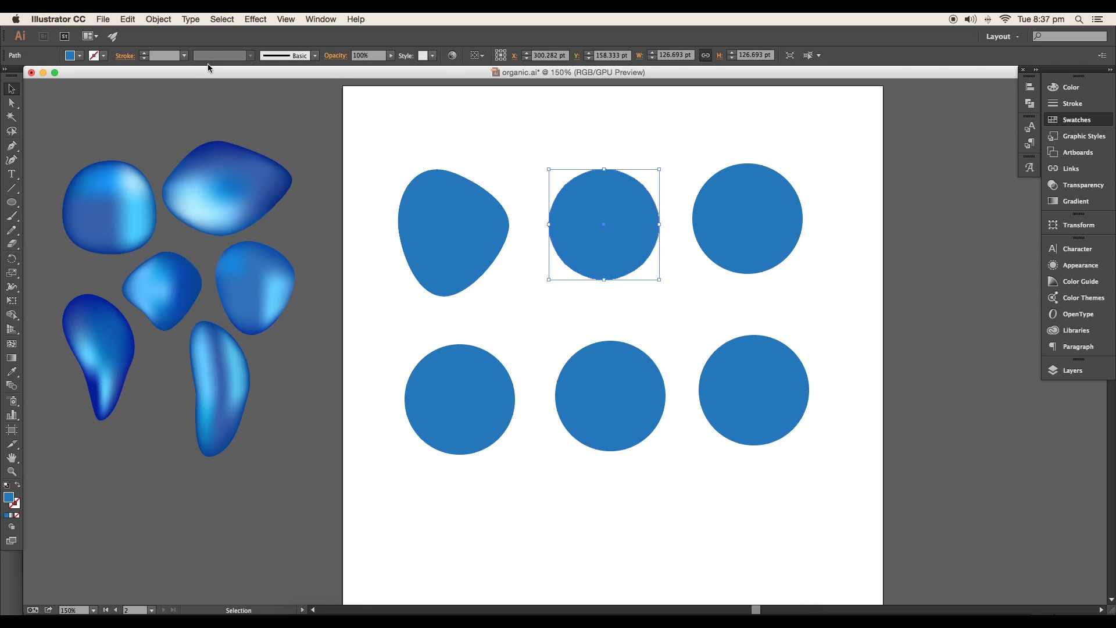
pyautogui.click(158, 19)
pyautogui.moveTo(217, 283)
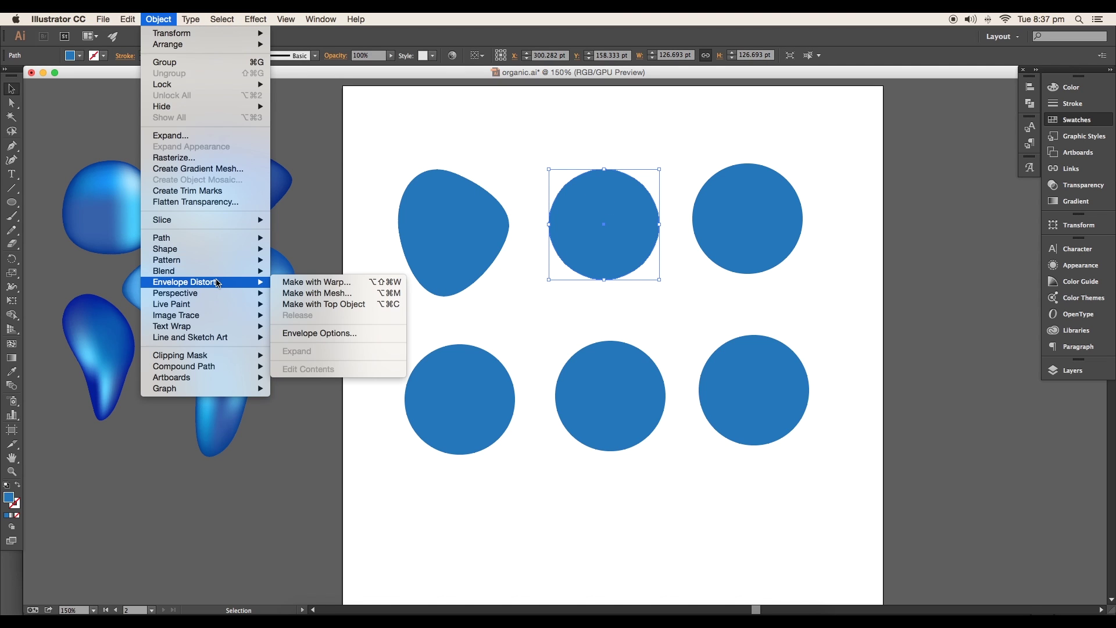
pyautogui.click(294, 282)
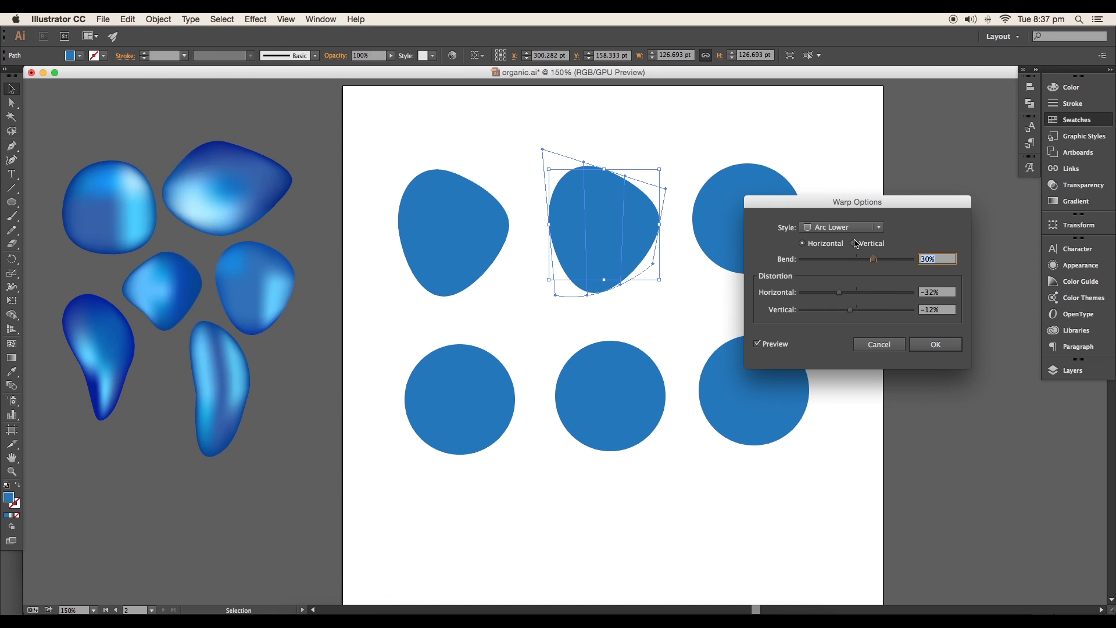
pyautogui.click(841, 227)
pyautogui.click(825, 403)
pyautogui.moveTo(856, 201); pyautogui.dragTo(928, 208)
pyautogui.moveTo(945, 265); pyautogui.dragTo(922, 319)
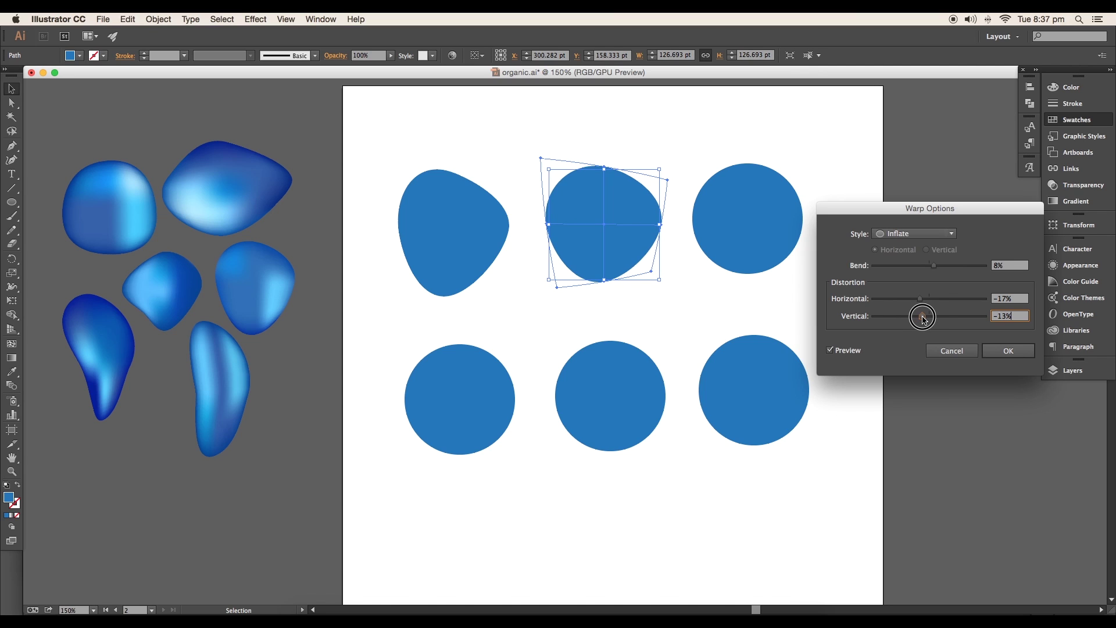
pyautogui.click(989, 347)
pyautogui.click(851, 231)
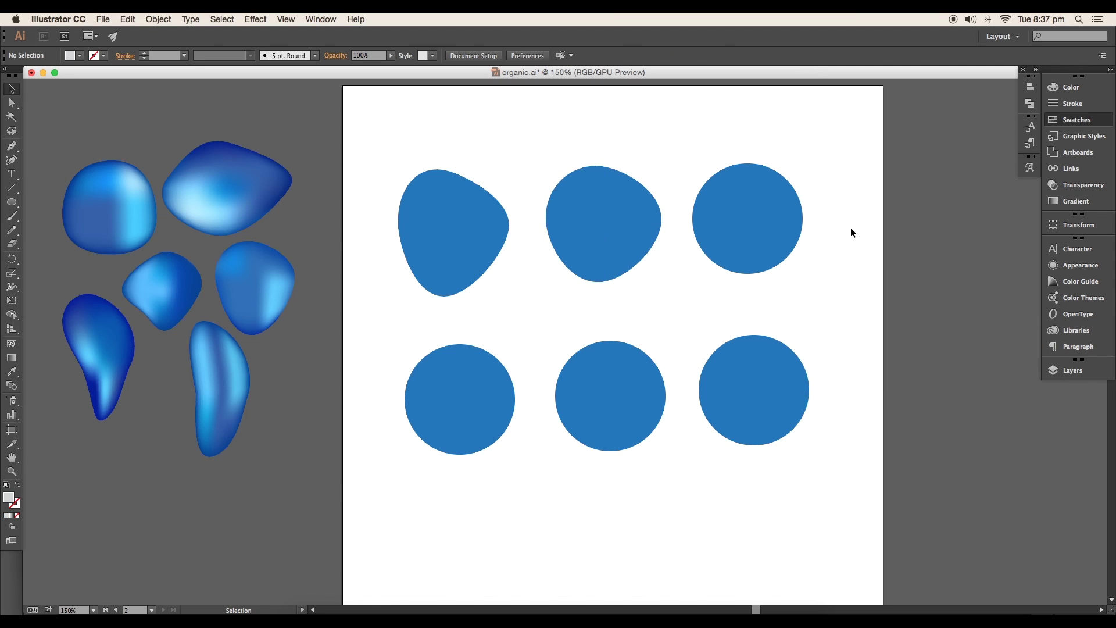
# Step: Envelope-warp the upper row's last circle into a pointed leaf and the lower row's first circle into a teardrop using Squeeze with about 85% bend
pyautogui.click(789, 221)
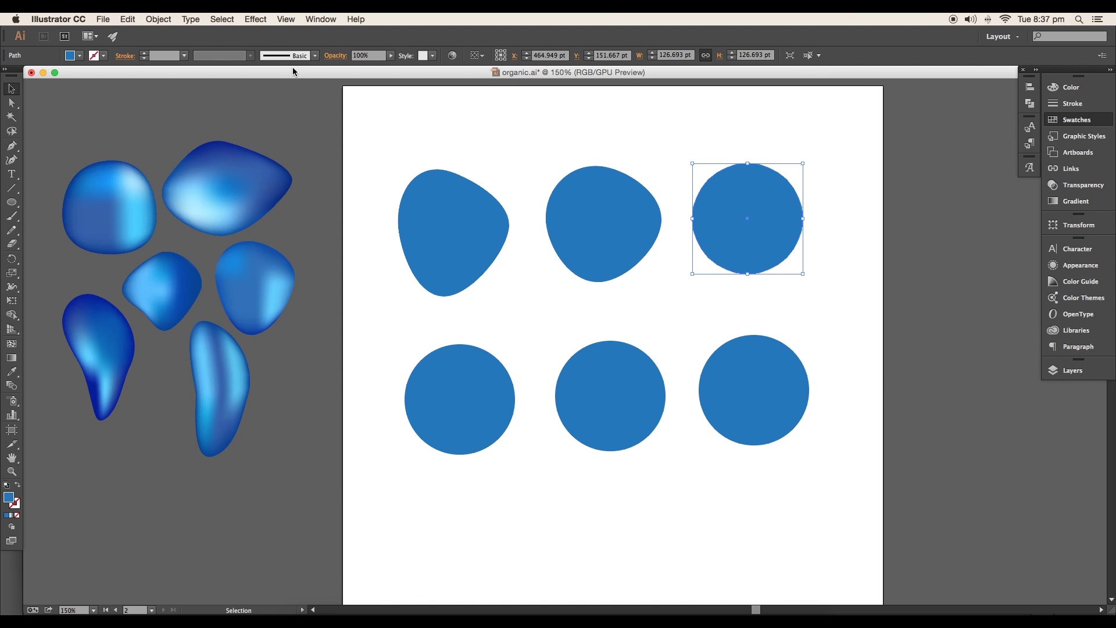
pyautogui.click(169, 20)
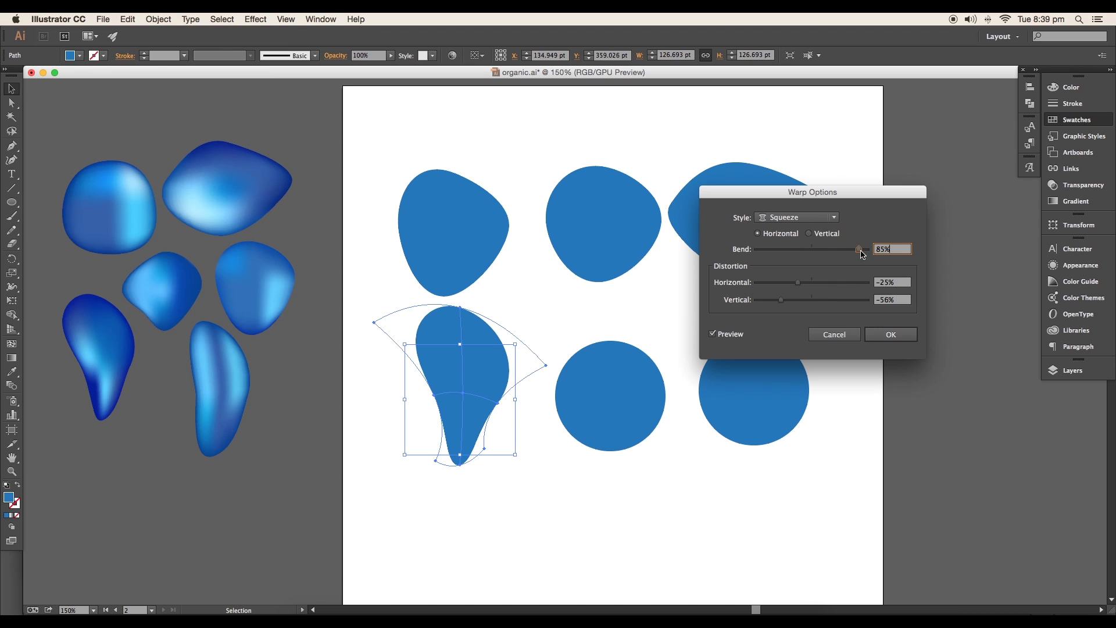
pyautogui.moveTo(856, 250); pyautogui.dragTo(860, 250)
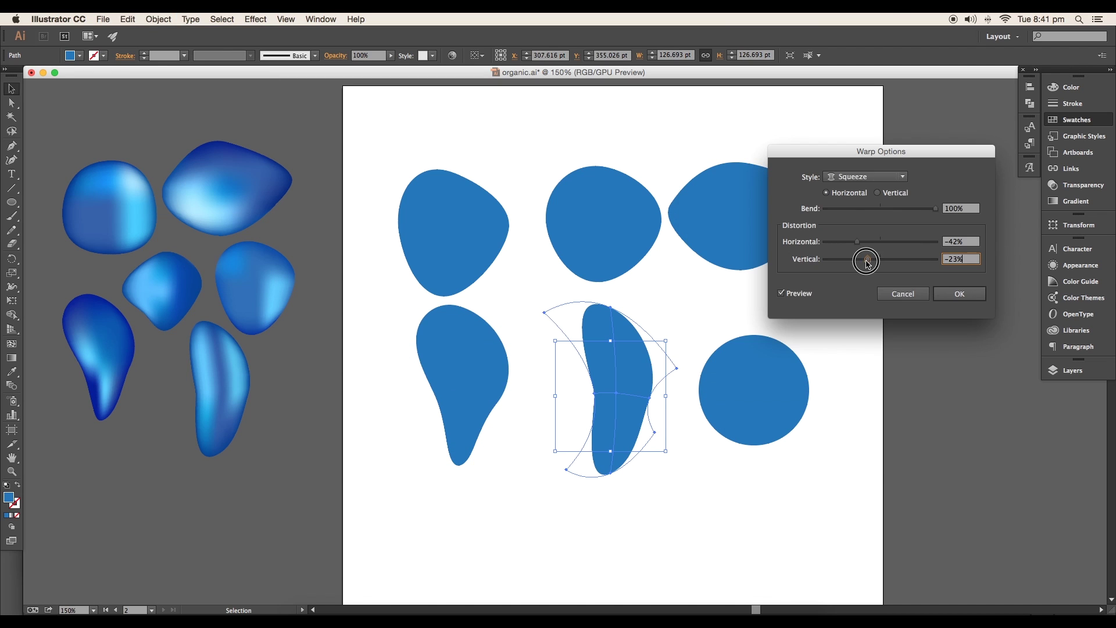
# Step: Envelope-warp the lower row's middle circle with Squeeze at 100% bend and its last circle with Flag at 15% bend and 56% horizontal distortion
pyautogui.moveTo(864, 259); pyautogui.dragTo(866, 263)
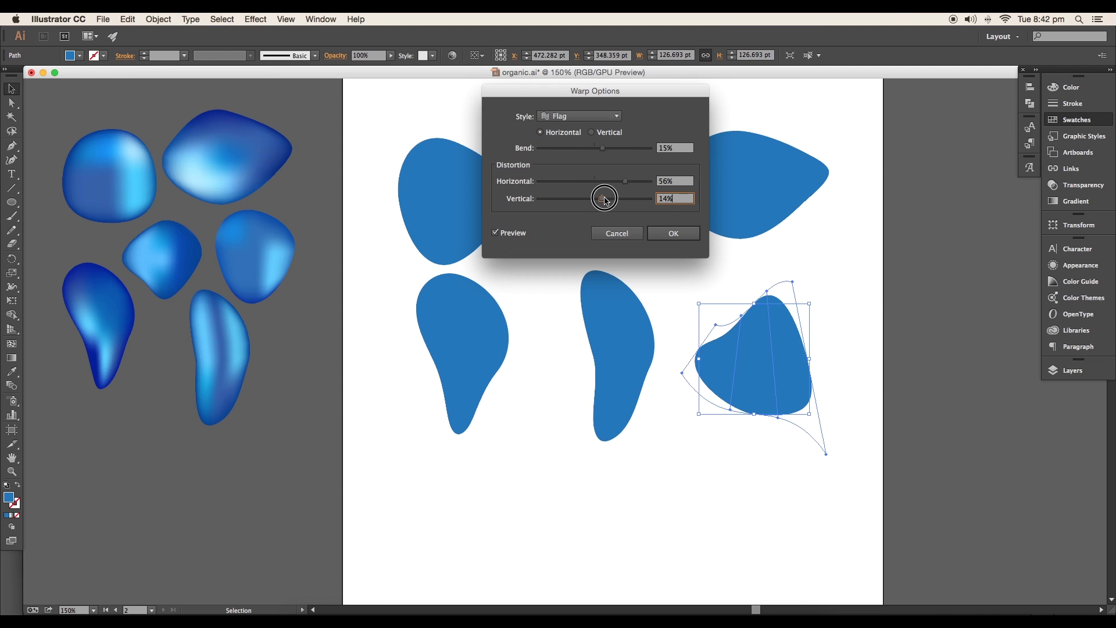
pyautogui.moveTo(603, 198); pyautogui.dragTo(612, 202)
pyautogui.click(668, 233)
pyautogui.click(671, 273)
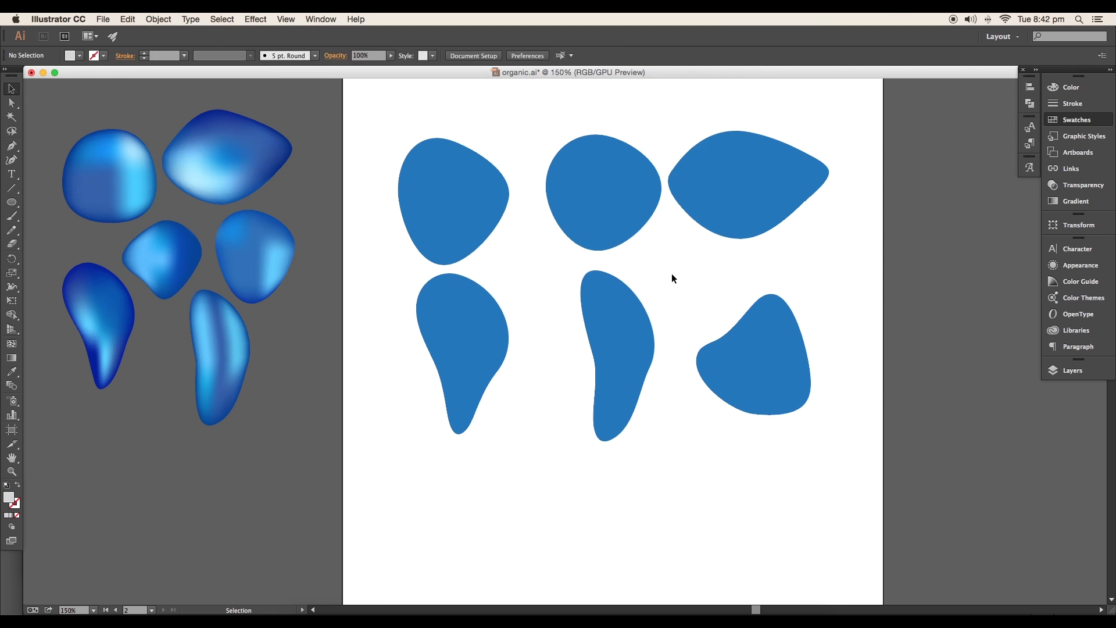
# Step: Expand all six envelope-warped shapes, including object and fill, into plain shapes
pyautogui.moveTo(828, 447); pyautogui.dragTo(382, 162)
pyautogui.click(158, 19)
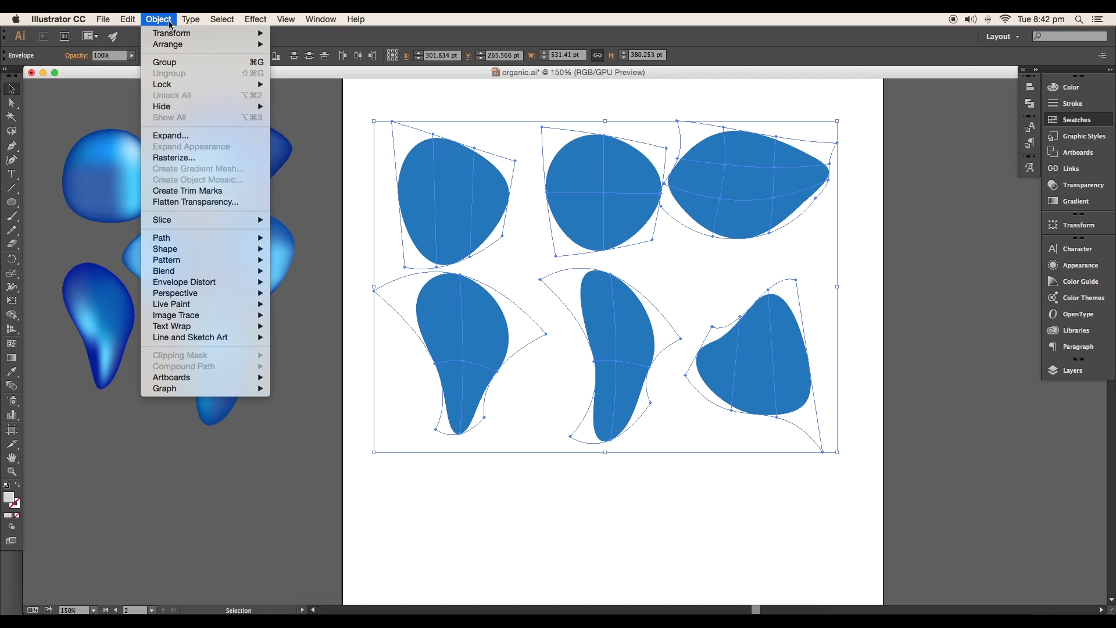
pyautogui.click(180, 136)
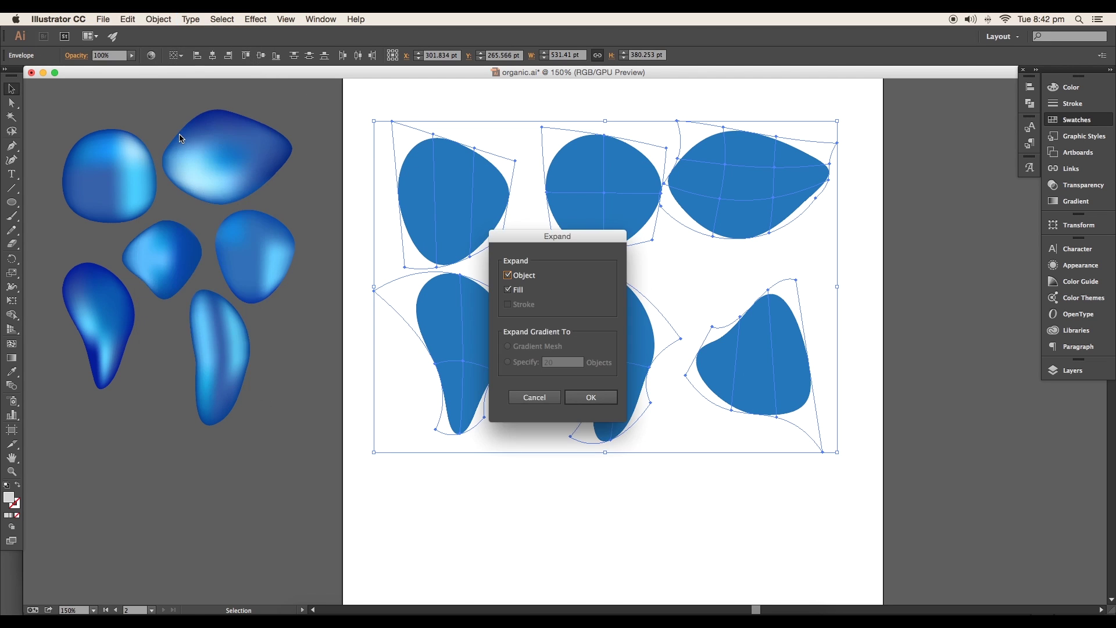
pyautogui.click(583, 395)
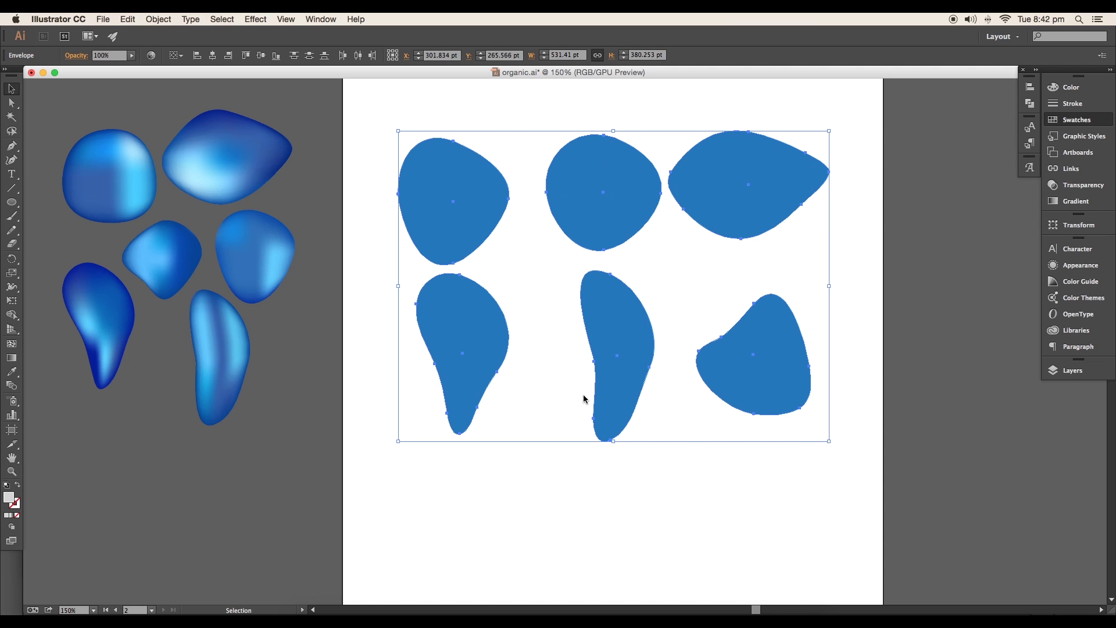
pyautogui.click(533, 278)
pyautogui.click(473, 207)
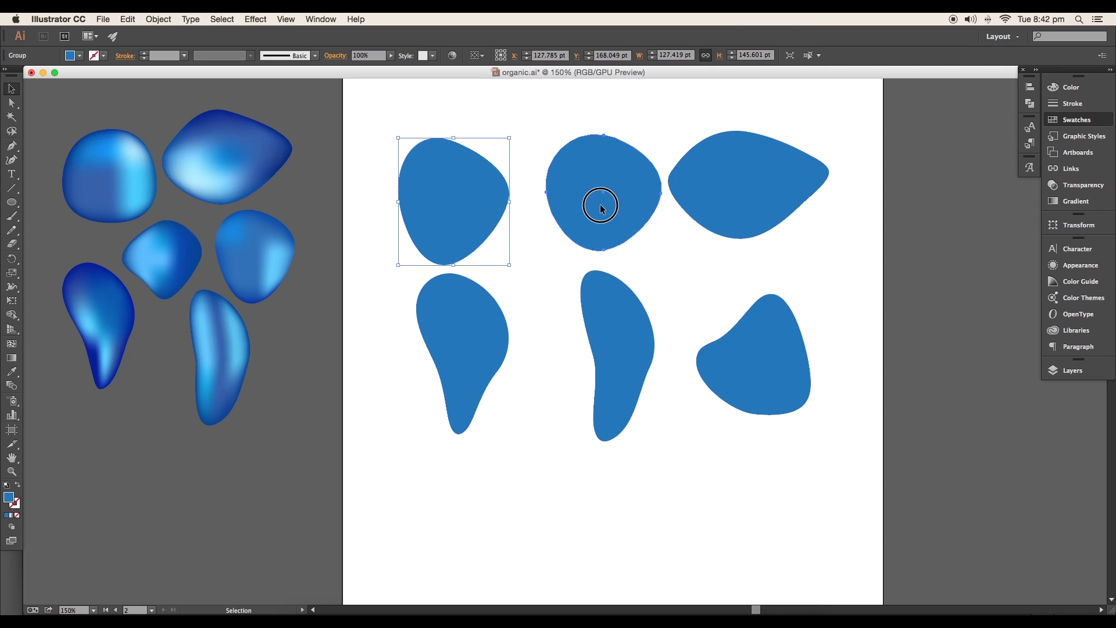
pyautogui.click(601, 204)
pyautogui.click(740, 190)
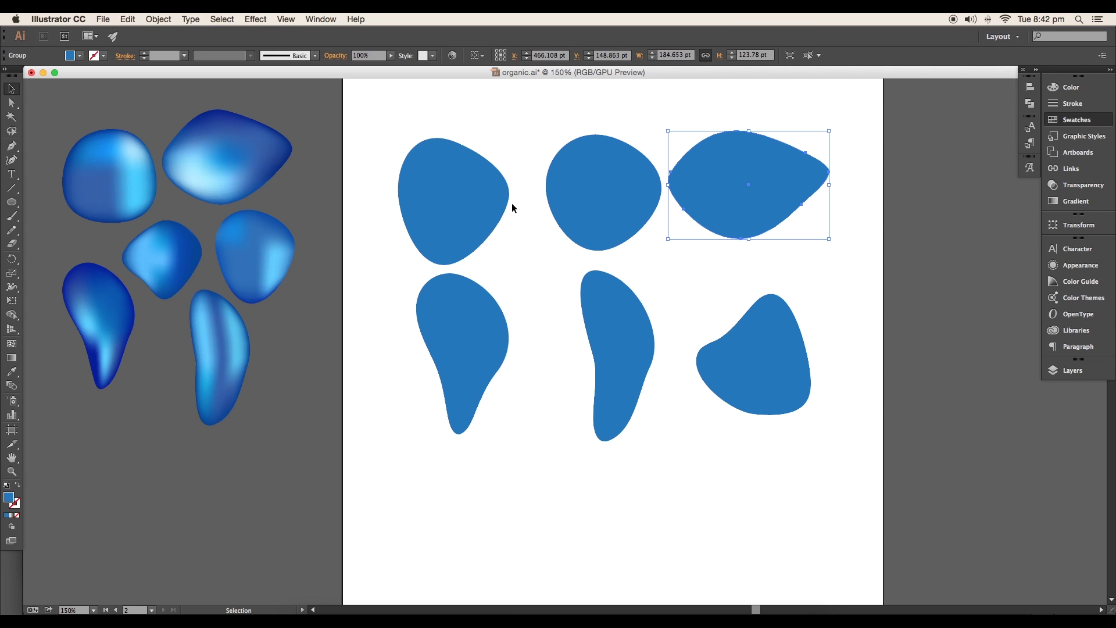
# Step: Create a gradient mesh with 4 rows, 4 columns and Flat appearance on the first shape of the upper row
pyautogui.click(484, 198)
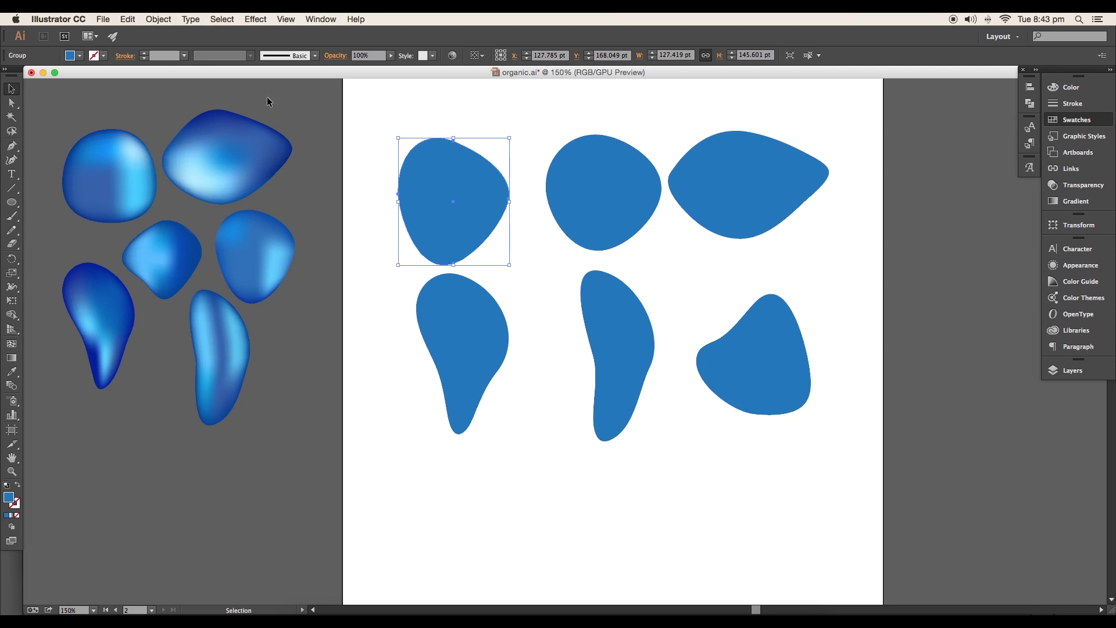
pyautogui.click(158, 19)
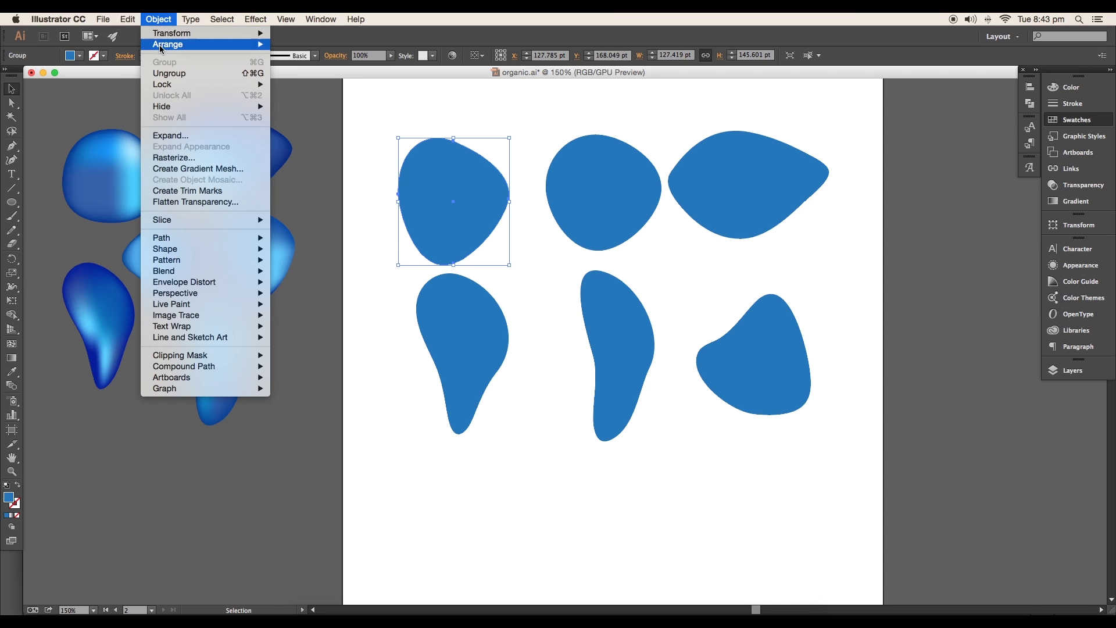
pyautogui.click(210, 168)
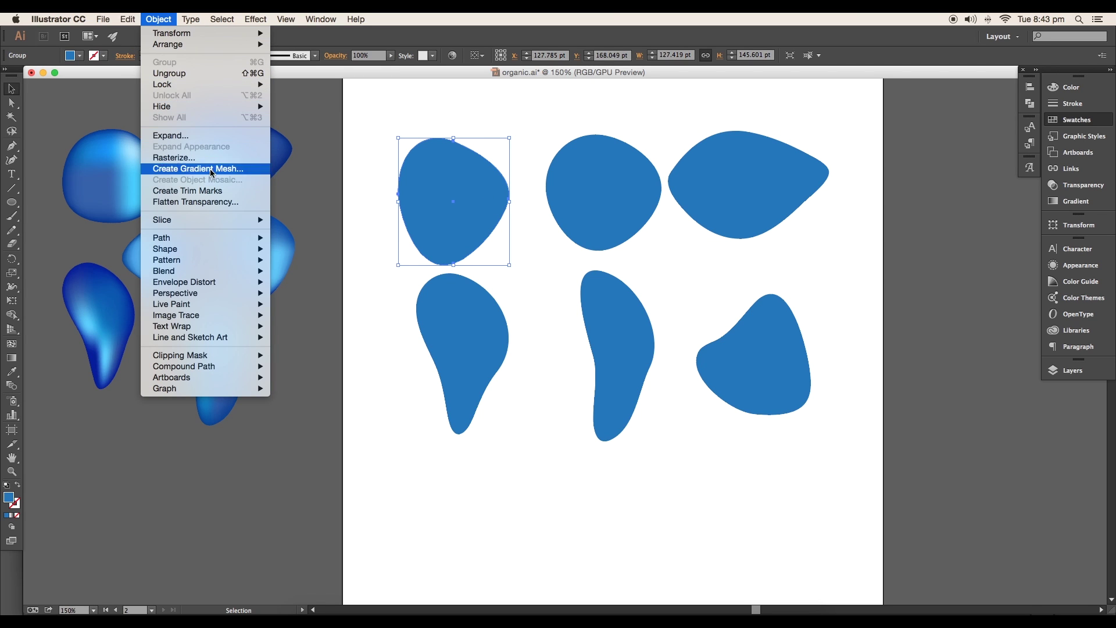
pyautogui.moveTo(412, 182); pyautogui.dragTo(868, 137)
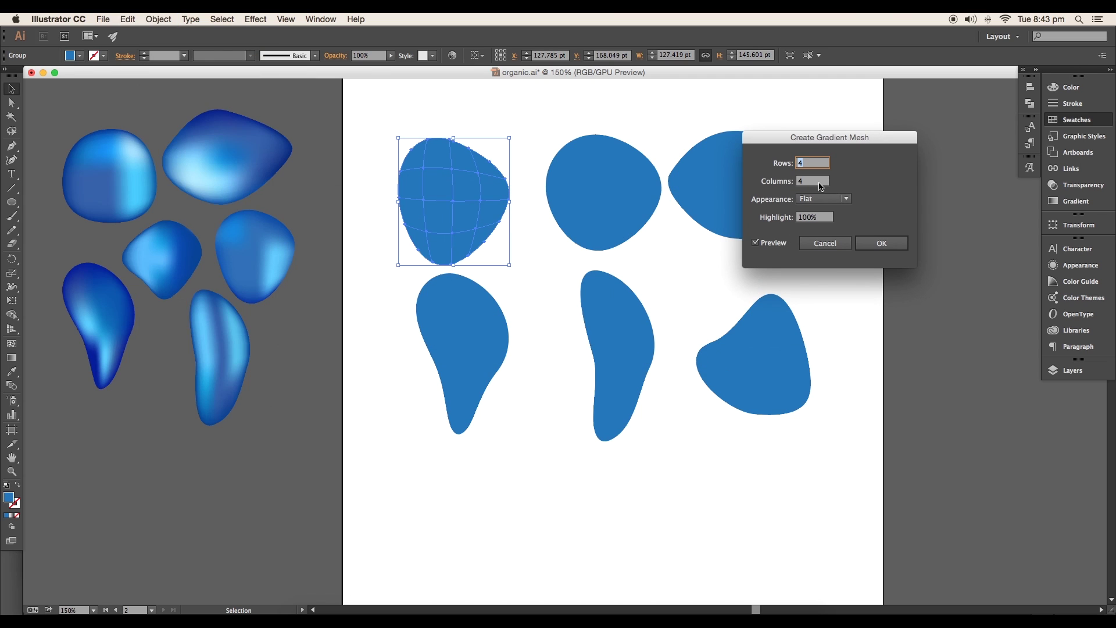
pyautogui.click(875, 244)
# Step: Create the same gradient mesh on the remaining five shapes in one go
pyautogui.moveTo(842, 448); pyautogui.dragTo(512, 136)
pyautogui.click(158, 19)
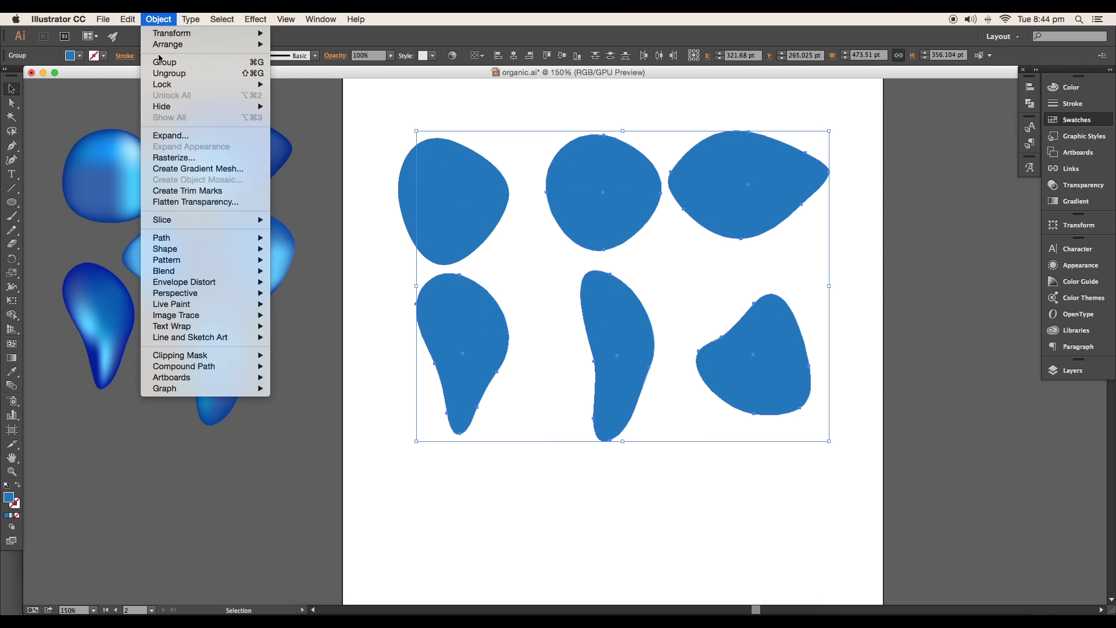
pyautogui.click(188, 169)
pyautogui.click(881, 243)
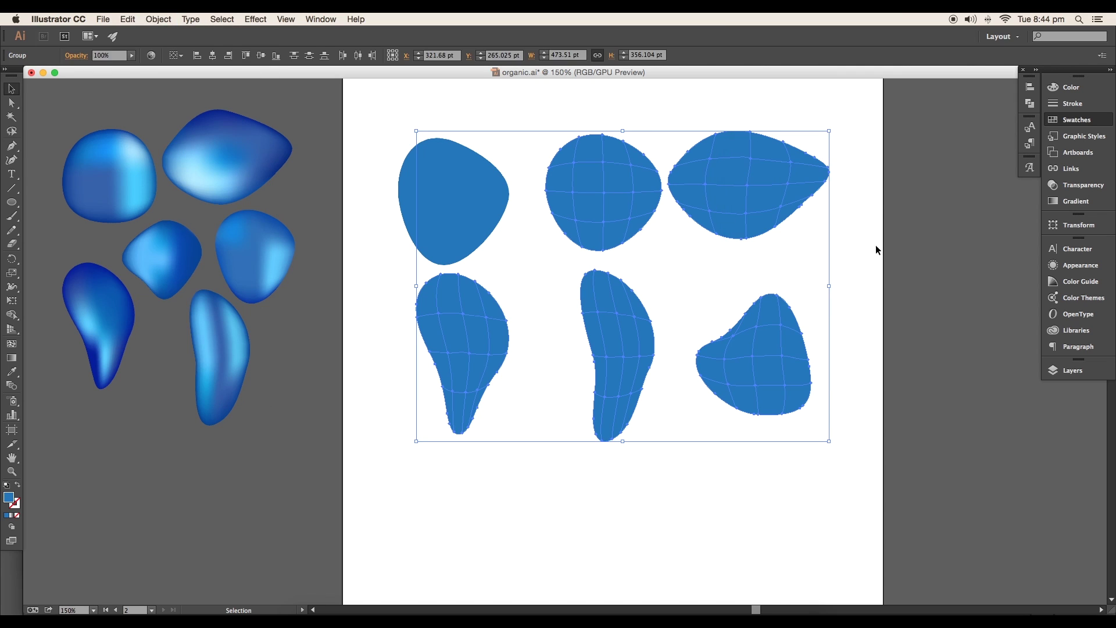
# Step: Select inner mesh points near the right edge of the upper row's first shape and recolour them bright blue, 1794ff
pyautogui.click(469, 204)
pyautogui.click(12, 105)
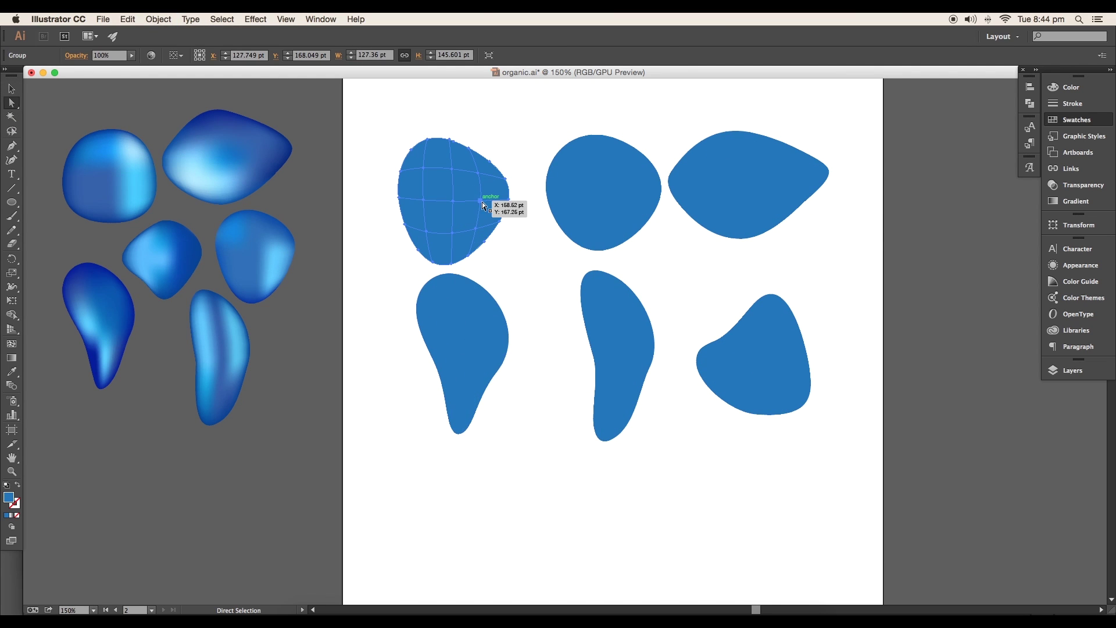
pyautogui.moveTo(482, 201); pyautogui.dragTo(476, 228)
pyautogui.click(1070, 87)
pyautogui.moveTo(975, 171); pyautogui.dragTo(978, 167)
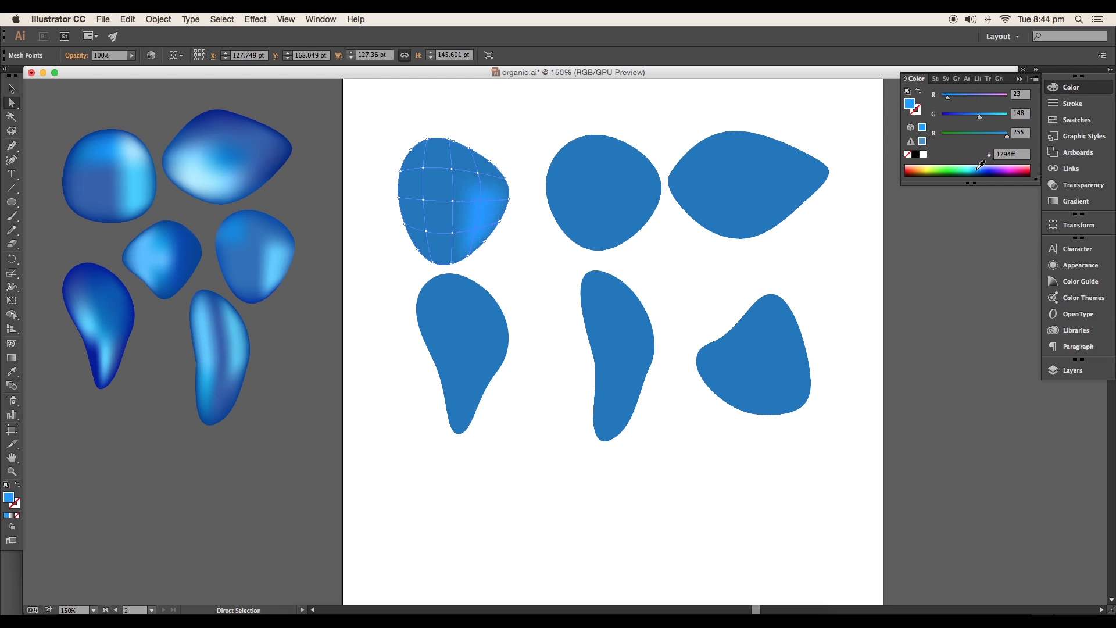
# Step: Recolour the selected inner mesh points of the upper row's first shape light blue, 8bd6ff
pyautogui.click(977, 166)
pyautogui.click(976, 166)
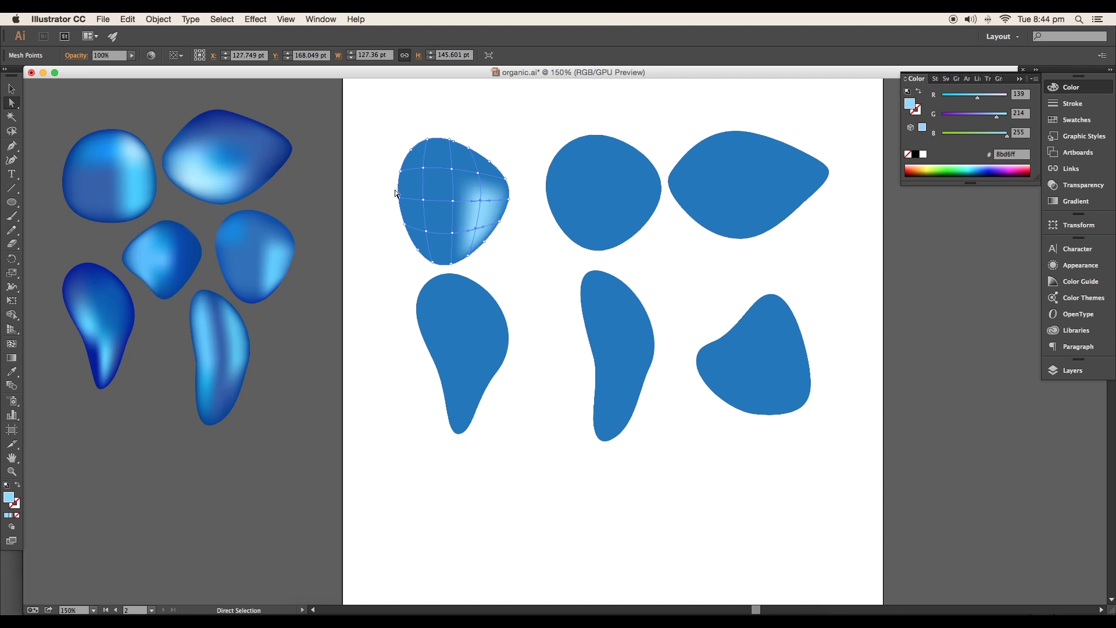
pyautogui.click(382, 180)
# Step: Select the outer edge mesh points all around the upper row's first shape and recolour them dark blue, 002aa2
pyautogui.moveTo(399, 120); pyautogui.dragTo(514, 162)
pyautogui.keyDown('shift'); pyautogui.click(505, 197); pyautogui.keyUp('shift')
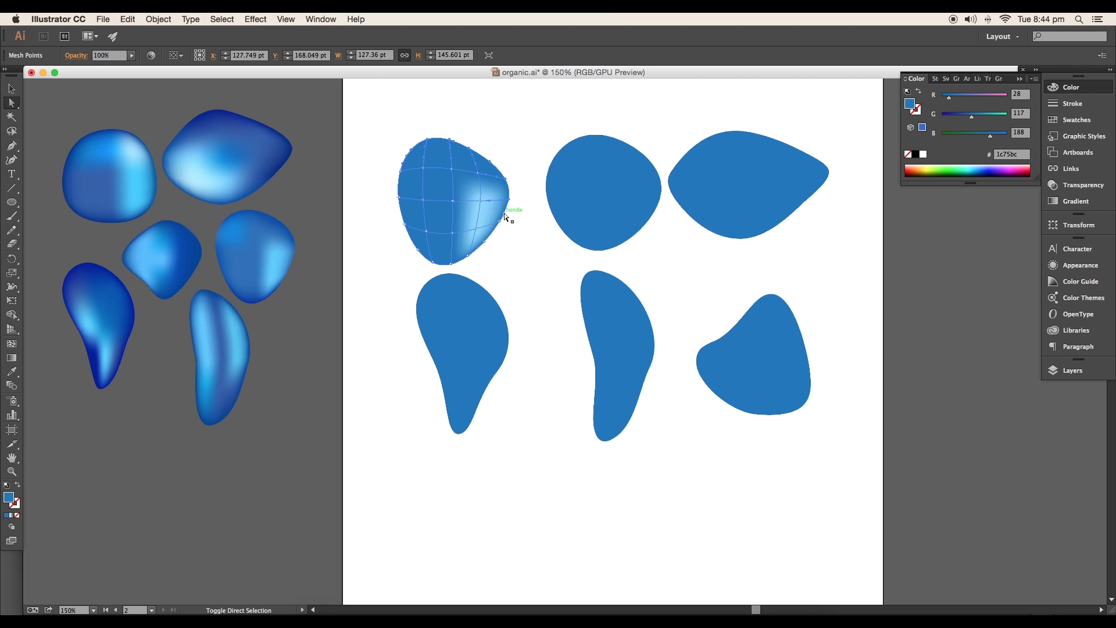
pyautogui.keyDown('shift'); pyautogui.click(499, 220); pyautogui.keyUp('shift')
pyautogui.keyDown('shift'); pyautogui.click(484, 242); pyautogui.keyUp('shift')
pyautogui.keyDown('shift'); pyautogui.click(468, 256); pyautogui.keyUp('shift')
pyautogui.keyDown('shift'); pyautogui.click(451, 264); pyautogui.keyUp('shift')
pyautogui.keyDown('shift'); pyautogui.click(418, 250); pyautogui.keyUp('shift')
pyautogui.keyDown('shift'); pyautogui.click(398, 197); pyautogui.keyUp('shift')
pyautogui.keyDown('shift'); pyautogui.click(399, 171); pyautogui.keyUp('shift')
pyautogui.click(982, 171)
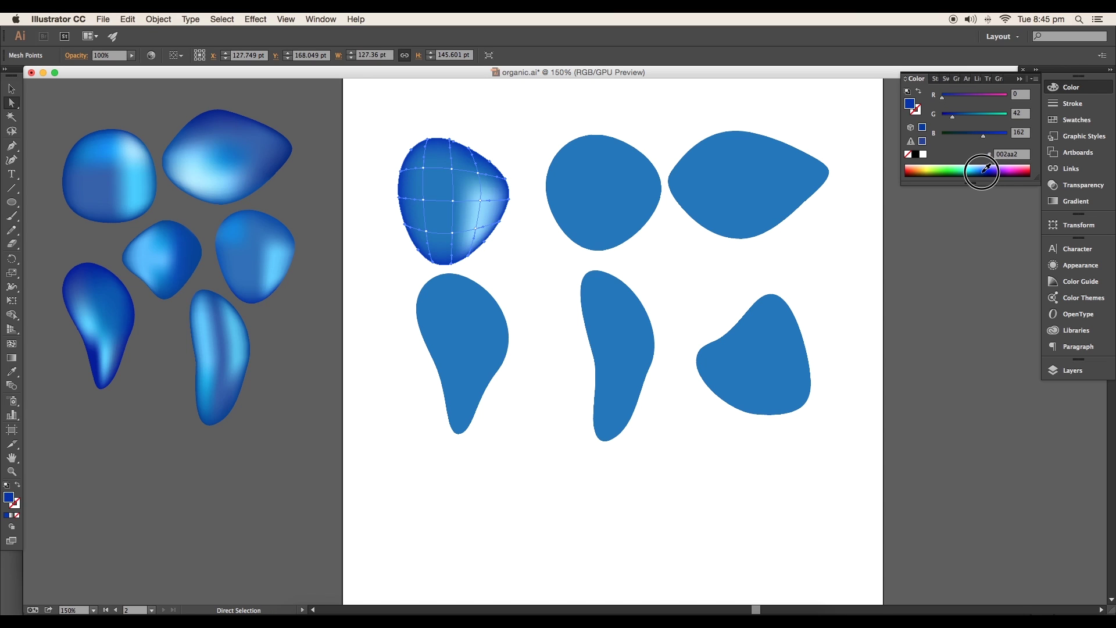
pyautogui.moveTo(982, 172); pyautogui.dragTo(983, 173)
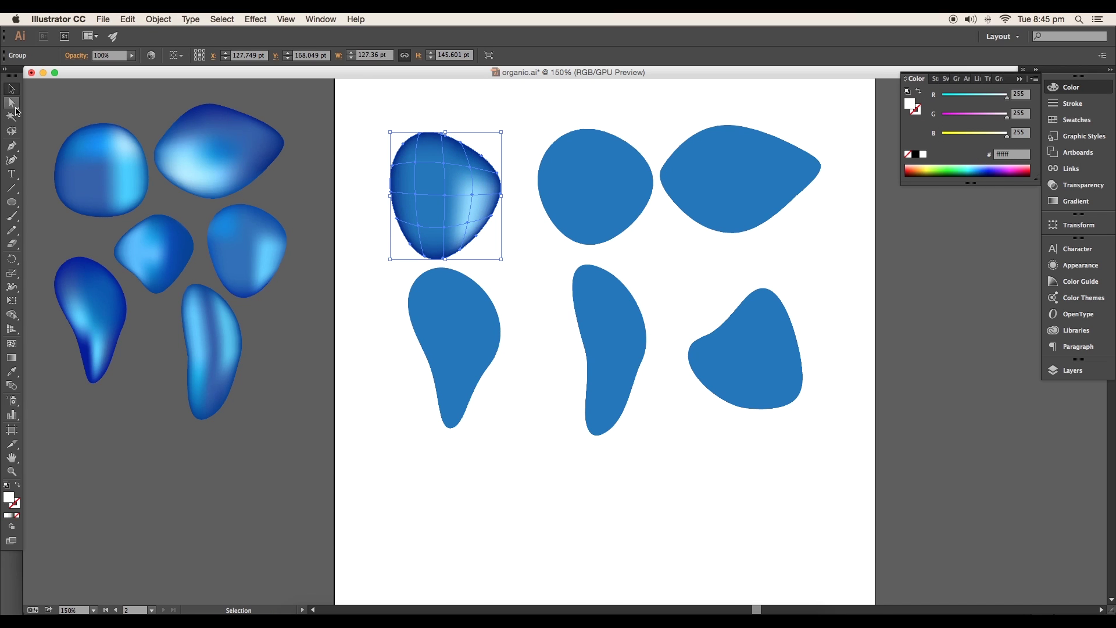
# Step: Recolour the single inner mesh point near the first shape's upper-left edge bright blue, 178dff
pyautogui.click(12, 103)
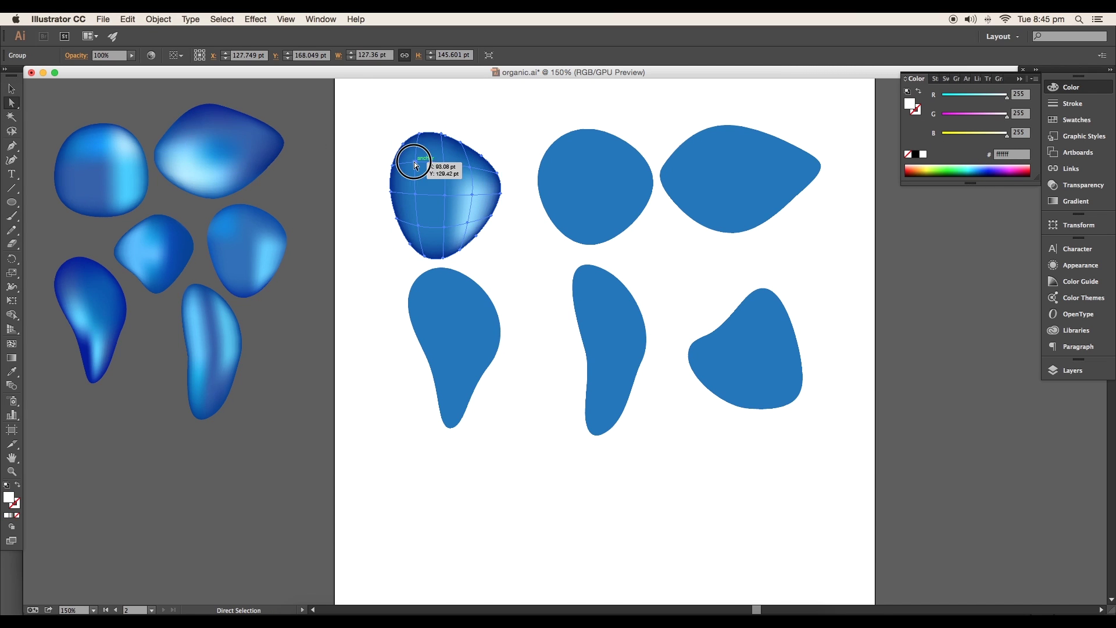
pyautogui.click(416, 165)
pyautogui.click(988, 174)
pyautogui.click(981, 166)
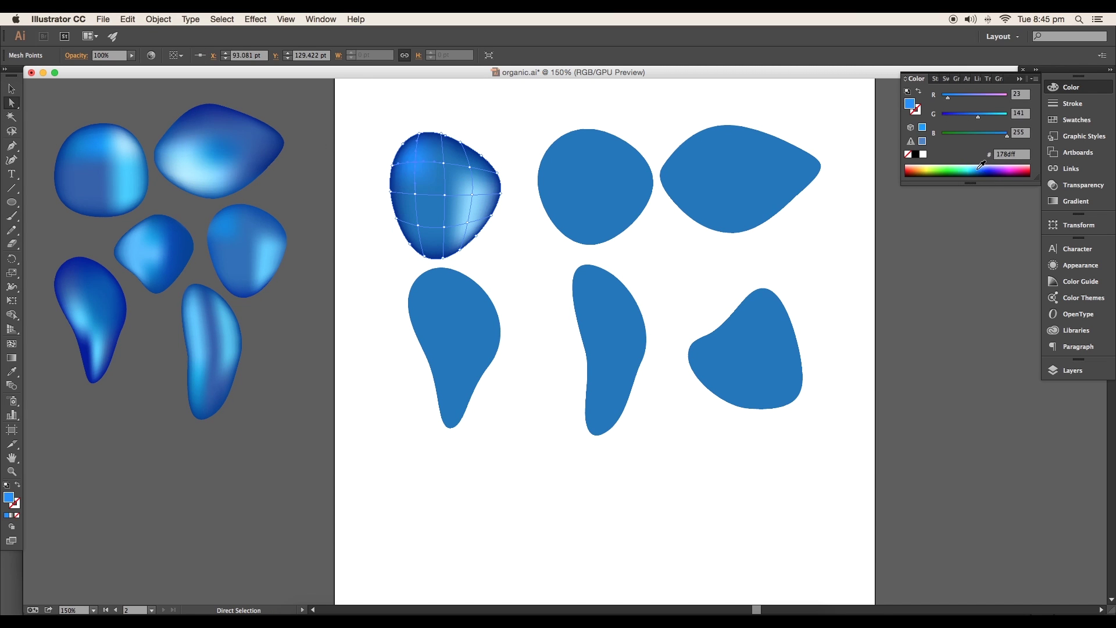
pyautogui.press('v')
pyautogui.hscroll(2, 496, 249)
pyautogui.click(495, 248)
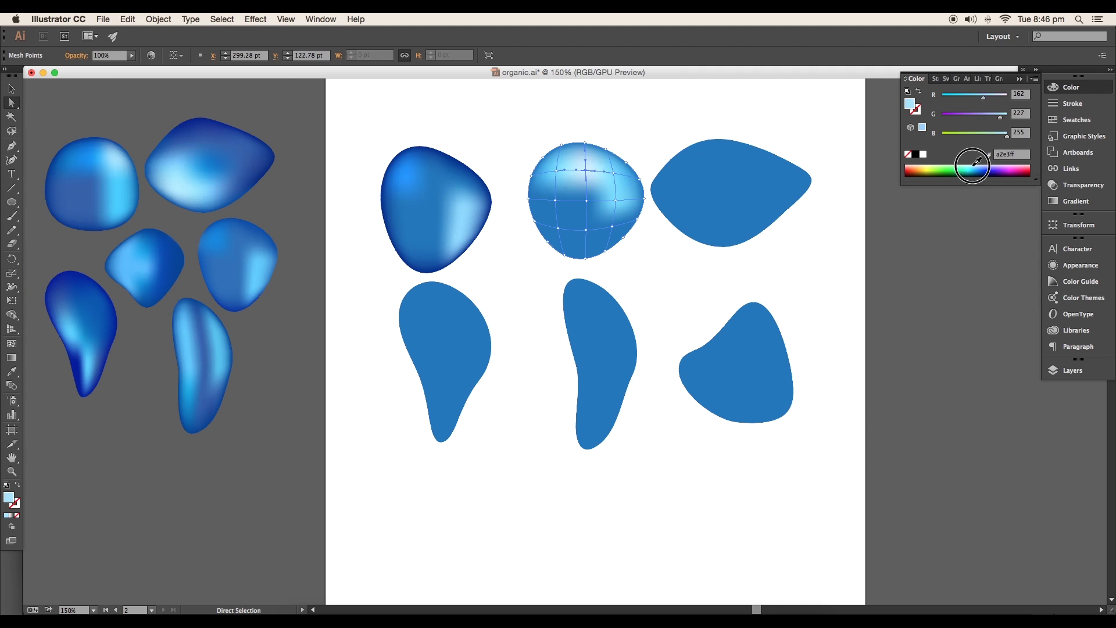
# Step: Recolour mesh points of the remaining five shapes with light-blue highlights such as 8bd9ff and dark-blue edges such as 003b8b
pyautogui.click(545, 214)
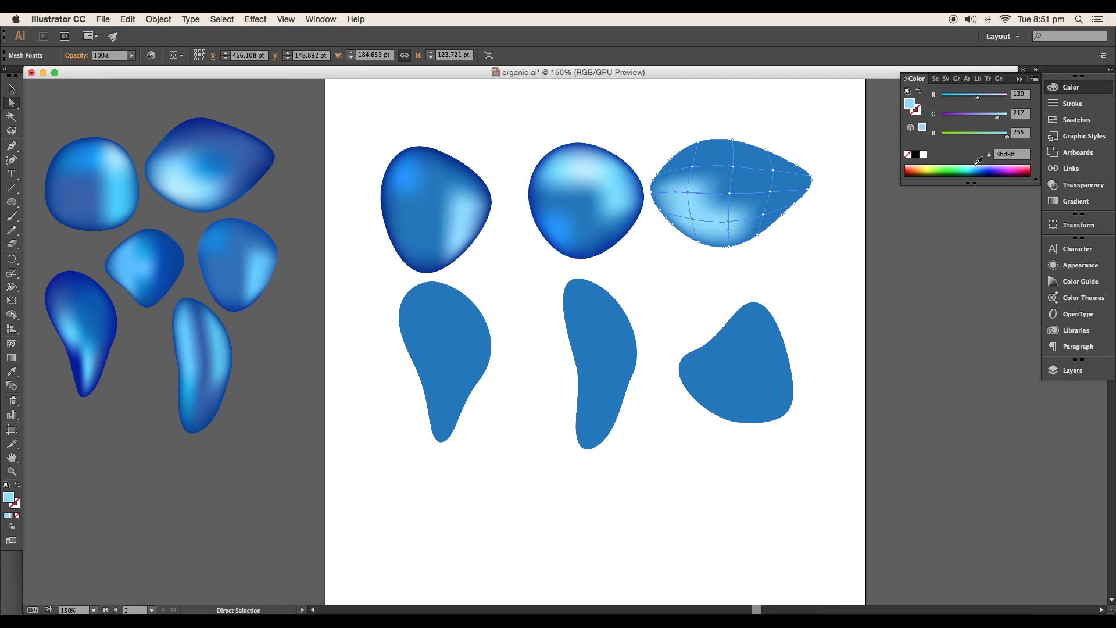
pyautogui.click(709, 216)
pyautogui.click(982, 169)
pyautogui.click(982, 169)
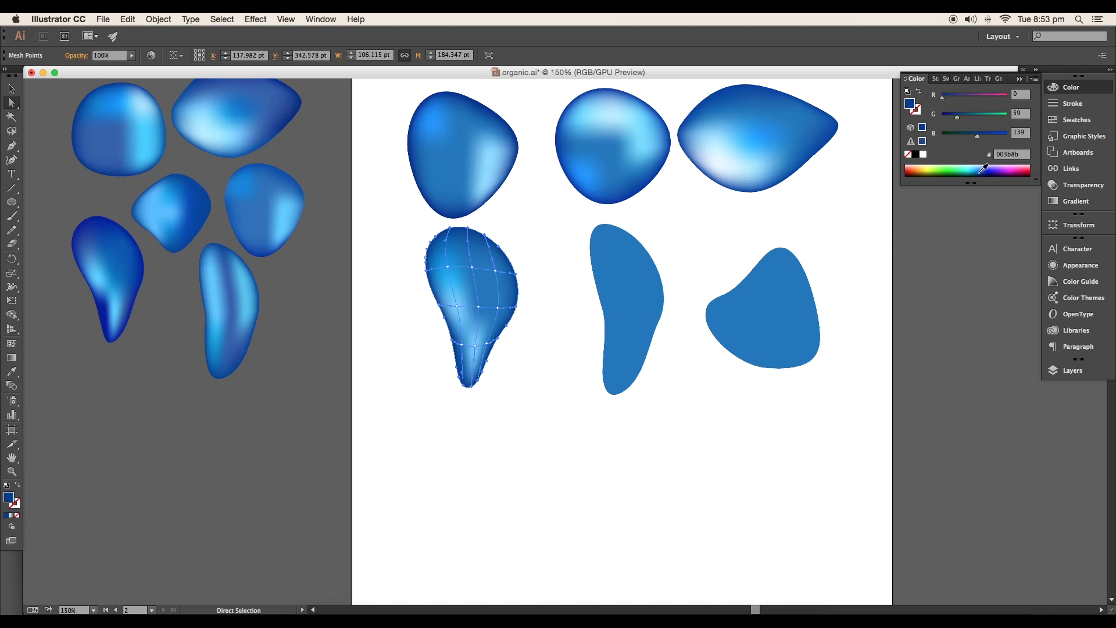
pyautogui.click(982, 168)
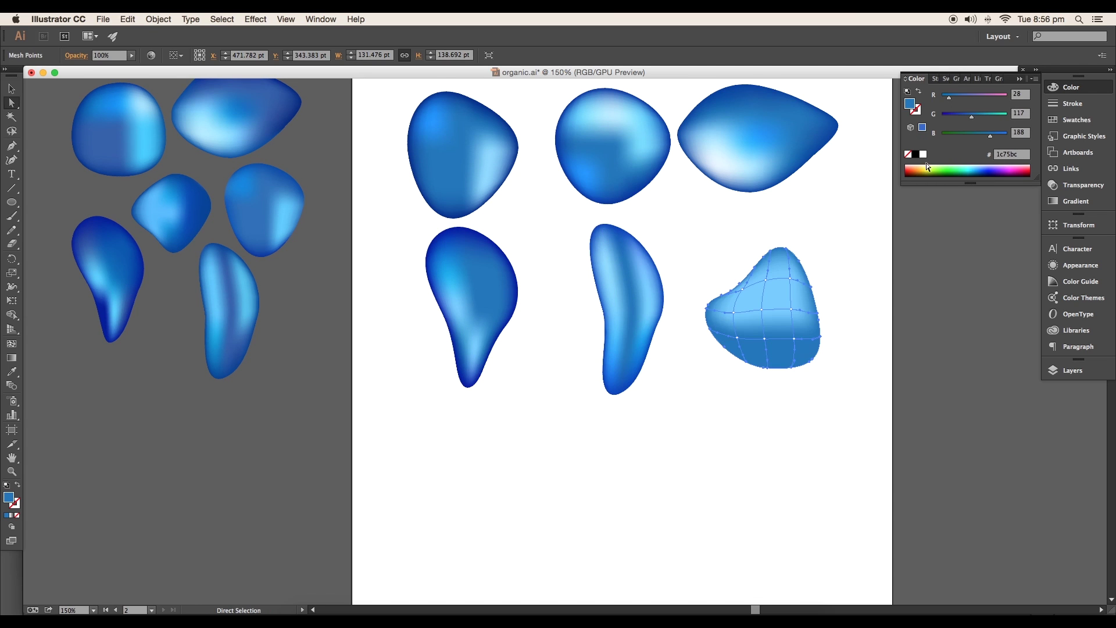
pyautogui.click(986, 169)
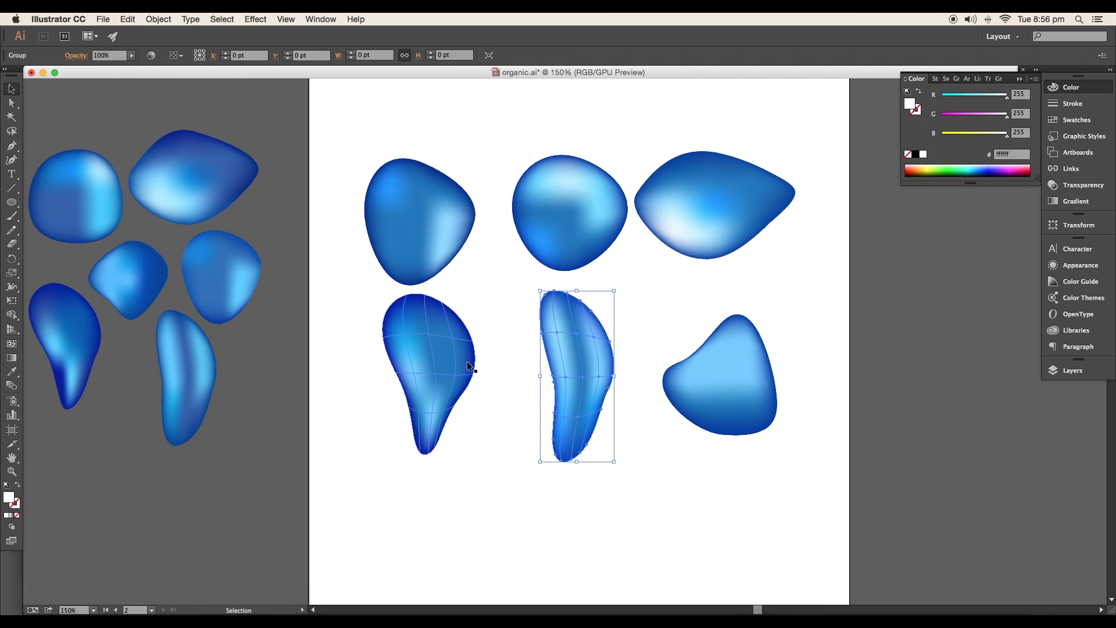
# Step: Move the lower row's first and last shapes slightly inward and the upper row's last shape slightly down to even out the spacing
pyautogui.moveTo(468, 366); pyautogui.dragTo(486, 371)
pyautogui.moveTo(706, 373); pyautogui.dragTo(688, 363)
pyautogui.click(657, 291)
pyautogui.moveTo(657, 291); pyautogui.dragTo(659, 299)
pyautogui.moveTo(702, 227); pyautogui.dragTo(710, 246)
pyautogui.click(635, 229)
pyautogui.moveTo(560, 215); pyautogui.dragTo(568, 214)
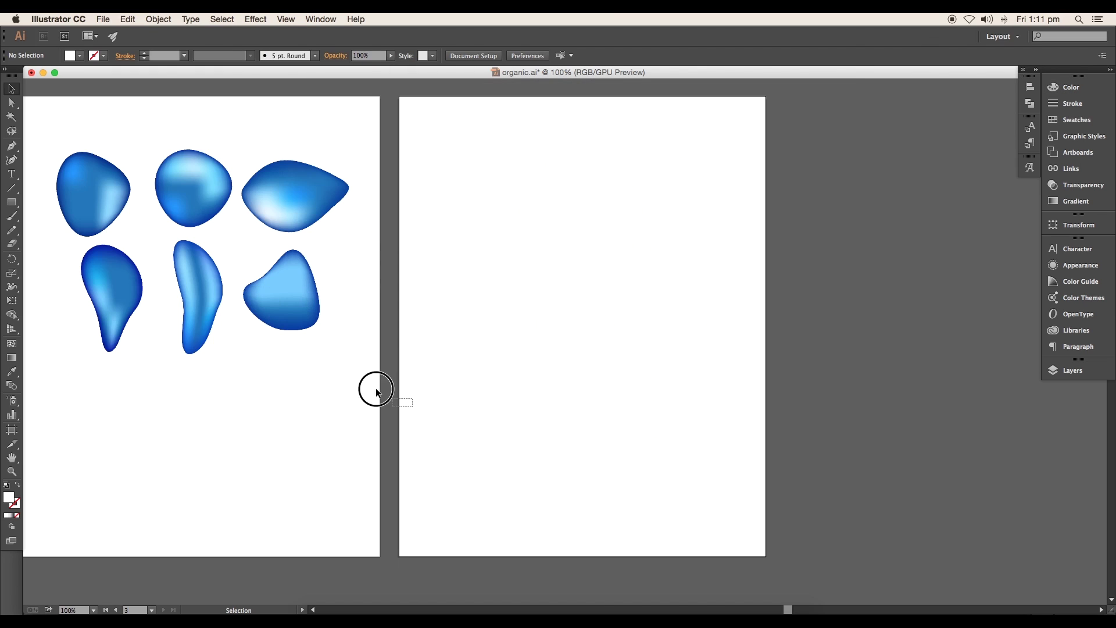
# Step: Select all six mesh shapes and set their blend mode to Multiply
pyautogui.moveTo(376, 391); pyautogui.dragTo(103, 147)
pyautogui.click(443, 253)
pyautogui.moveTo(430, 264); pyautogui.dragTo(485, 265)
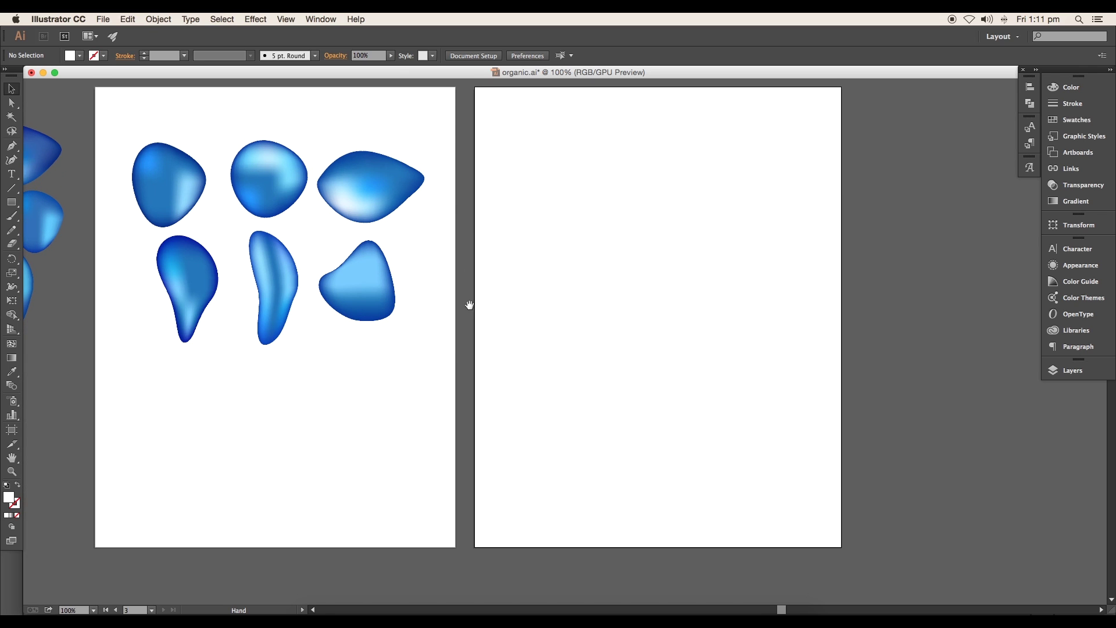
pyautogui.moveTo(455, 344); pyautogui.dragTo(114, 105)
pyautogui.scroll(-1, 265, 198)
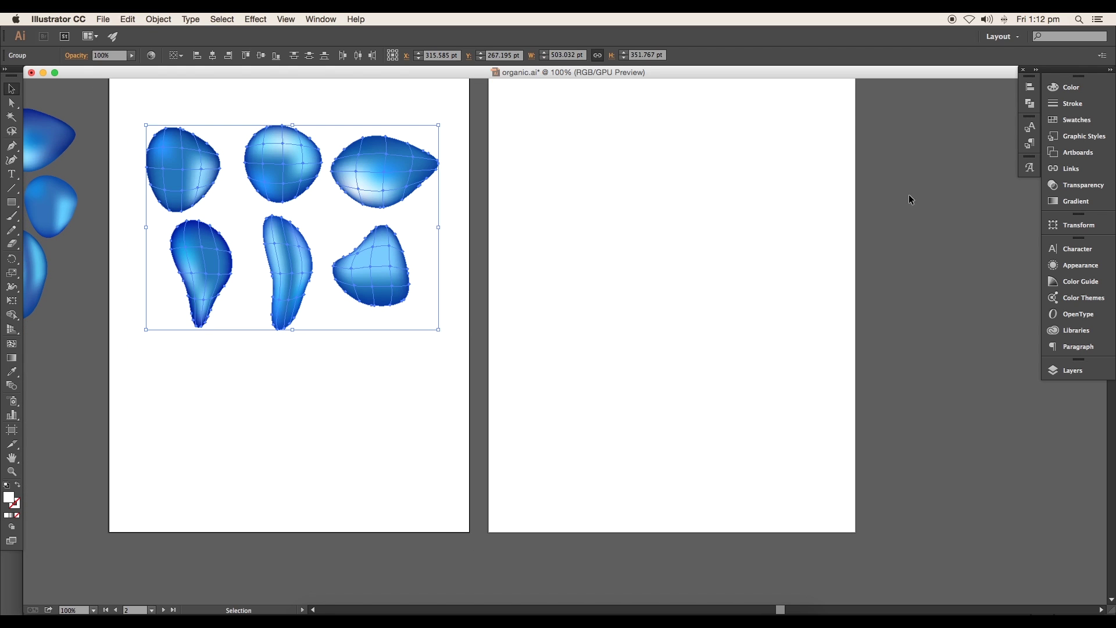
pyautogui.click(1057, 187)
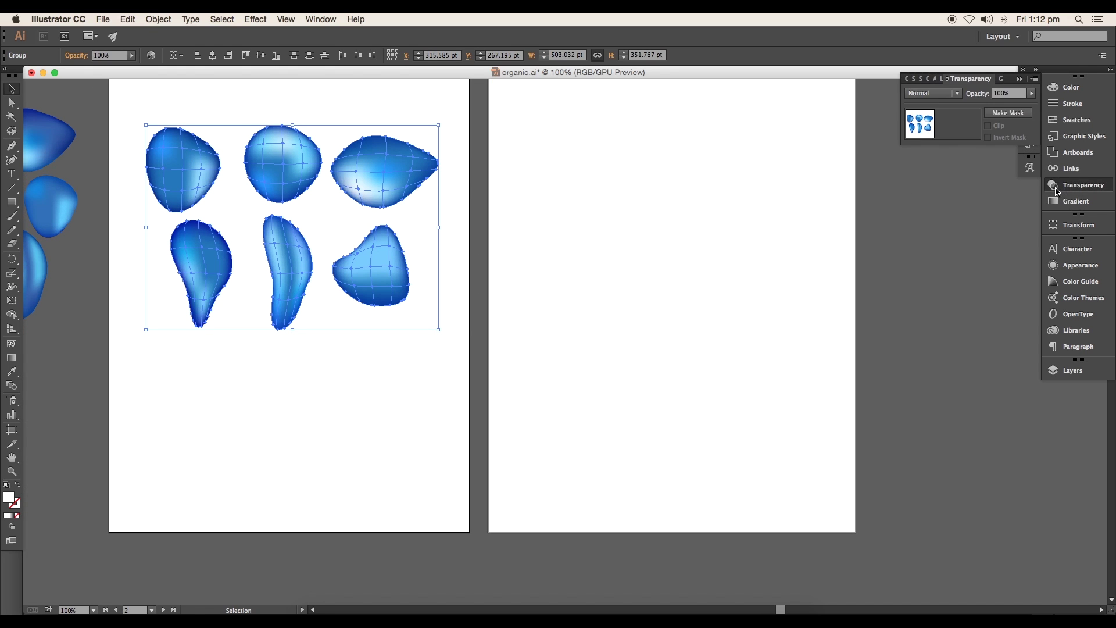
pyautogui.click(958, 94)
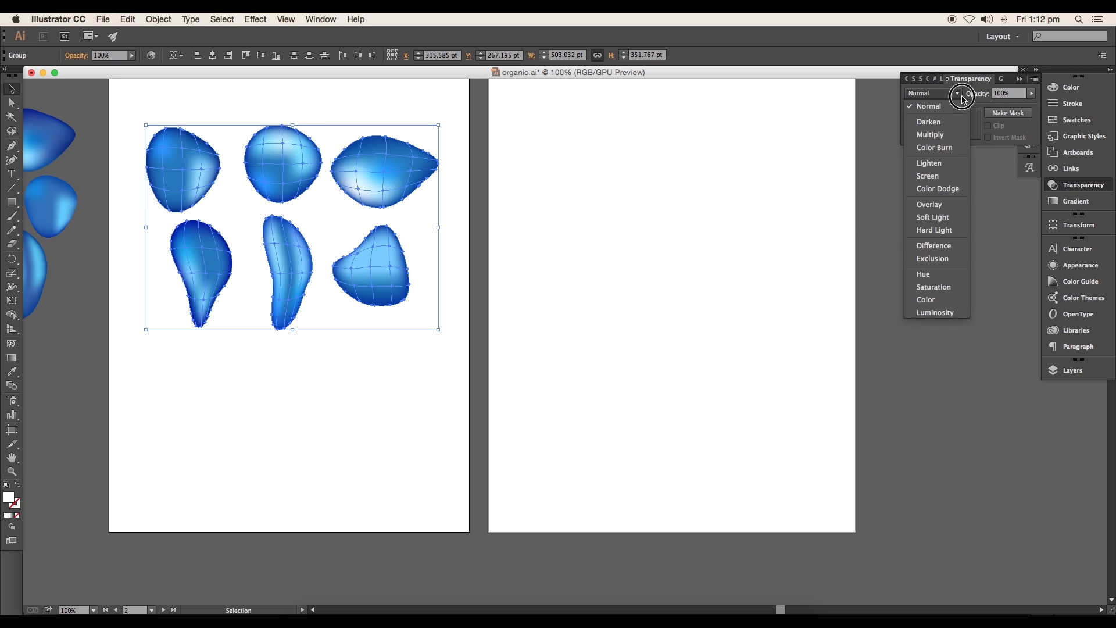
pyautogui.click(947, 135)
pyautogui.click(749, 216)
# Step: Copy the upper row's round middle shape onto the empty artboard and arrange two overlapping rounded shapes there
pyautogui.moveTo(618, 228); pyautogui.dragTo(545, 237)
pyautogui.click(216, 182)
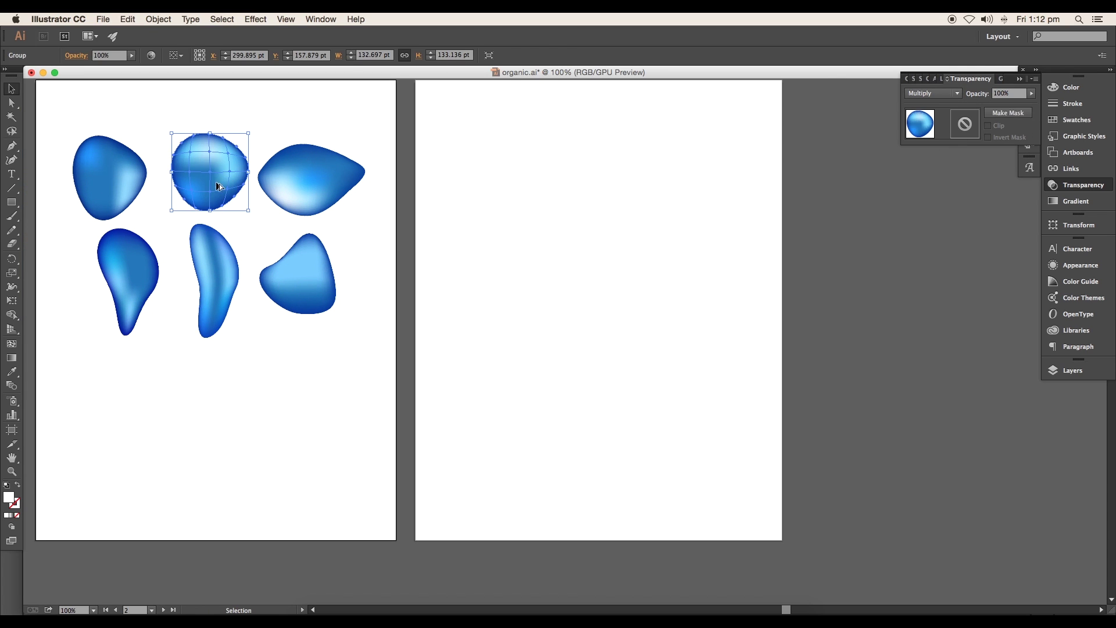
pyautogui.moveTo(216, 183); pyautogui.dragTo(610, 269)
pyautogui.moveTo(562, 297); pyautogui.dragTo(551, 288)
pyautogui.moveTo(612, 272); pyautogui.dragTo(568, 287)
pyautogui.moveTo(532, 231); pyautogui.dragTo(501, 198)
# Step: Copy the lower row's last shape onto the new artboard as a small piece overlapping the upper edge of the larger rounded shape
pyautogui.moveTo(269, 270); pyautogui.dragTo(604, 214)
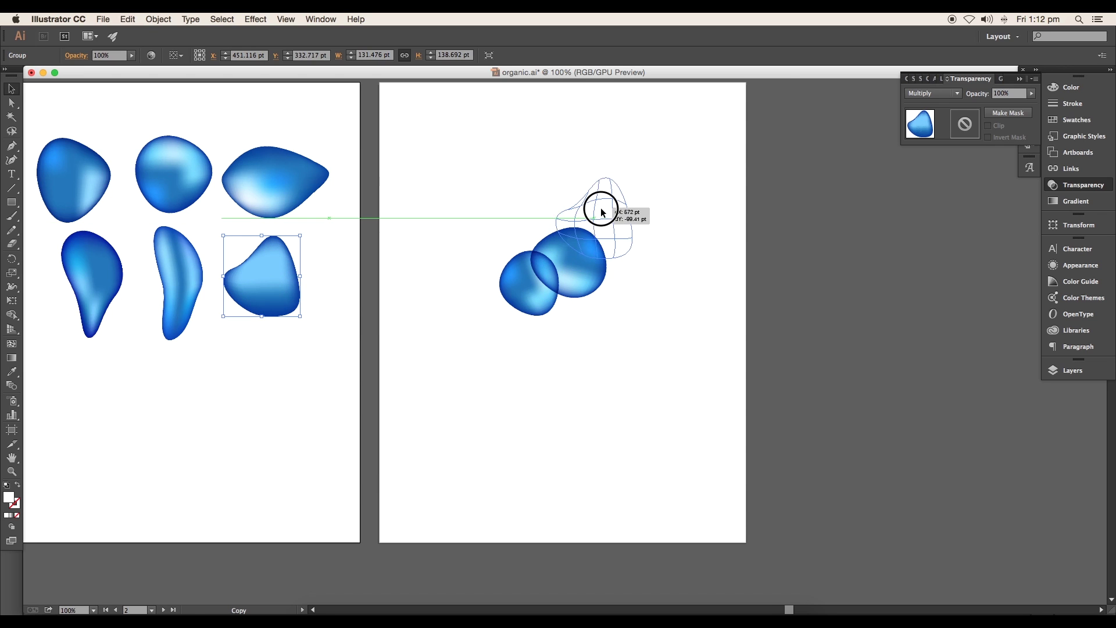
pyautogui.moveTo(554, 262); pyautogui.dragTo(536, 240)
pyautogui.moveTo(643, 192); pyautogui.dragTo(612, 219)
# Step: Copy the elongated curved shape to the right side of the cluster and scale it down to fit along its edge
pyautogui.moveTo(170, 264); pyautogui.dragTo(607, 251)
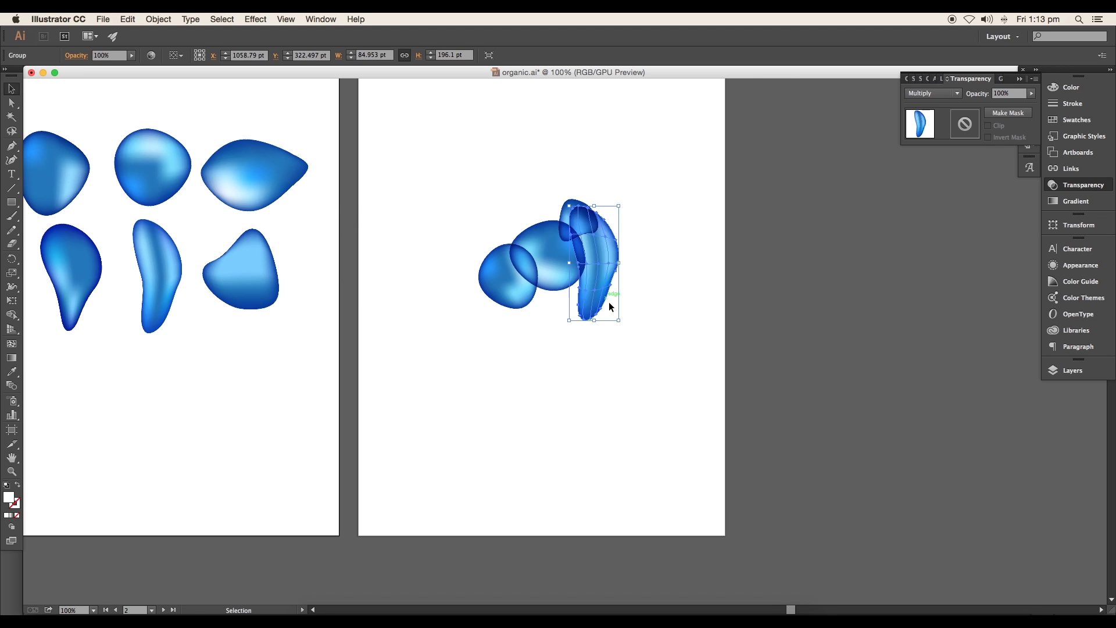
pyautogui.moveTo(619, 206); pyautogui.dragTo(610, 225)
pyautogui.moveTo(602, 257); pyautogui.dragTo(578, 313)
pyautogui.moveTo(590, 278)
pyautogui.mouseDown()
pyautogui.moveTo(641, 347)
pyautogui.moveTo(579, 295)
pyautogui.mouseUp()
# Step: Add a copy of the upper row's pointed shape beneath the cluster and an elongated copy hanging below the left rounded shape
pyautogui.moveTo(264, 191); pyautogui.dragTo(575, 297)
pyautogui.moveTo(599, 260); pyautogui.dragTo(501, 397)
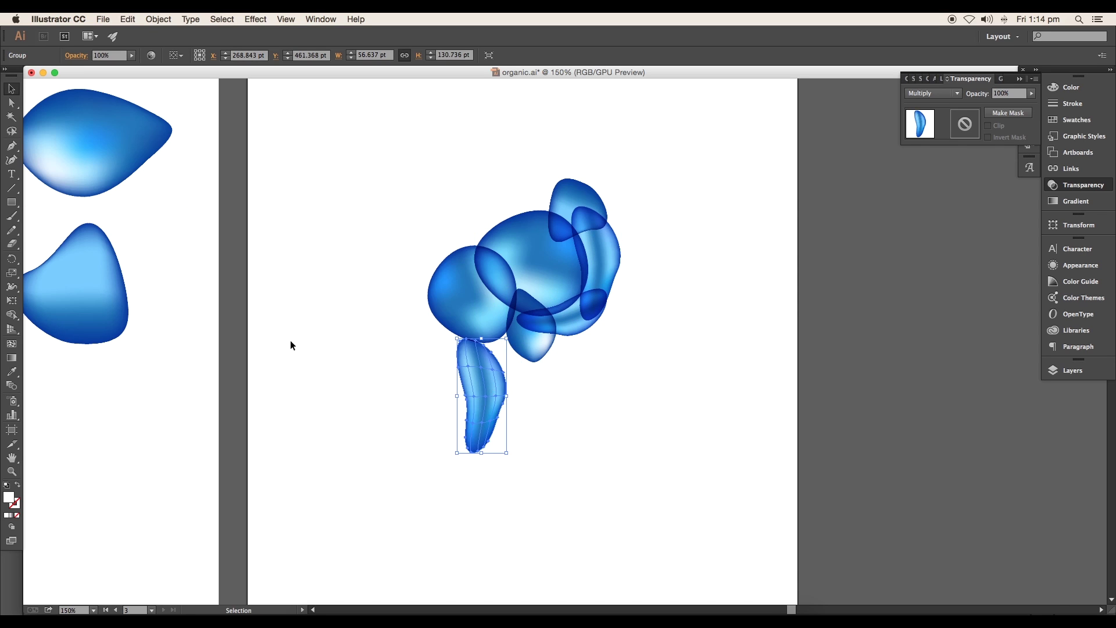
pyautogui.moveTo(520, 483); pyautogui.dragTo(525, 441)
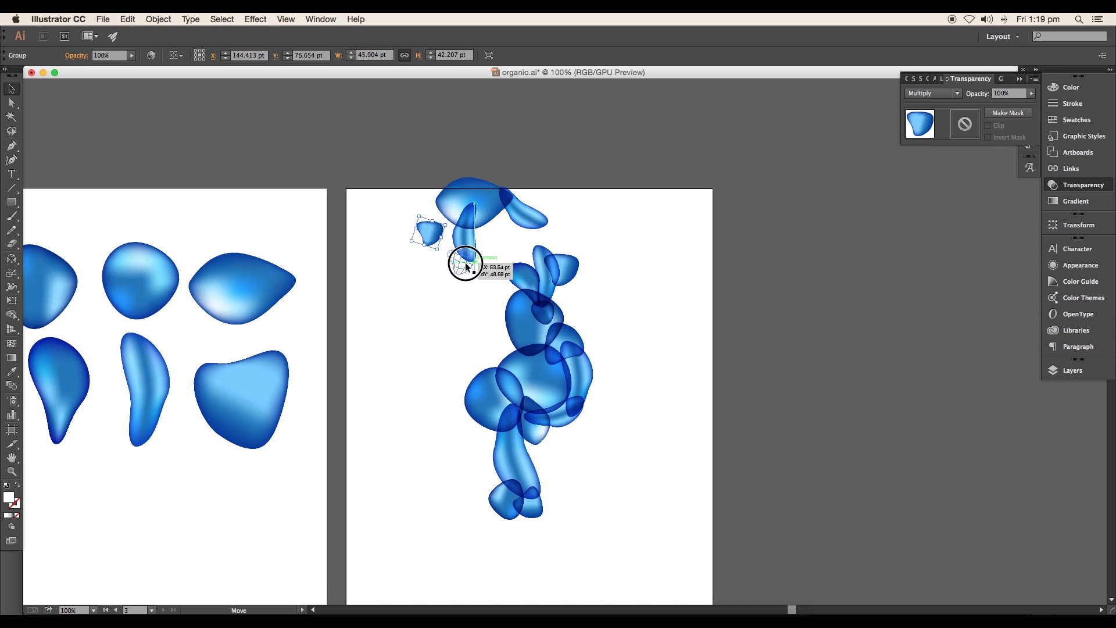
# Step: Place small scaled-down copies of the shapes as droplets around the clusters and inside the large central shape
pyautogui.moveTo(463, 259); pyautogui.dragTo(473, 249)
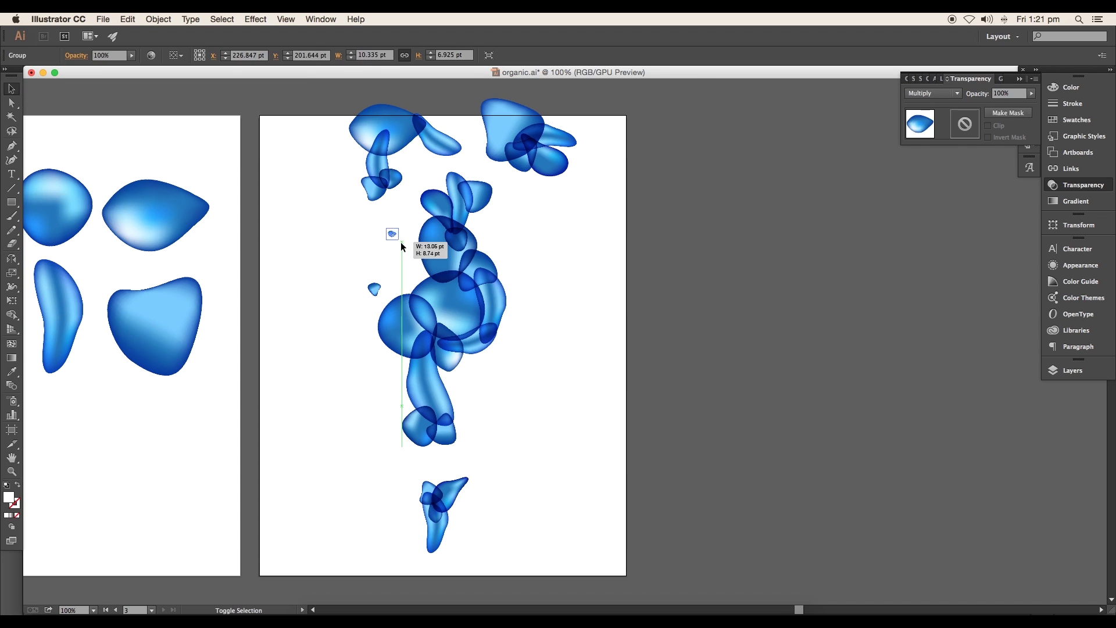
pyautogui.moveTo(399, 238); pyautogui.dragTo(414, 260)
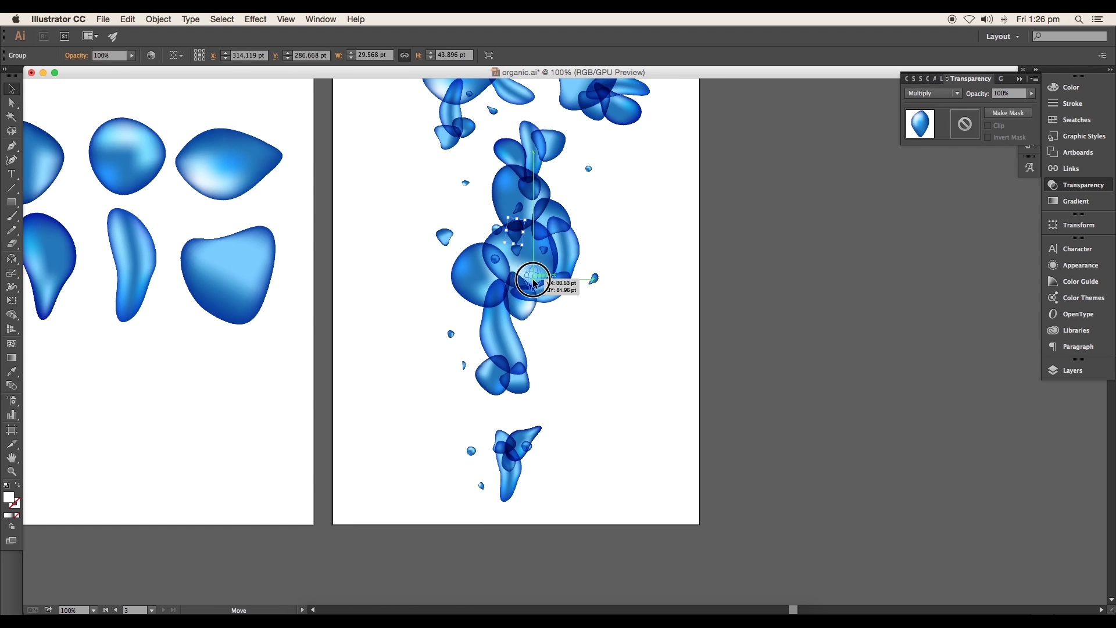
pyautogui.moveTo(529, 281); pyautogui.dragTo(468, 258)
pyautogui.moveTo(466, 258); pyautogui.dragTo(510, 273)
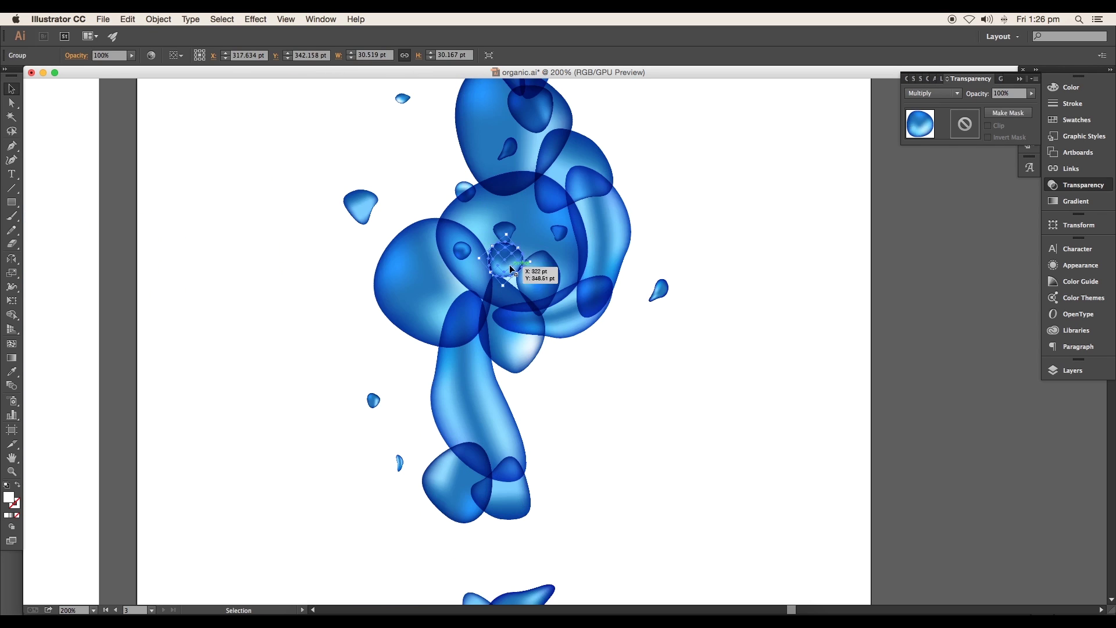
pyautogui.click(586, 195)
pyautogui.moveTo(586, 195); pyautogui.dragTo(508, 395)
pyautogui.click(497, 224)
pyautogui.moveTo(505, 266); pyautogui.dragTo(526, 281)
pyautogui.click(592, 234)
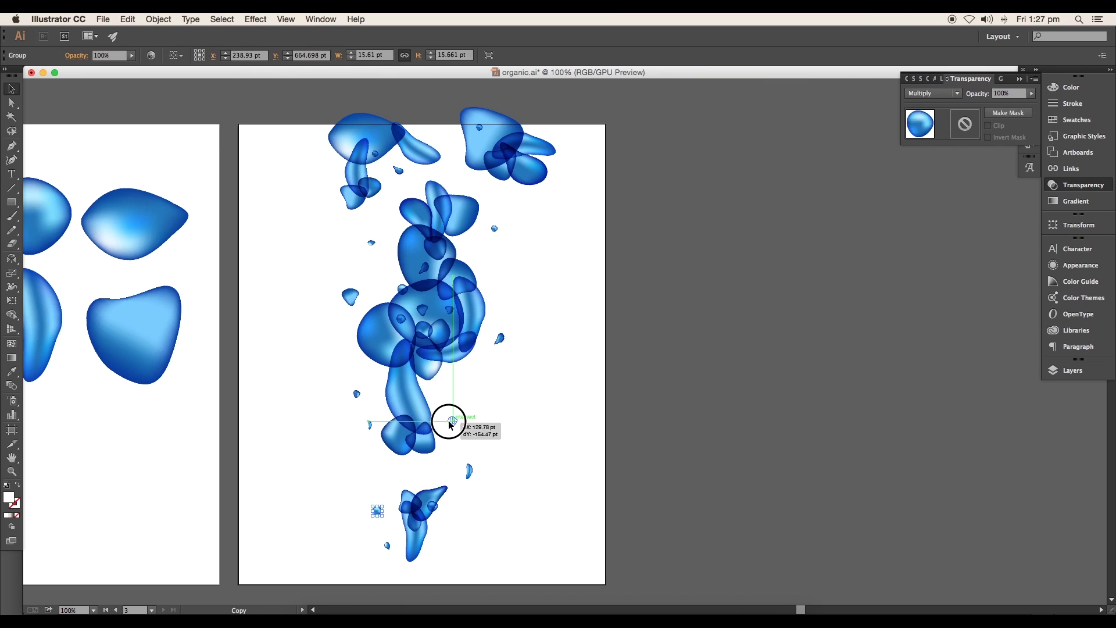
# Step: Copy the elongated shape onto the column below the main cluster, adjust its stacking order and scale it to about 38 by 87 pt
pyautogui.scroll(2, 448, 438)
pyautogui.moveTo(96, 258); pyautogui.dragTo(470, 313)
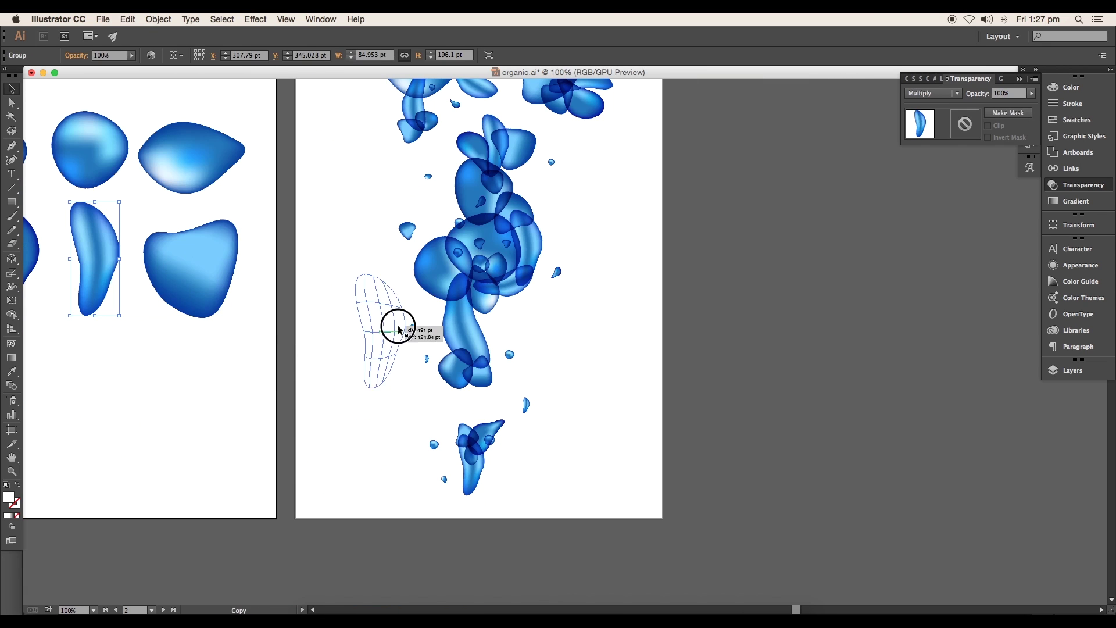
pyautogui.rightClick(467, 329)
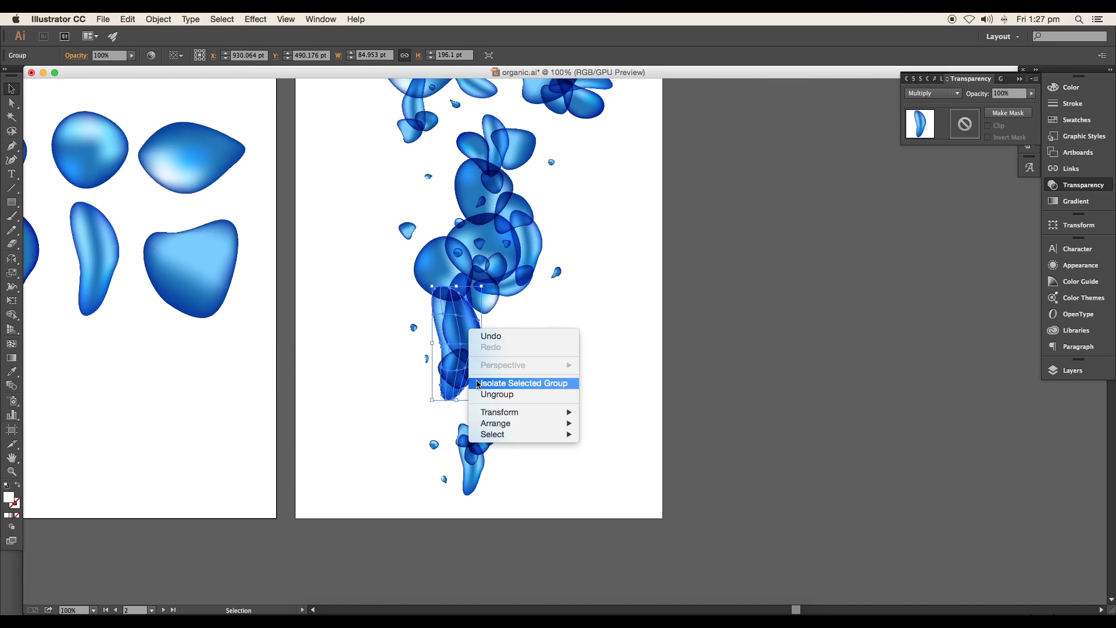
pyautogui.moveTo(494, 423)
pyautogui.click(587, 457)
pyautogui.click(510, 320)
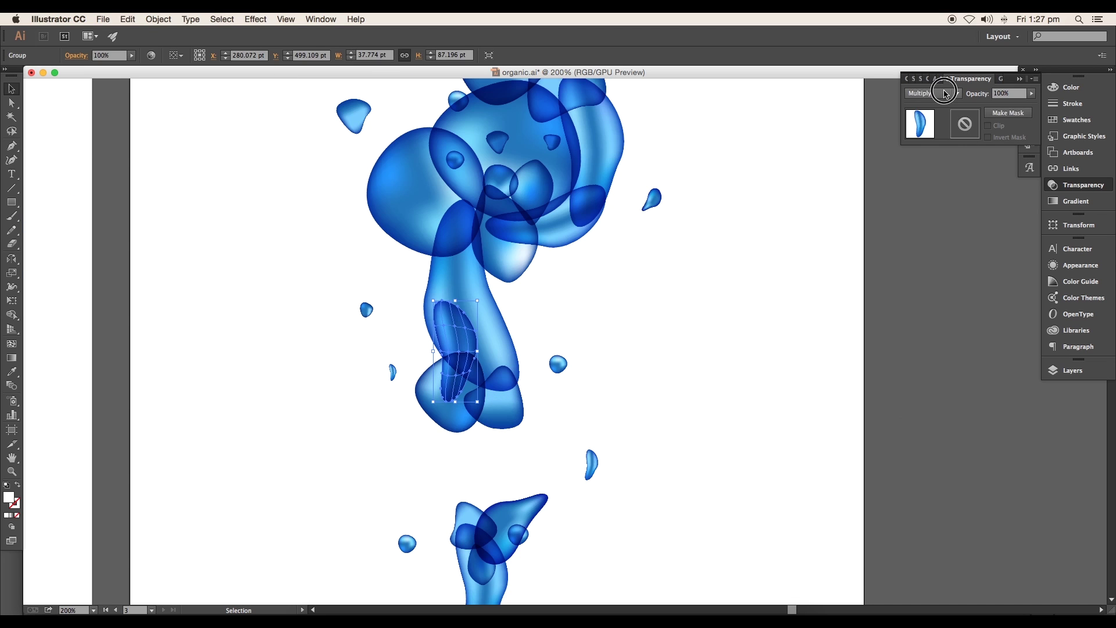
# Step: Set the blend mode of the small elongated copy on the column to Screen
pyautogui.click(933, 93)
pyautogui.click(924, 177)
pyautogui.click(665, 332)
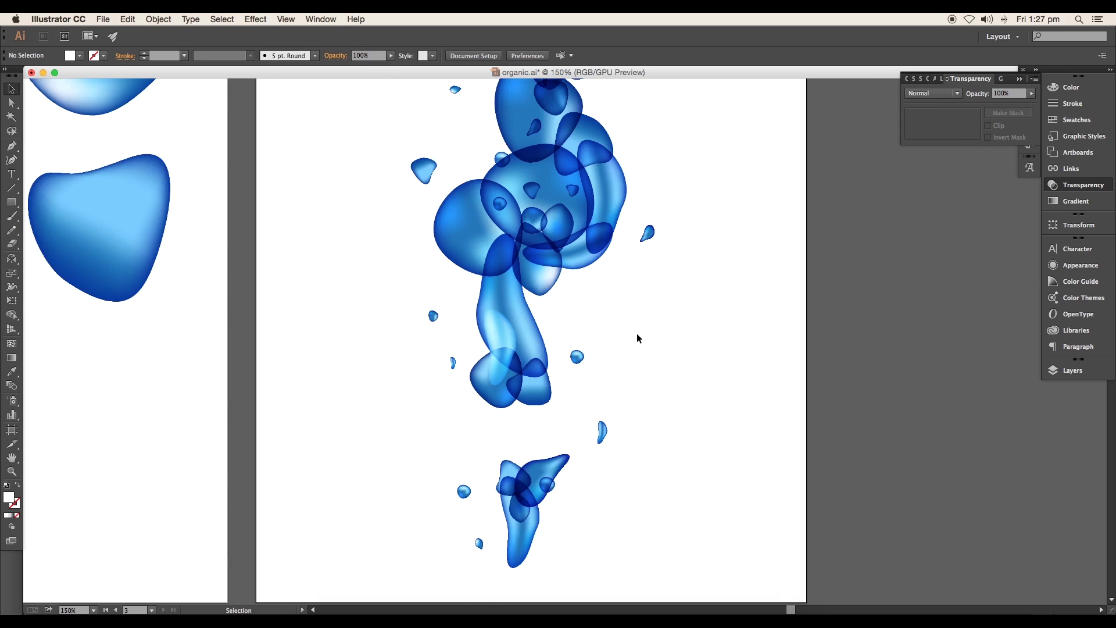
# Step: Position a rounded copy over the column's upper end and set it and the copy inside the large central shape to Screen
pyautogui.moveTo(494, 285); pyautogui.dragTo(503, 314)
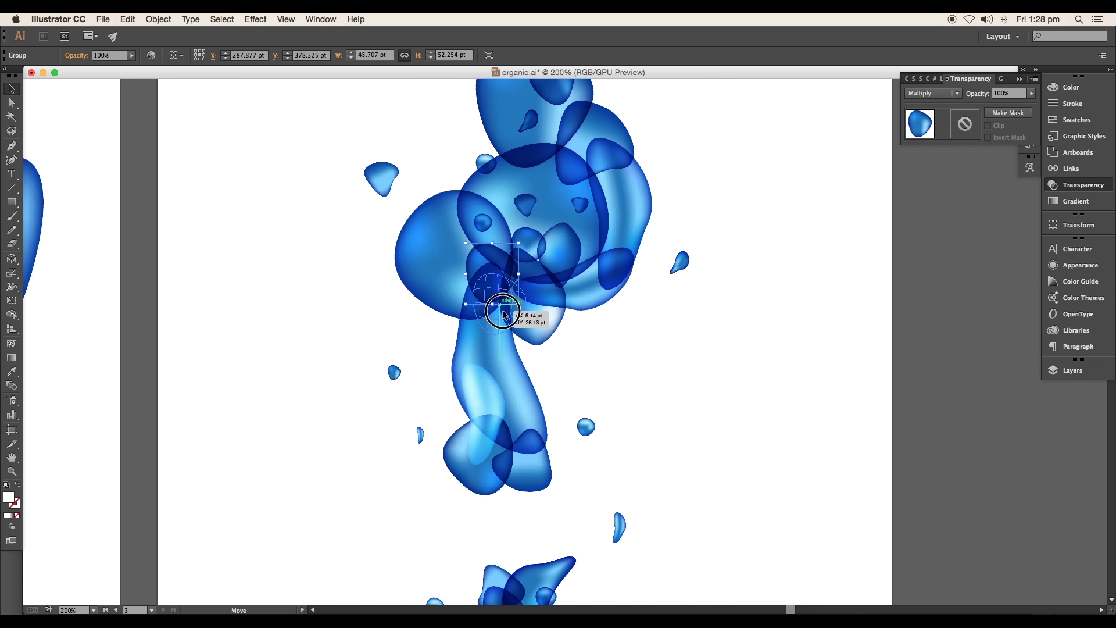
pyautogui.click(933, 93)
pyautogui.click(924, 177)
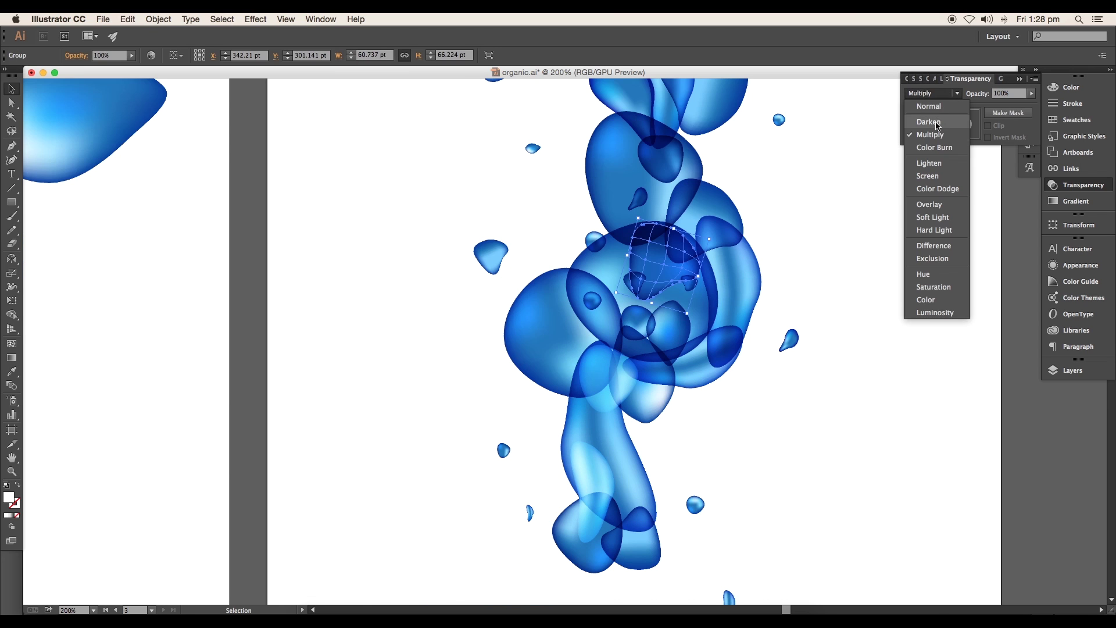
pyautogui.click(924, 177)
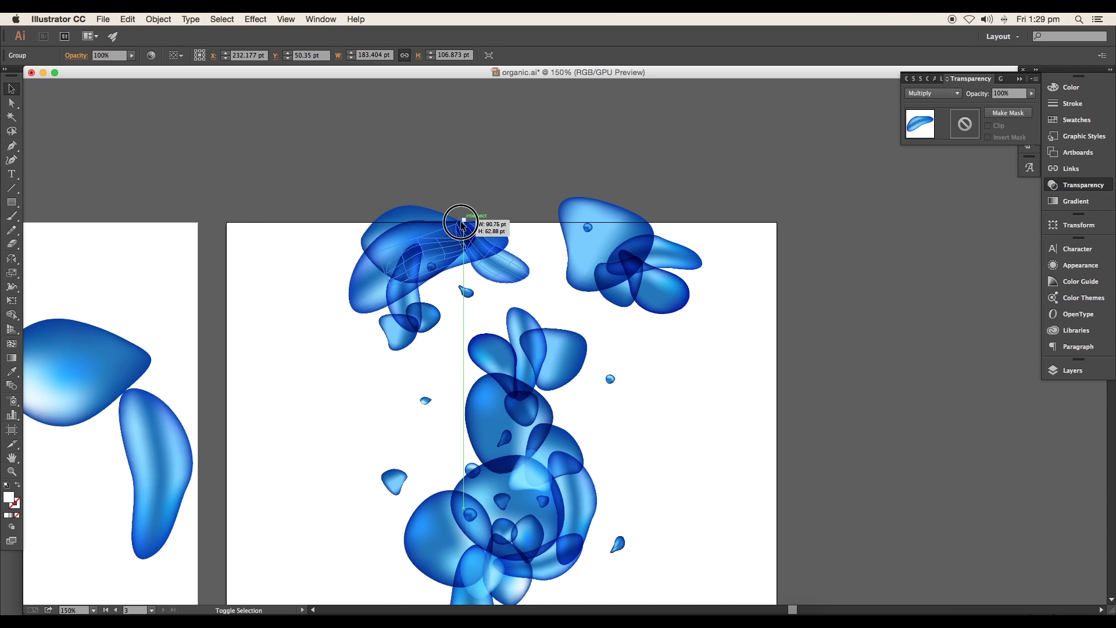
# Step: Scale the upper-left cluster's elongated copy to about 75 by 43 pt and change the blend modes of it and the upper-right cluster's round copy
pyautogui.moveTo(462, 223); pyautogui.dragTo(462, 224)
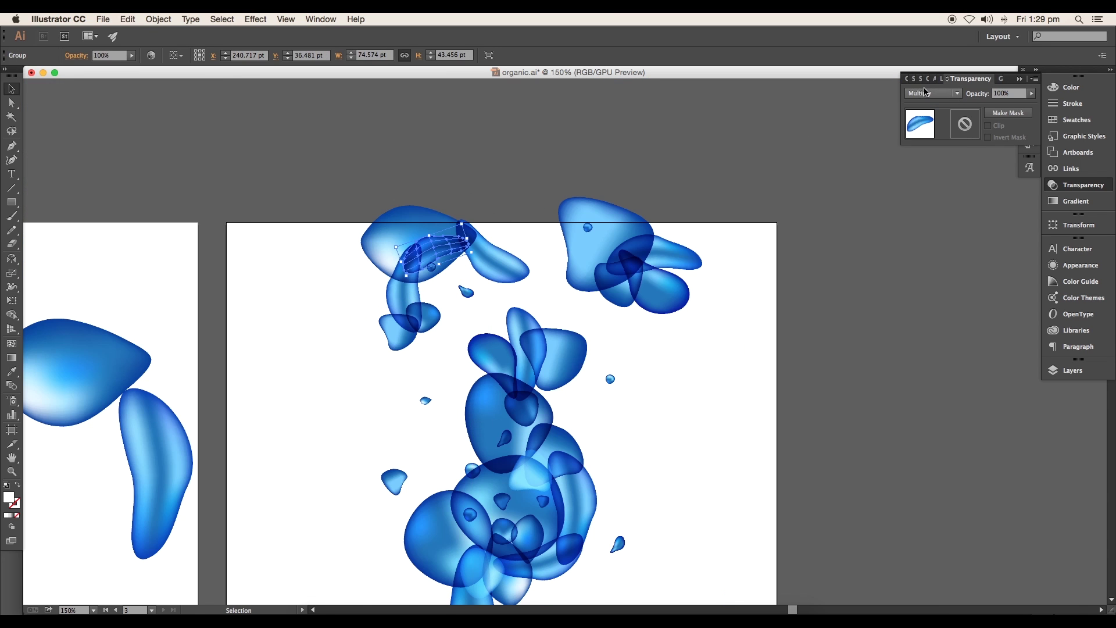
pyautogui.click(933, 93)
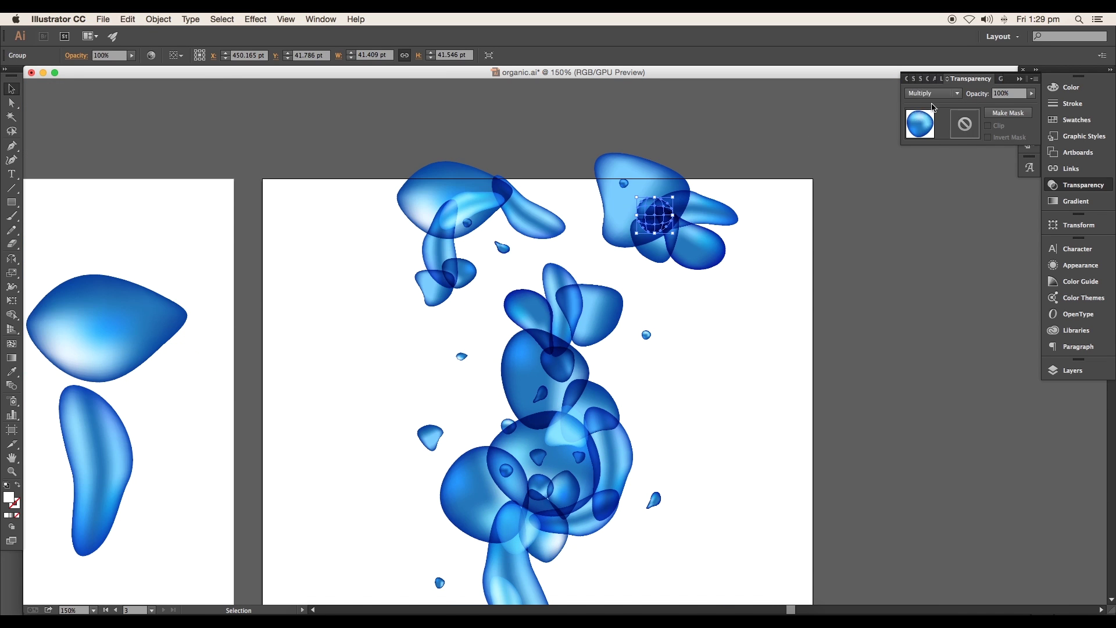
pyautogui.click(933, 93)
pyautogui.click(938, 148)
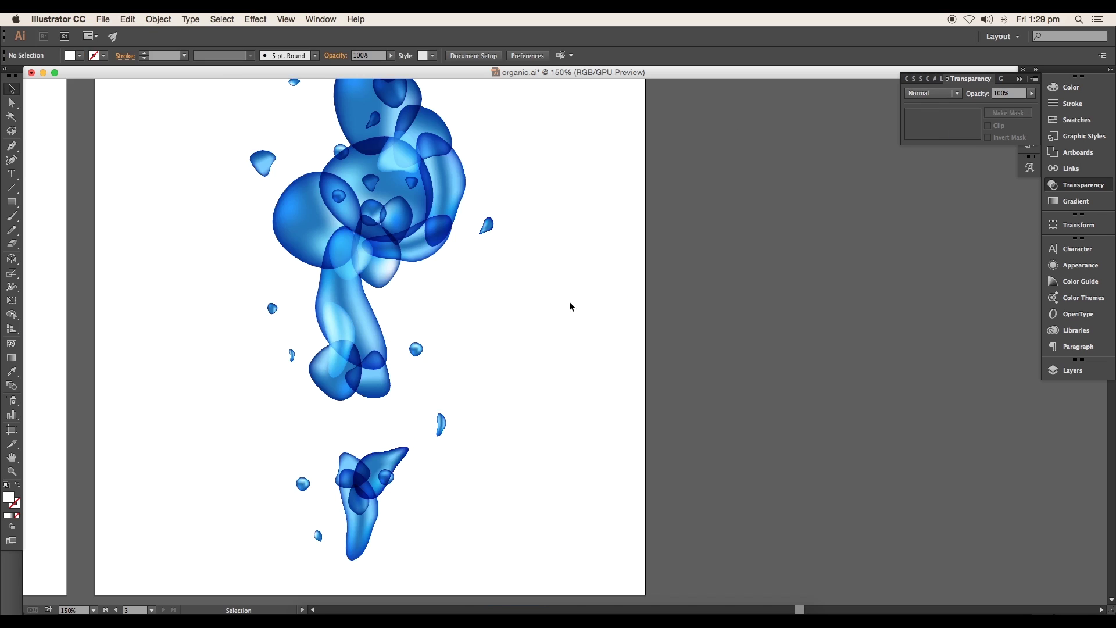
pyautogui.hscroll(-2, 583, 304)
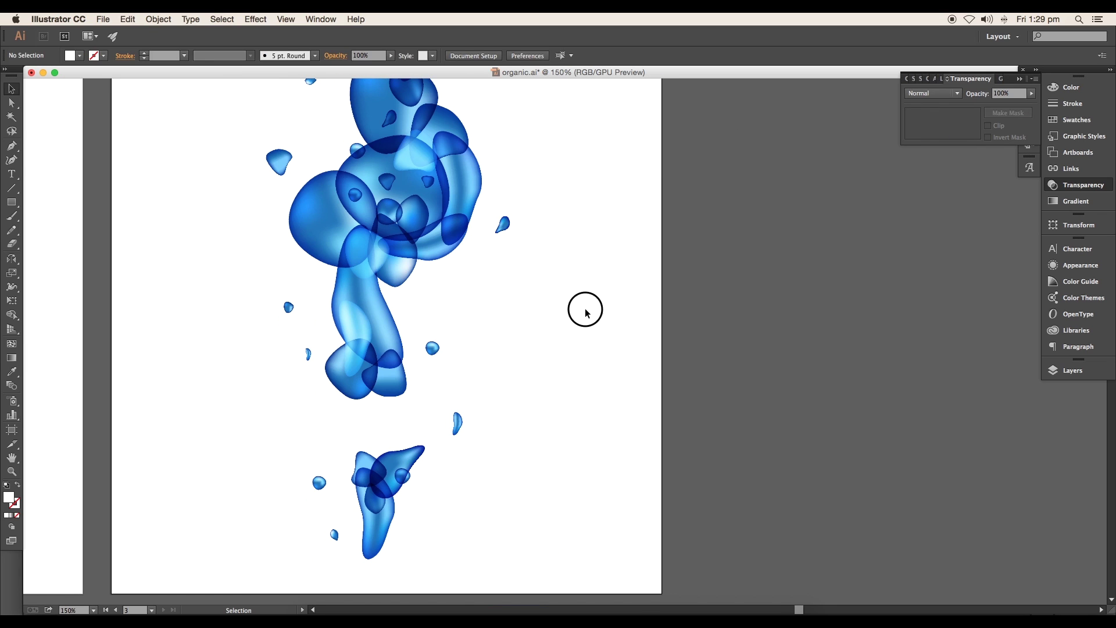
pyautogui.scroll(-2, 616, 344)
pyautogui.scroll(1, 615, 344)
pyautogui.moveTo(617, 316); pyautogui.dragTo(584, 373)
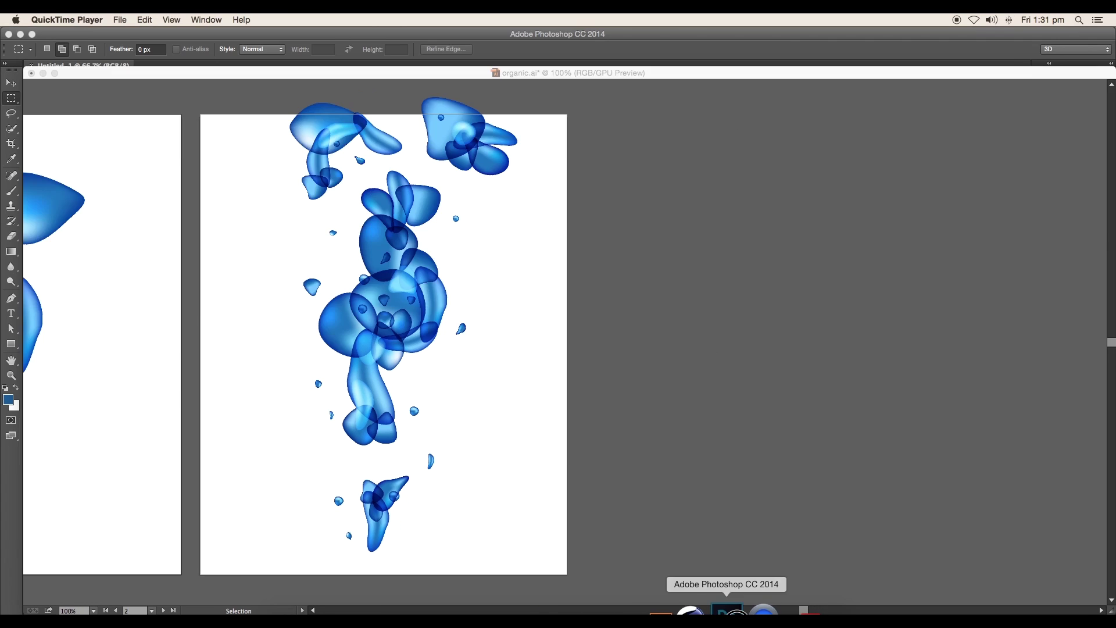
# Step: Place the whole liquid composition from Illustrator into the blank Photoshop document as a smart object, slightly enlarged and right of centre
pyautogui.click(731, 617)
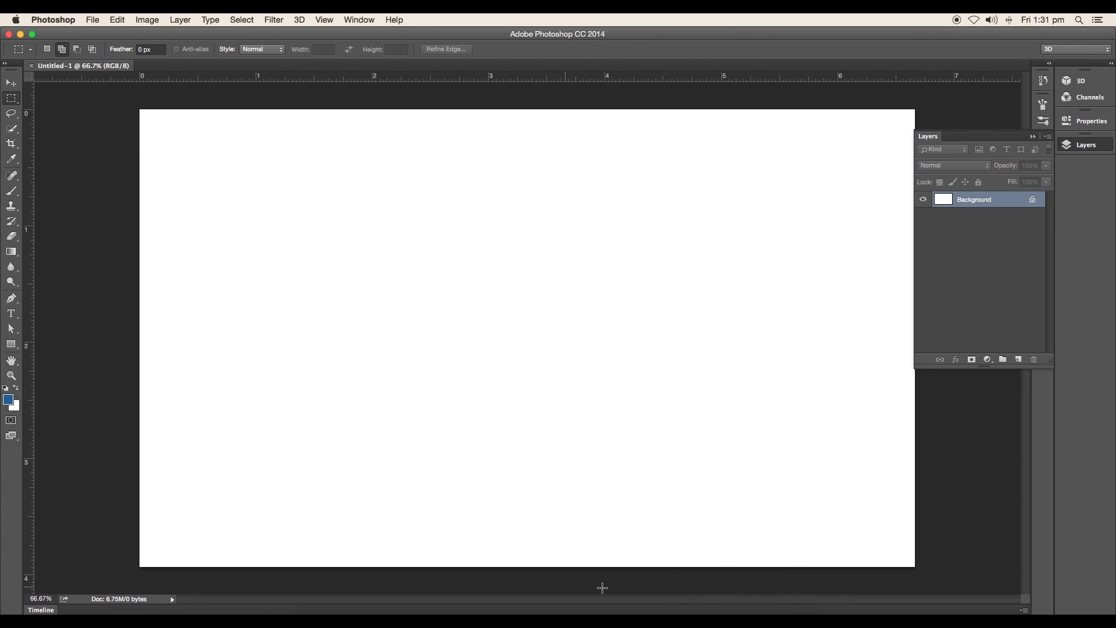
pyautogui.click(687, 610)
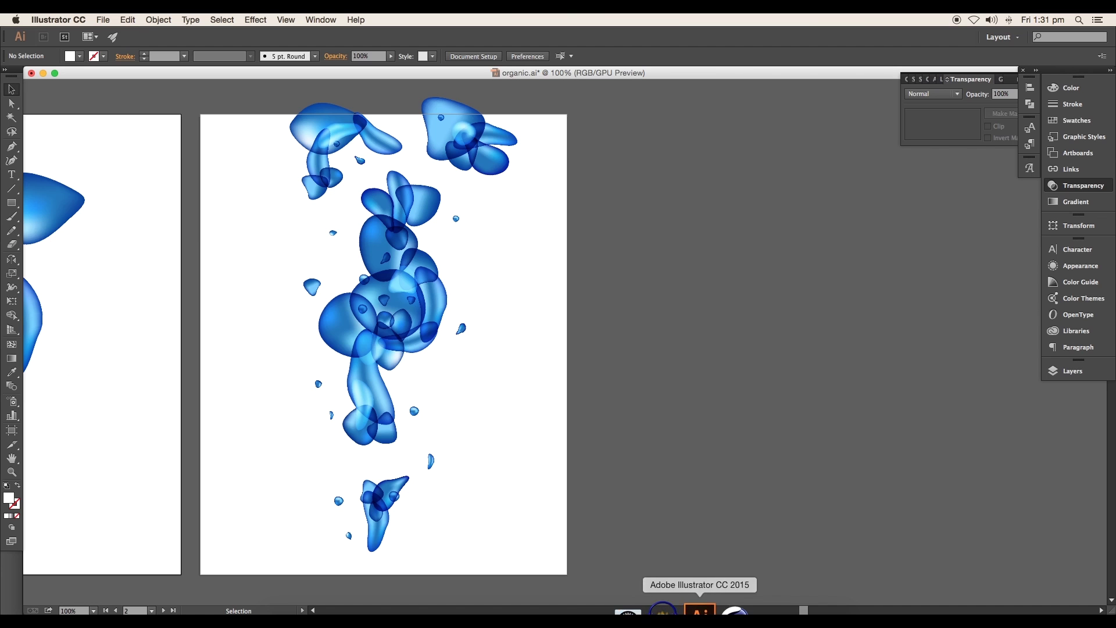
pyautogui.click(512, 428)
pyautogui.moveTo(385, 377); pyautogui.dragTo(244, 106)
pyautogui.moveTo(392, 443); pyautogui.dragTo(567, 411)
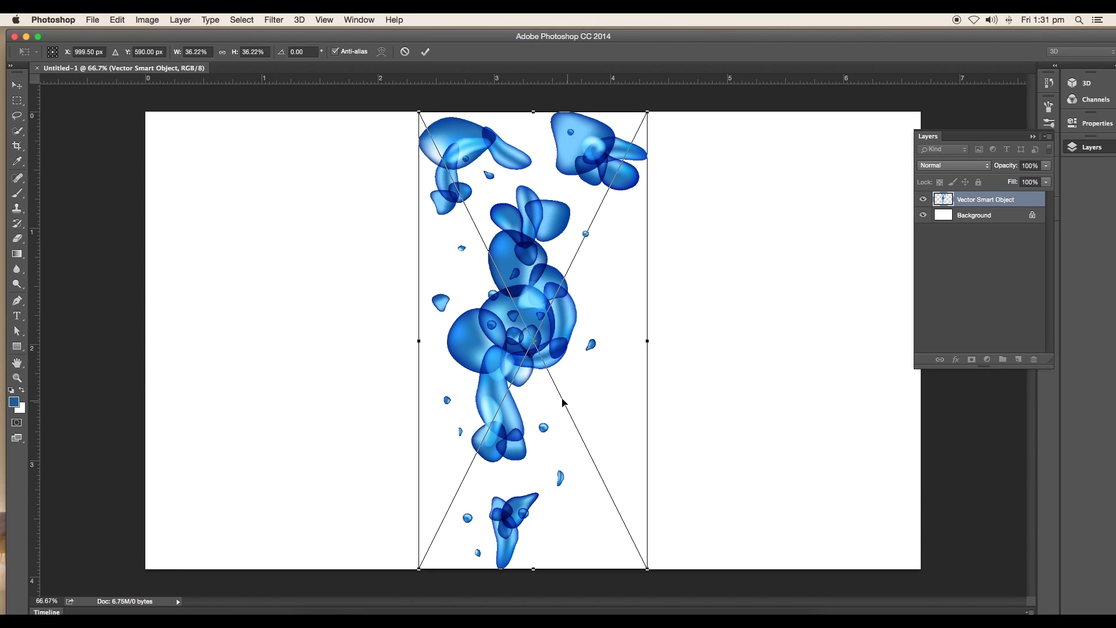
pyautogui.moveTo(665, 110); pyautogui.dragTo(675, 99)
pyautogui.moveTo(530, 315); pyautogui.dragTo(569, 321)
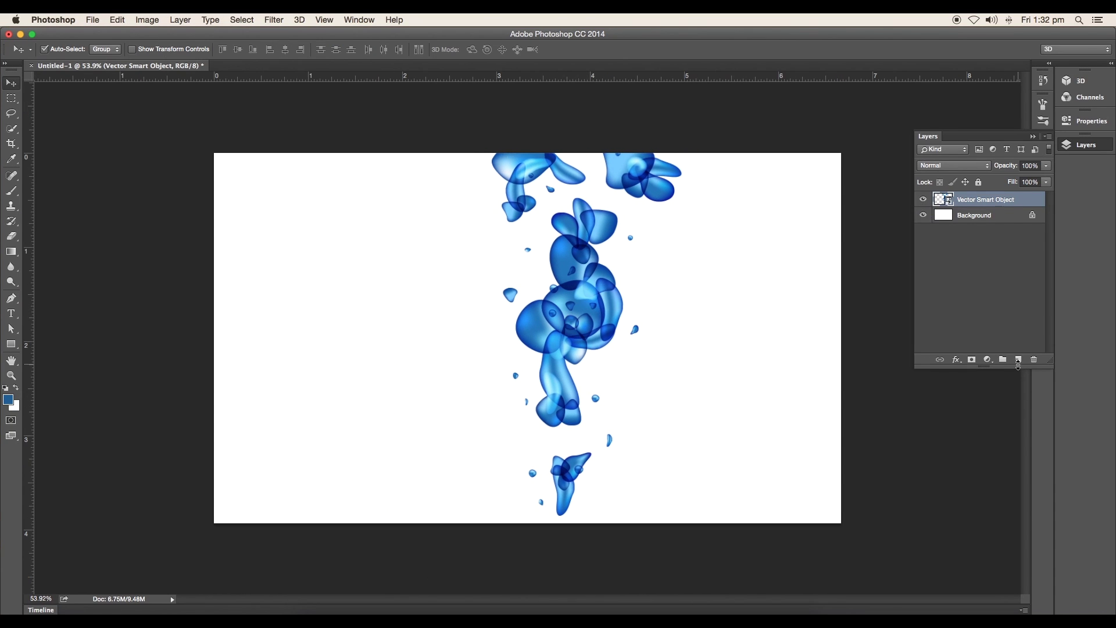
# Step: Add a Brightness/Contrast adjustment layer in legacy mode with brightness -12 and contrast 10
pyautogui.click(988, 360)
pyautogui.click(999, 402)
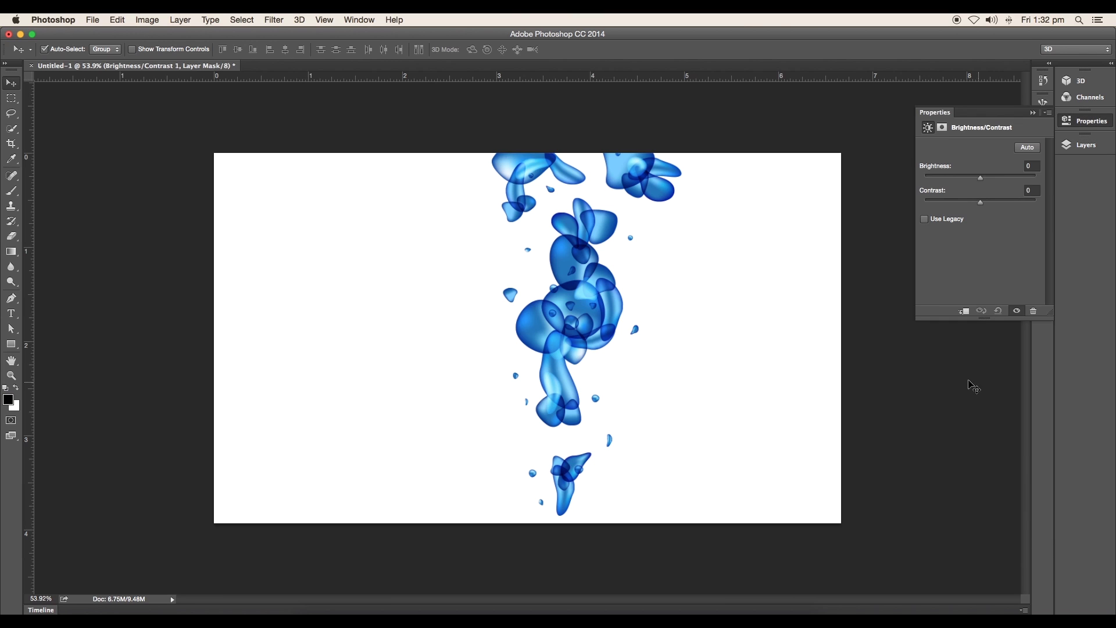
pyautogui.click(925, 219)
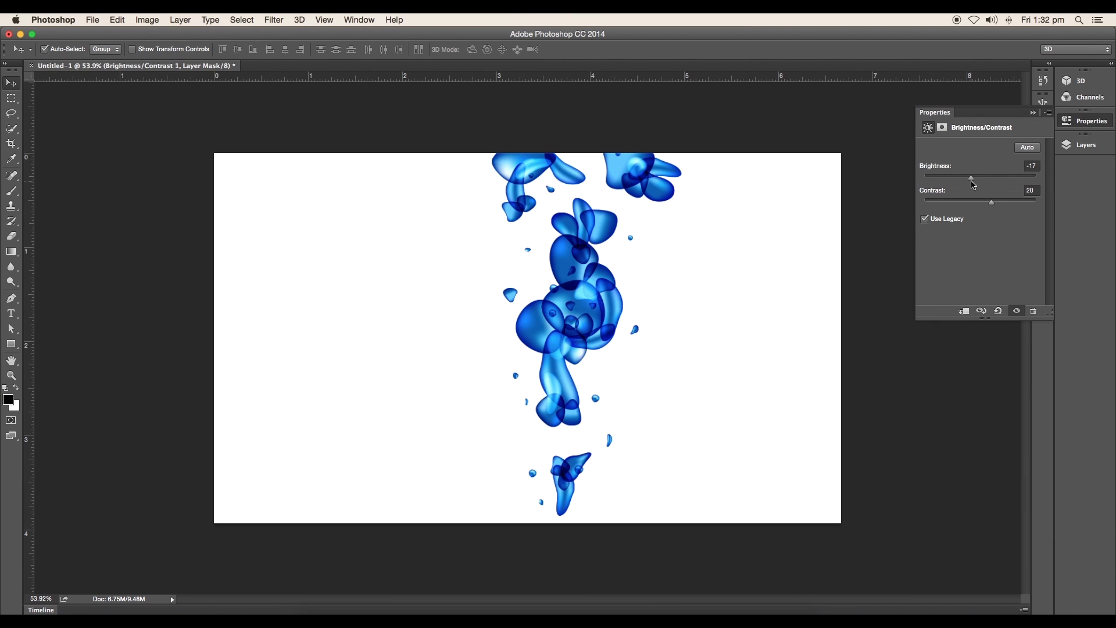
pyautogui.moveTo(991, 202); pyautogui.dragTo(986, 204)
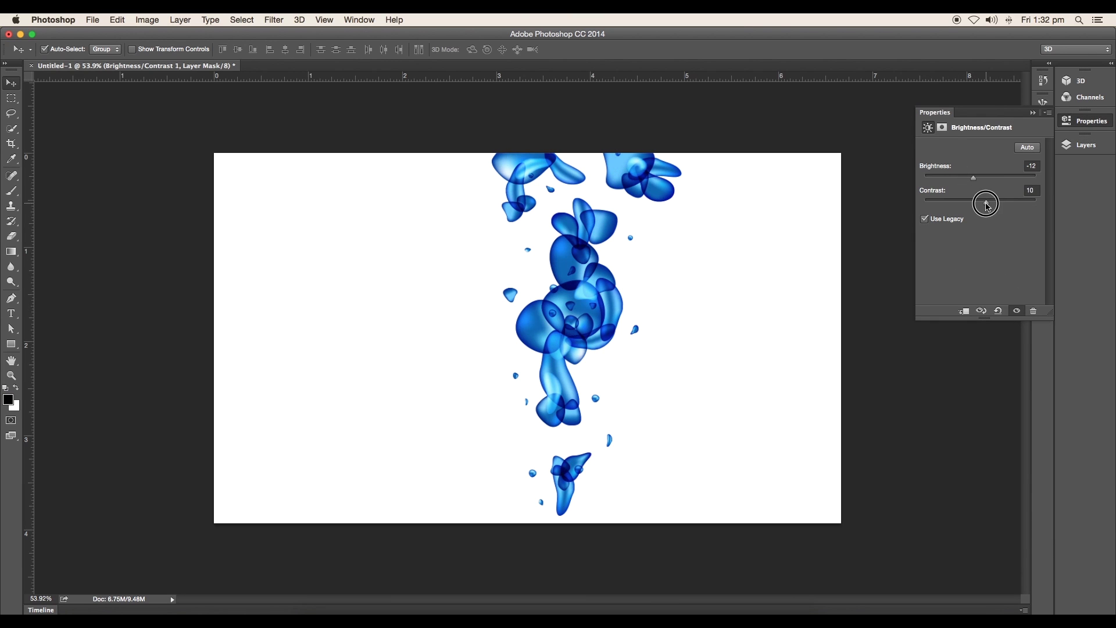
pyautogui.click(1033, 114)
# Step: Add a Hue/Saturation adjustment layer with hue -8 and saturation +7
pyautogui.click(1084, 144)
pyautogui.click(987, 360)
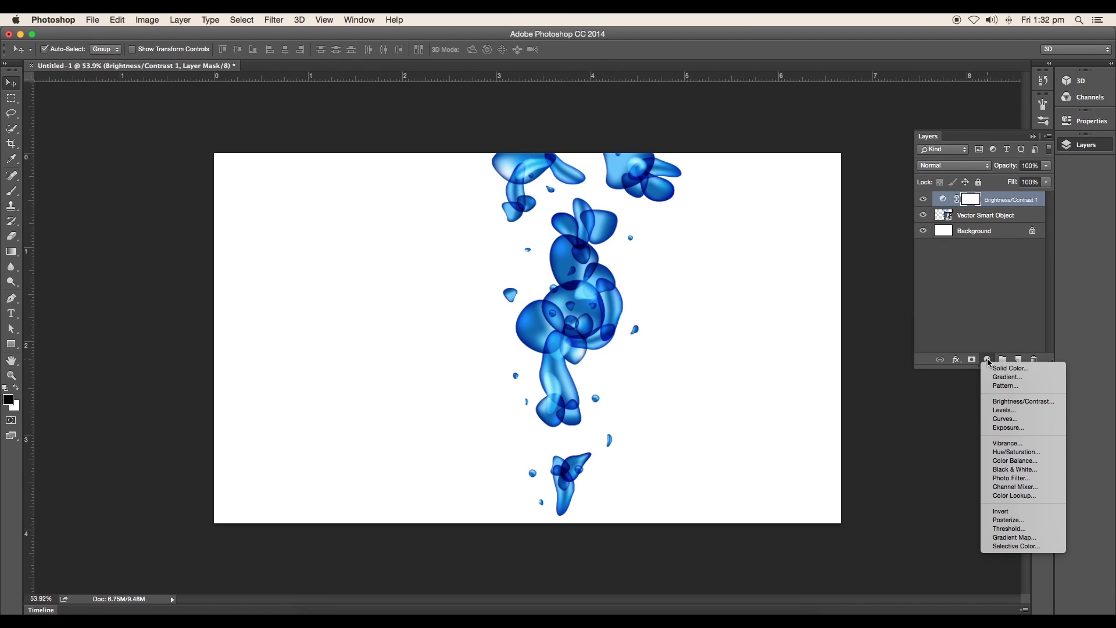
pyautogui.click(1008, 452)
pyautogui.moveTo(981, 196)
pyautogui.mouseDown()
pyautogui.moveTo(990, 196)
pyautogui.moveTo(978, 196)
pyautogui.mouseUp()
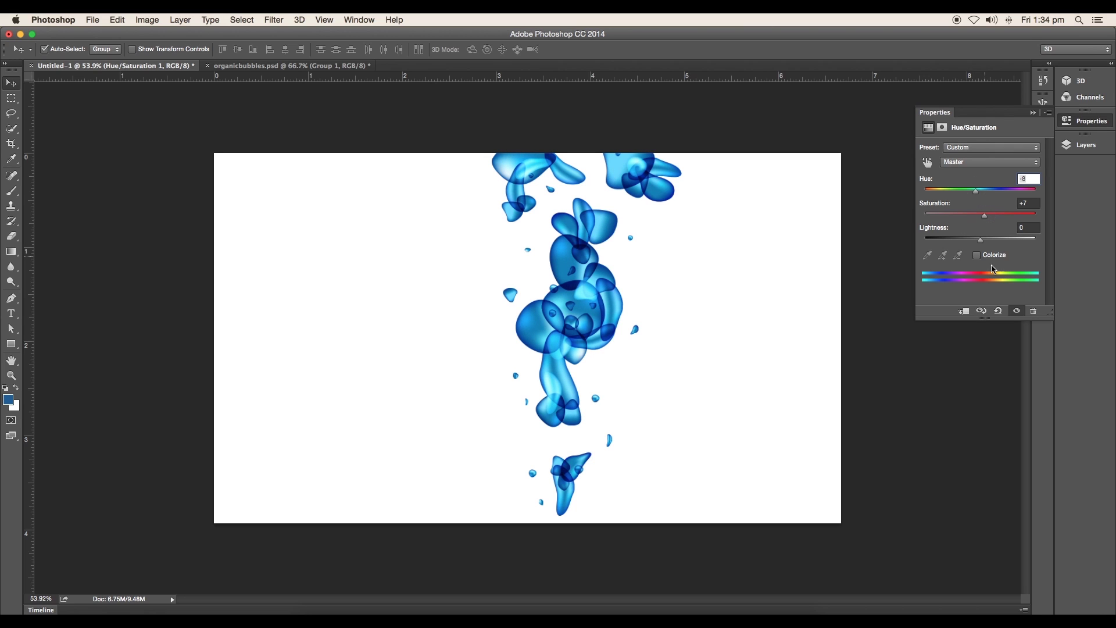
pyautogui.click(1035, 114)
pyautogui.click(1066, 146)
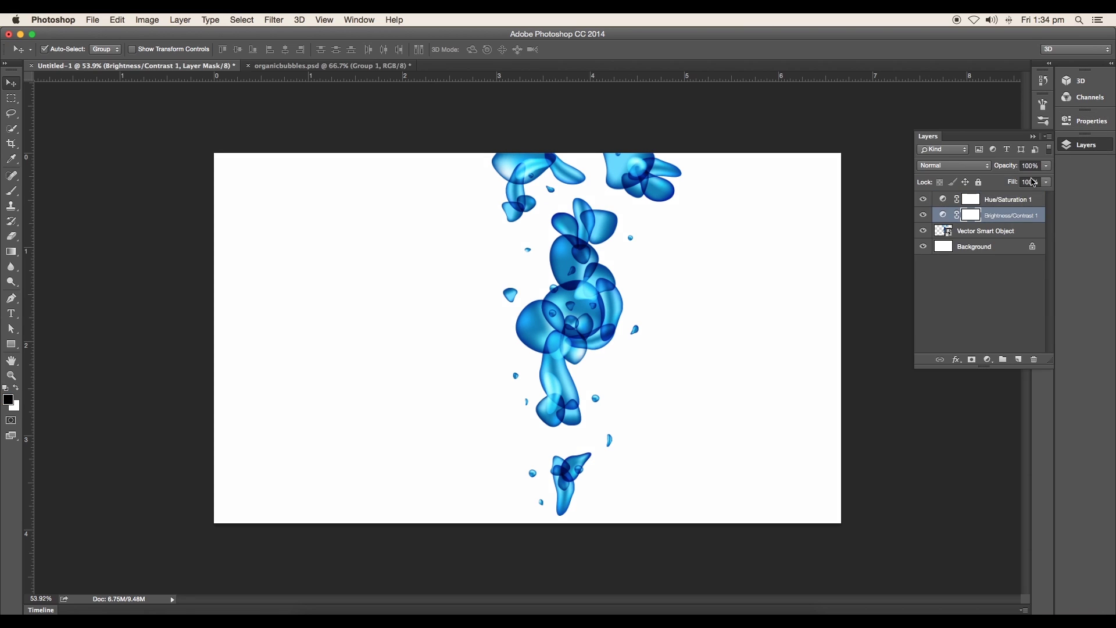
# Step: Add a new layer directly above the composition's smart object and set its blend mode to Color Dodge
pyautogui.click(924, 231)
pyautogui.click(924, 231)
pyautogui.click(965, 232)
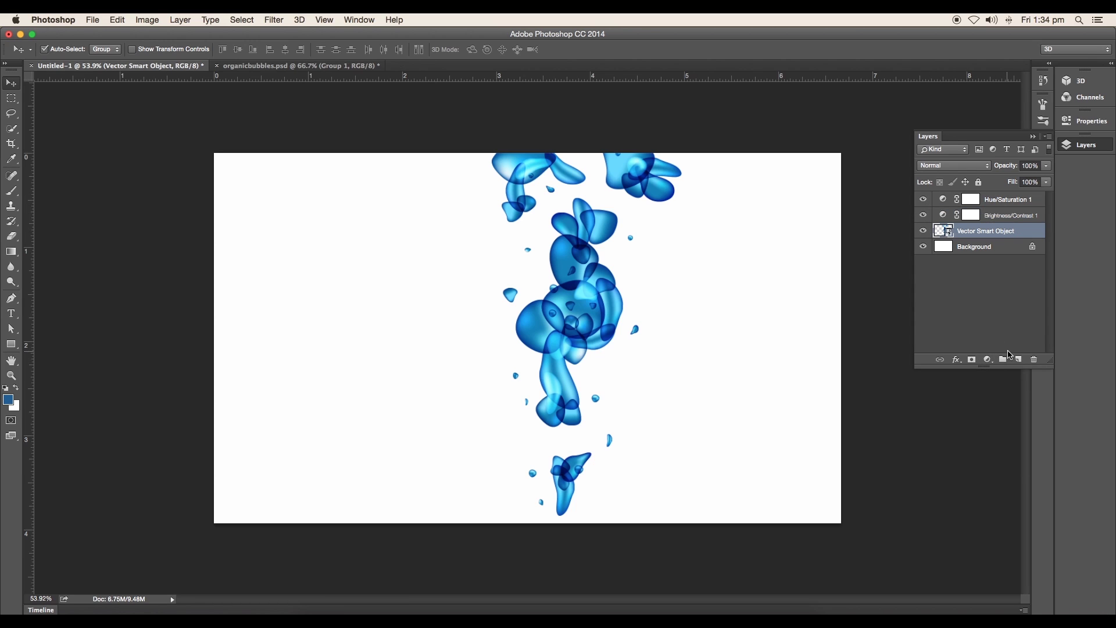
pyautogui.click(1018, 360)
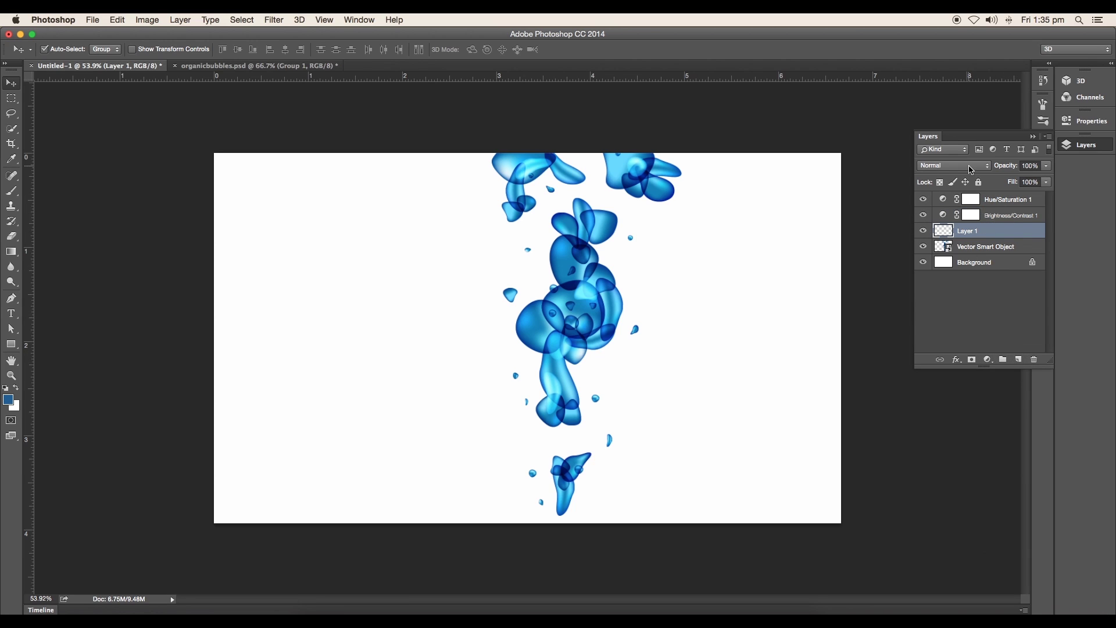
pyautogui.click(972, 169)
pyautogui.click(944, 259)
# Step: Paint soft blue glow over the composition on the Color Dodge layer with a 150 px brush at 33% opacity
pyautogui.press('b')
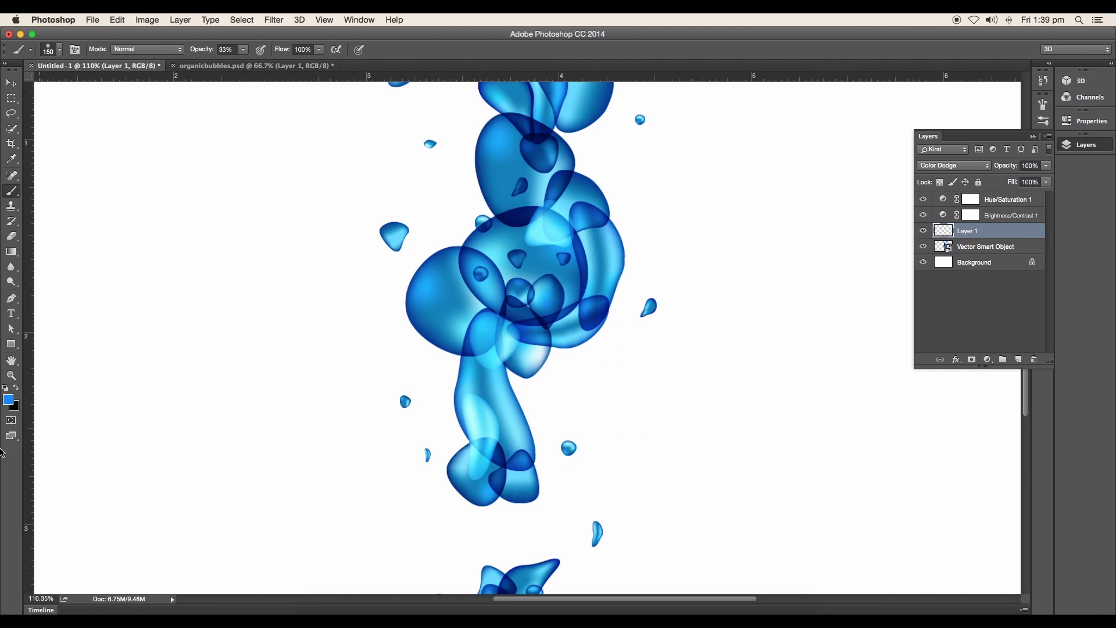
pyautogui.scroll(-3, 481, 256)
pyautogui.moveTo(585, 377); pyautogui.dragTo(511, 414)
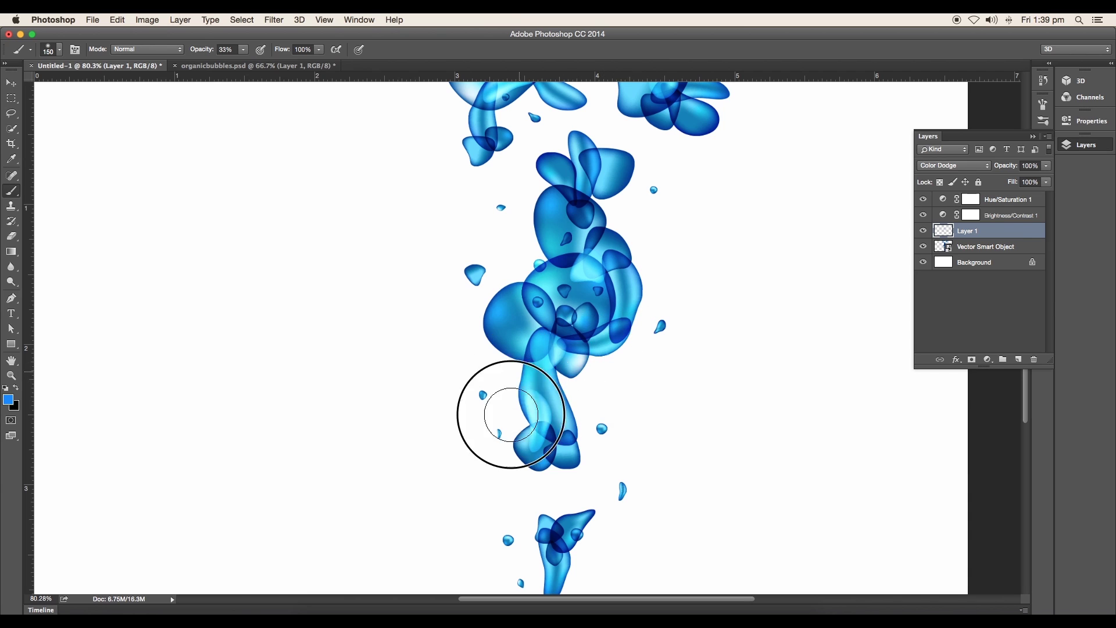
pyautogui.scroll(-1, 577, 518)
pyautogui.scroll(6, 616, 517)
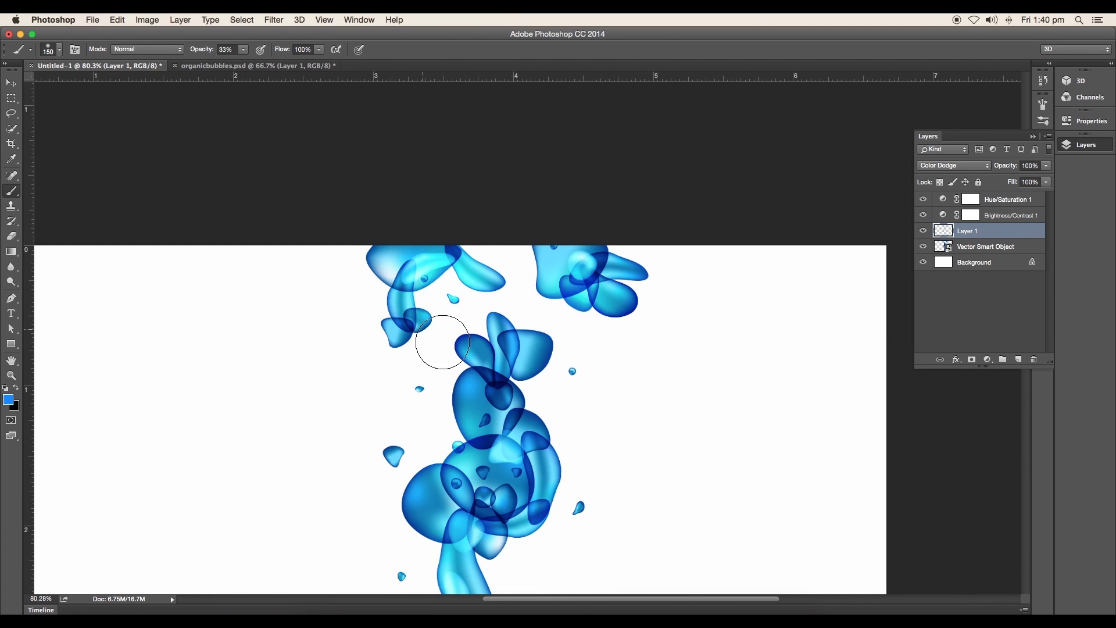
pyautogui.scroll(-3, 443, 342)
pyautogui.hscroll(2, 443, 342)
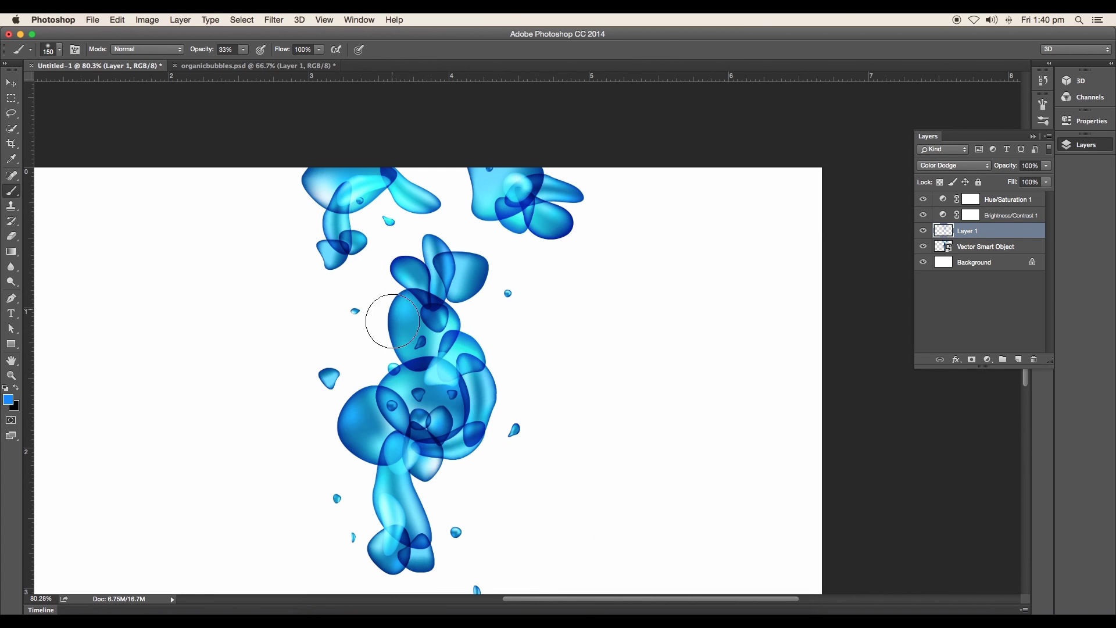
# Step: Erase excess glow around the central cluster and repaint soft blue highlights over its shapes
pyautogui.press('e')
pyautogui.moveTo(478, 346)
pyautogui.mouseDown()
pyautogui.moveTo(460, 378)
pyautogui.moveTo(441, 346)
pyautogui.moveTo(416, 387)
pyautogui.moveTo(330, 419)
pyautogui.mouseUp()
pyautogui.press('b')
pyautogui.click(405, 367)
pyautogui.press('e')
pyautogui.press('b')
pyautogui.moveTo(424, 362); pyautogui.dragTo(402, 376)
# Step: Lower the painted glow layer's opacity to 70% and compare the artwork with and without it
pyautogui.scroll(5, 523, 414)
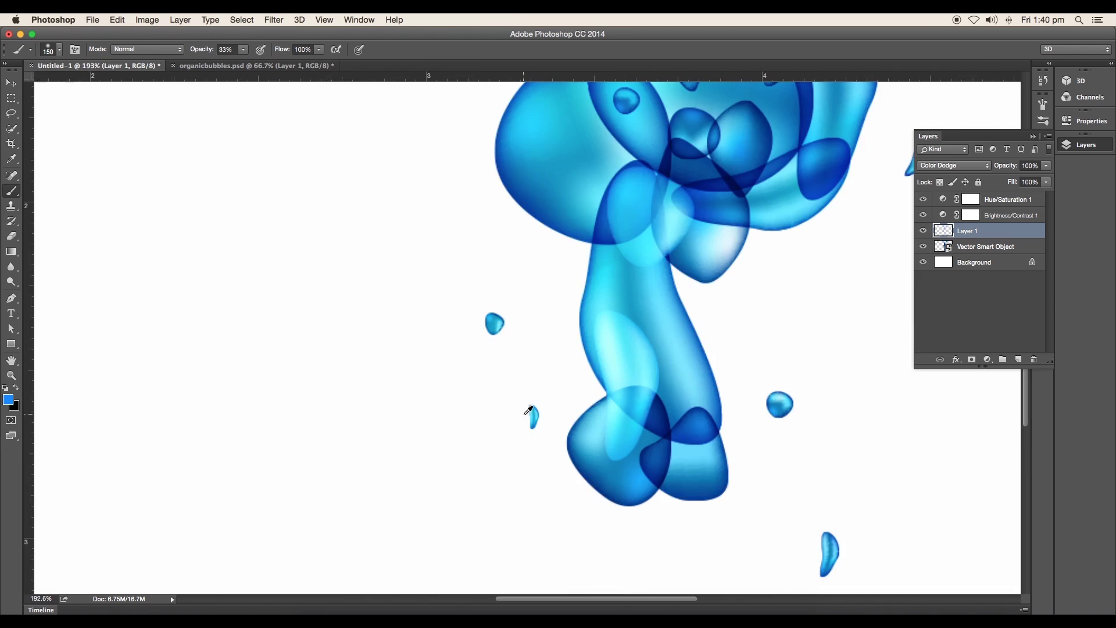
pyautogui.scroll(-5, 523, 417)
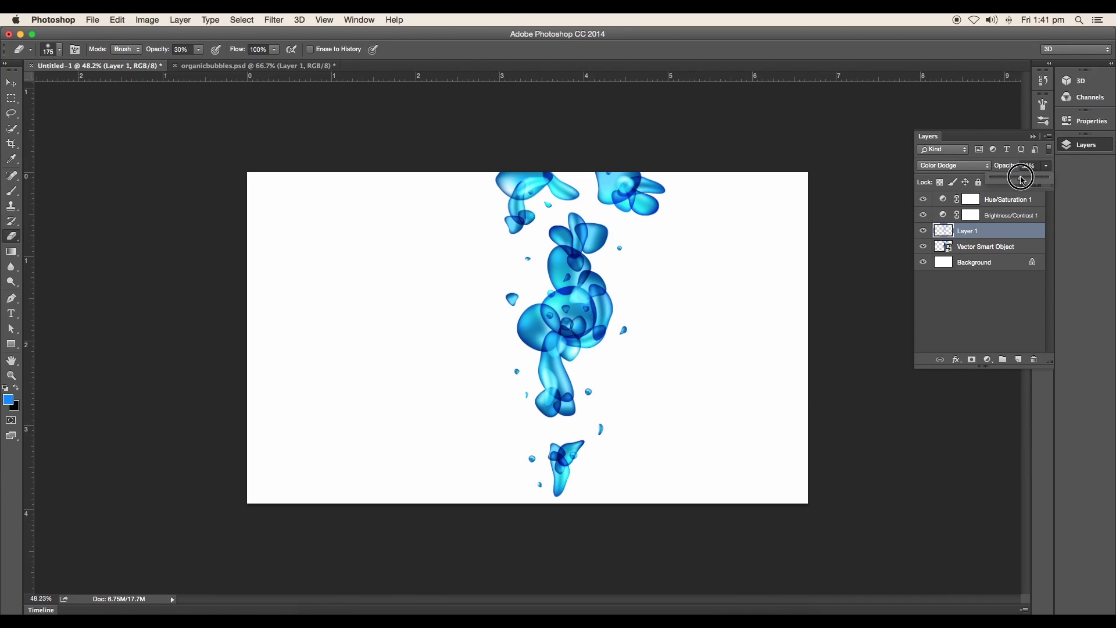
pyautogui.moveTo(1022, 180); pyautogui.dragTo(1027, 181)
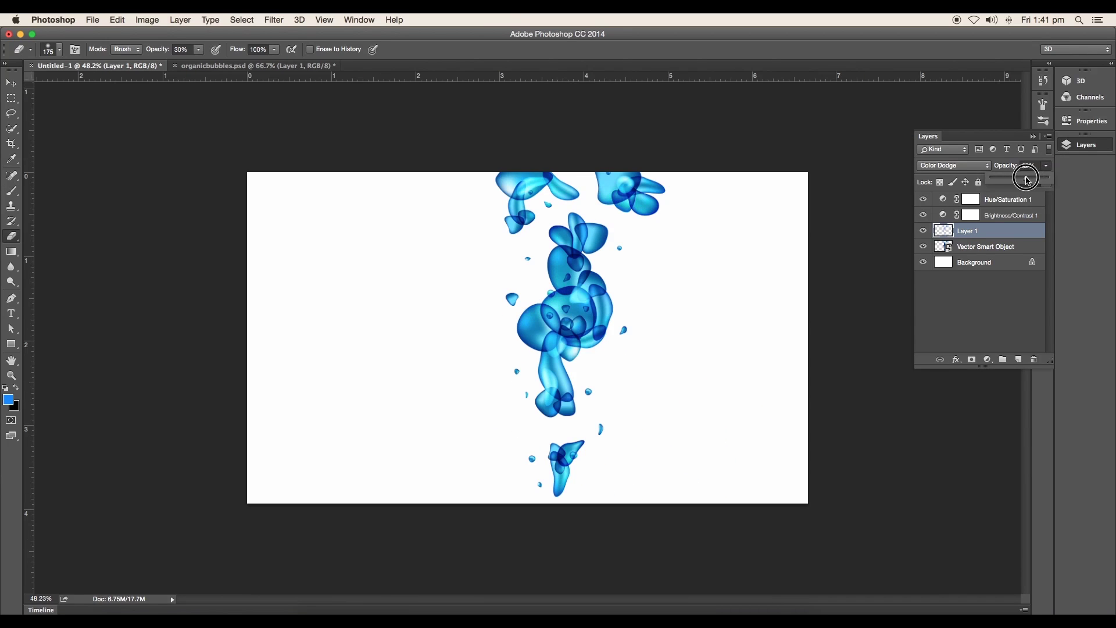
pyautogui.click(923, 232)
pyautogui.click(923, 232)
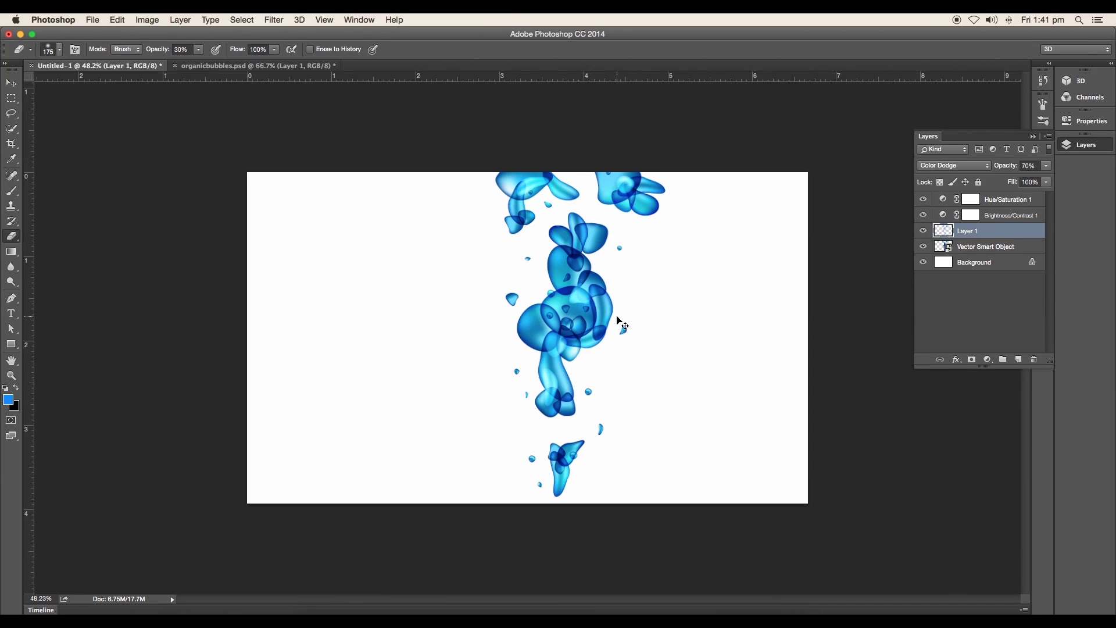
# Step: Group the painted glow layer with the composition's smart object
pyautogui.click(12, 84)
pyautogui.keyDown('shift'); pyautogui.click(988, 246); pyautogui.keyUp('shift')
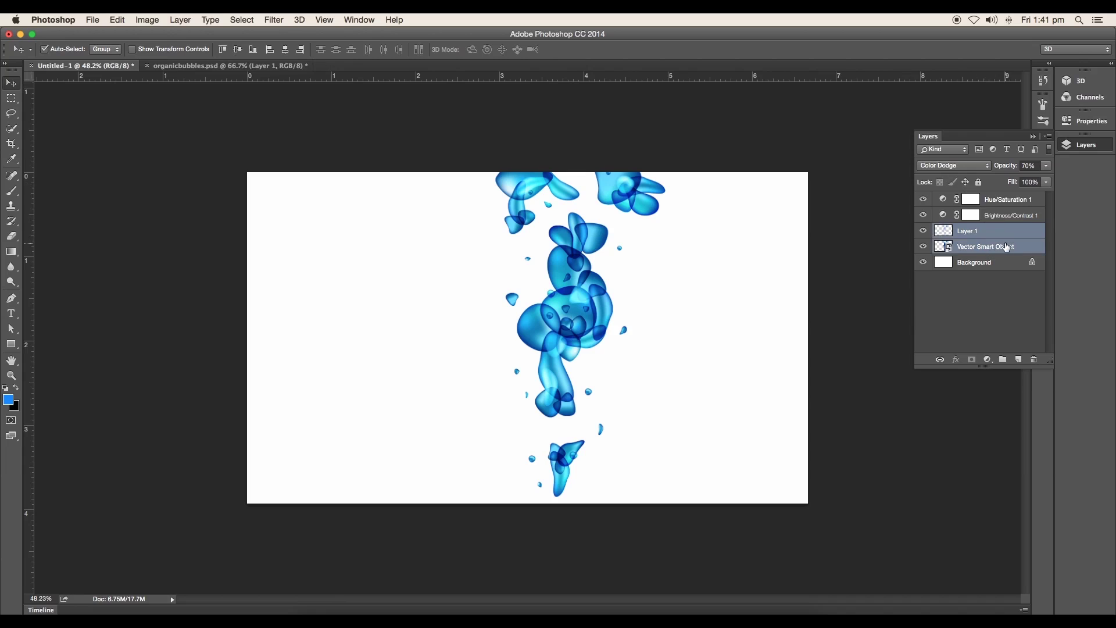
pyautogui.press('super+g')
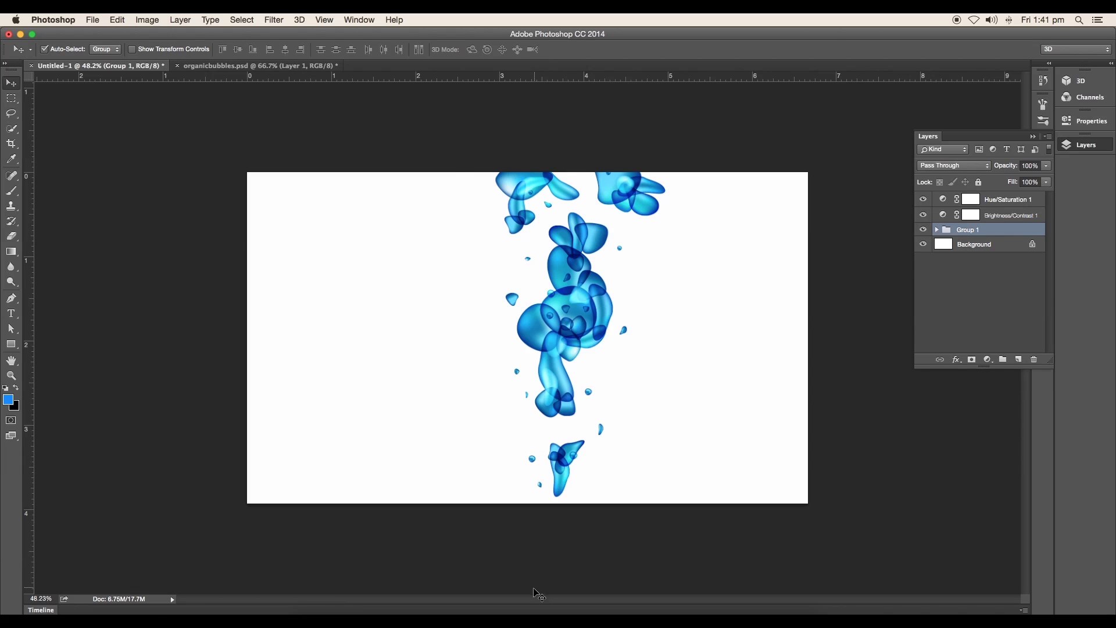
# Step: Select the central cluster in Illustrator and place it in the Photoshop document as a second smart object
pyautogui.click(663, 609)
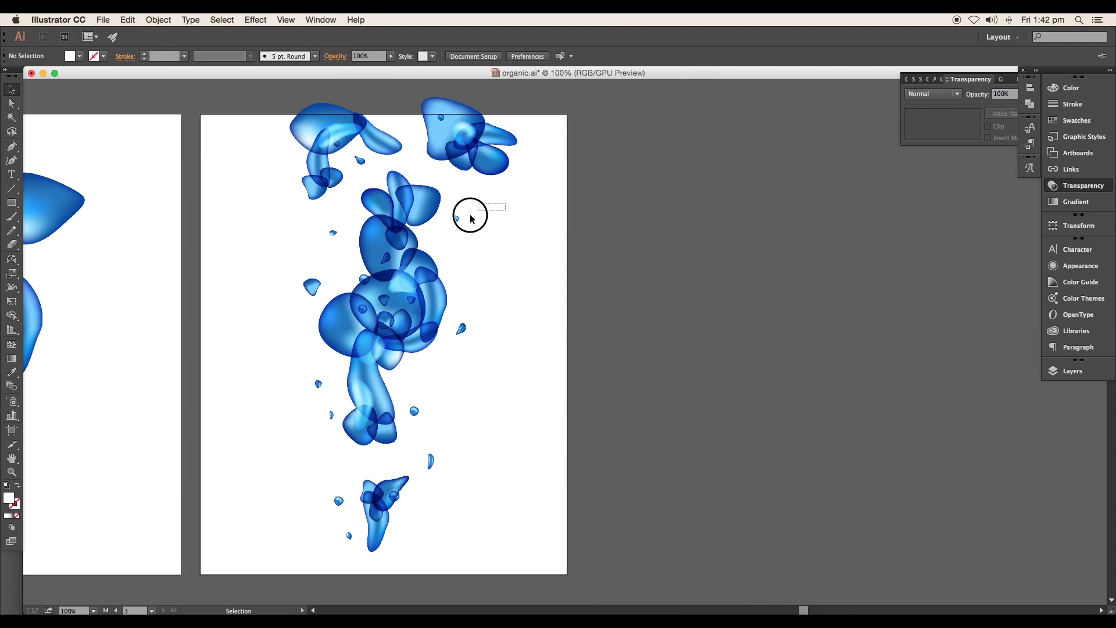
pyautogui.moveTo(300, 378); pyautogui.dragTo(303, 377)
pyautogui.moveTo(410, 323); pyautogui.dragTo(731, 610)
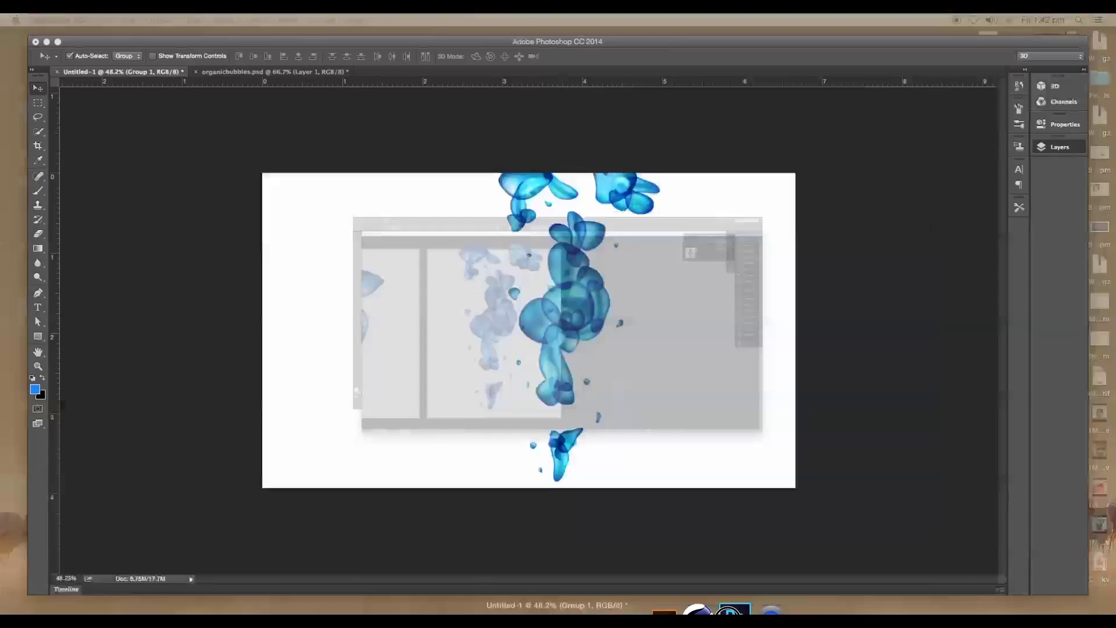
pyautogui.click(672, 322)
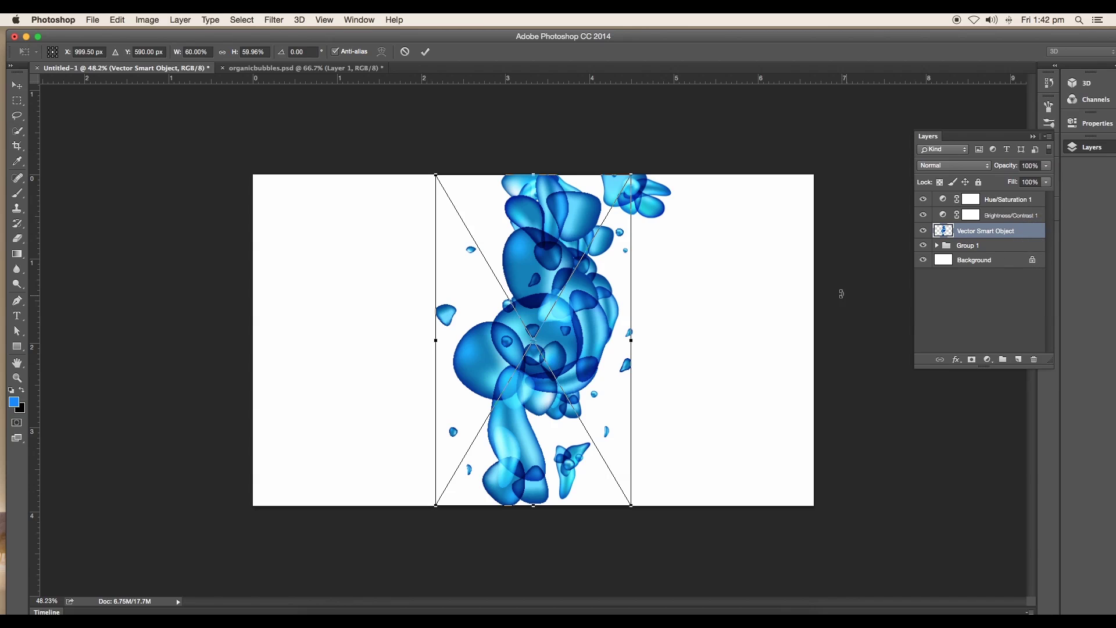
pyautogui.press('Return')
# Step: Move the second smart object beneath the group, enlarge and turn it nearly upside down, and place it at the canvas's right edge
pyautogui.moveTo(577, 295); pyautogui.dragTo(792, 289)
pyautogui.moveTo(1009, 234); pyautogui.dragTo(1012, 254)
pyautogui.press('super+t')
pyautogui.moveTo(842, 165); pyautogui.dragTo(906, 128)
pyautogui.moveTo(889, 494); pyautogui.dragTo(761, 148)
pyautogui.press('Return')
pyautogui.moveTo(734, 358); pyautogui.dragTo(697, 336)
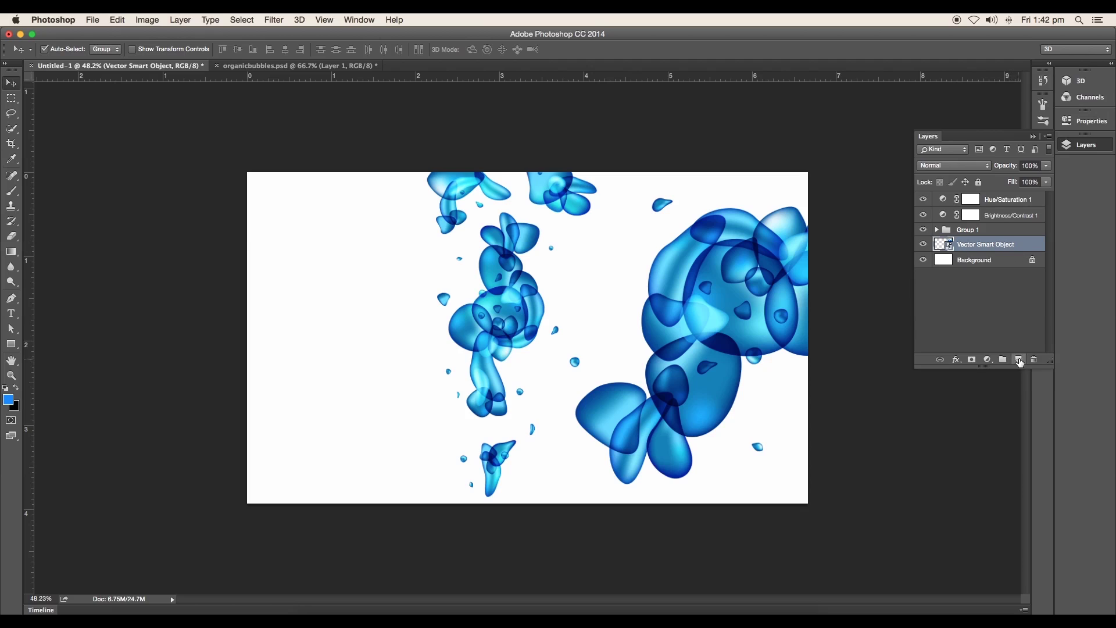
# Step: Add a new layer above the large cluster's smart object and set its blend mode to Color Dodge
pyautogui.click(1019, 360)
pyautogui.click(953, 166)
pyautogui.click(949, 256)
# Step: Paint soft blue highlights over the large cluster with a 200 px brush at 30% opacity
pyautogui.press('b')
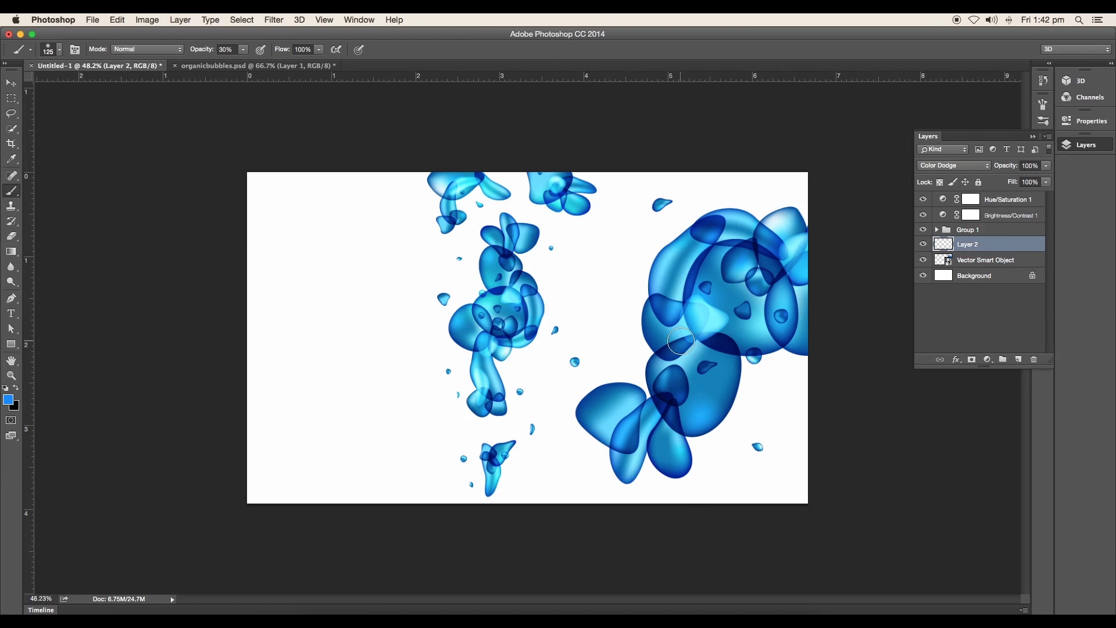
pyautogui.rightClick(681, 341)
pyautogui.click(707, 434)
pyautogui.moveTo(805, 356); pyautogui.dragTo(799, 355)
pyautogui.click(682, 348)
pyautogui.moveTo(688, 342)
pyautogui.mouseDown()
pyautogui.moveTo(654, 389)
pyautogui.moveTo(684, 500)
pyautogui.moveTo(675, 480)
pyautogui.mouseUp()
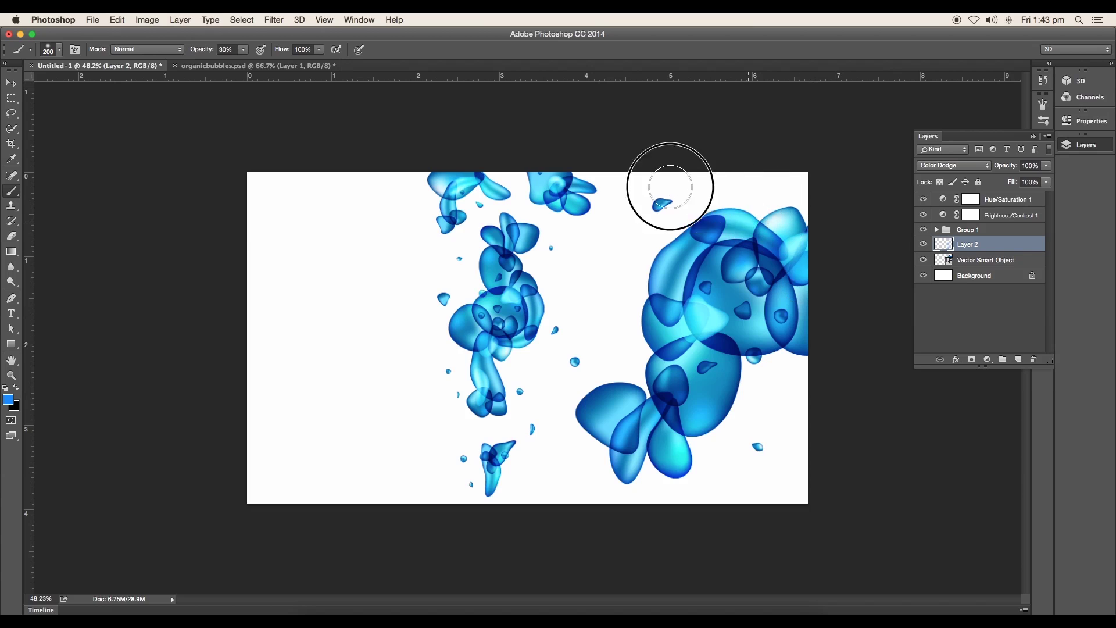
# Step: Set the large cluster's highlight layer to 79% opacity and group it with its smart object
pyautogui.press('v')
pyautogui.press('7')
pyautogui.press('9')
pyautogui.keyDown('shift'); pyautogui.click(1016, 263); pyautogui.keyUp('shift')
pyautogui.press('super+g')
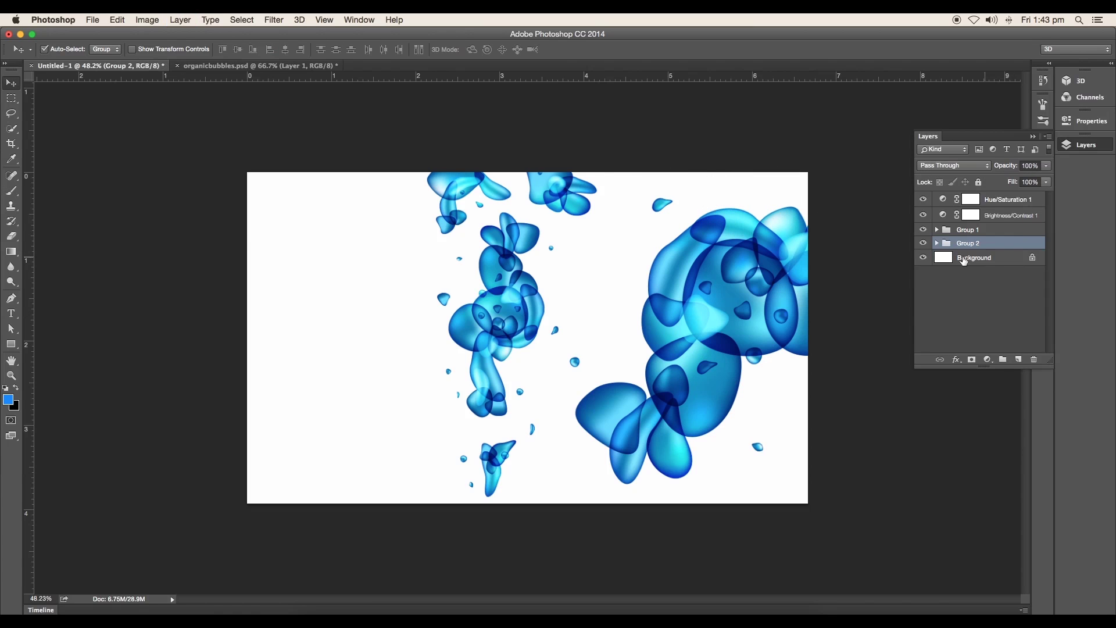
# Step: Rotate the large cluster's group slightly counterclockwise and shift it up and to the right, partly beyond the canvas edge
pyautogui.click(923, 242)
pyautogui.click(923, 243)
pyautogui.moveTo(722, 327); pyautogui.dragTo(729, 323)
pyautogui.press('super+t')
pyautogui.scroll(-4, 790, 316)
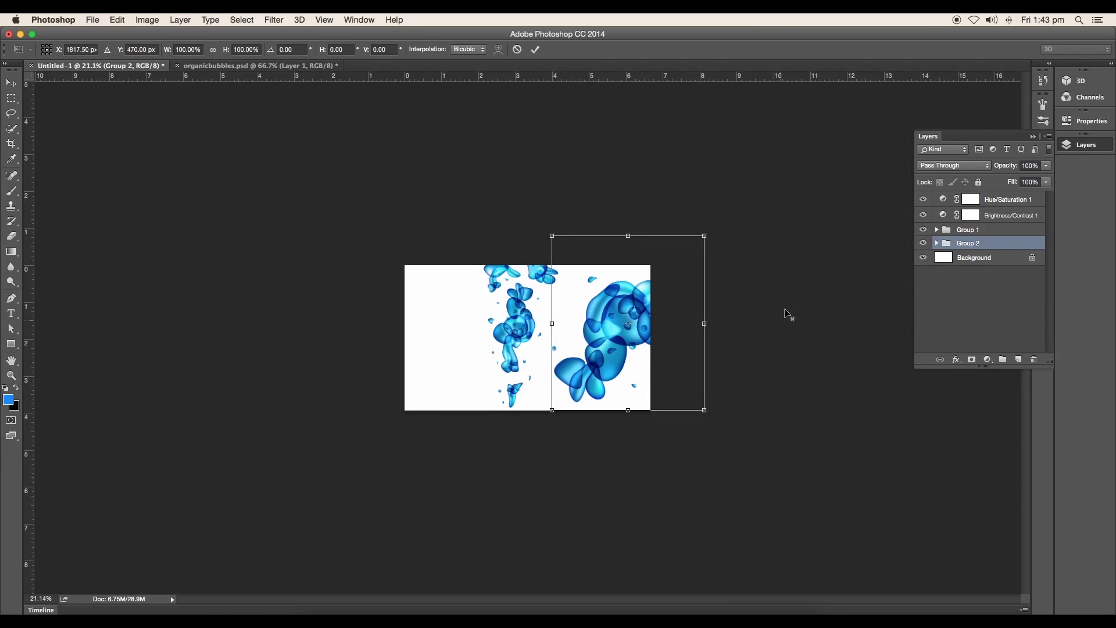
pyautogui.scroll(3, 790, 317)
pyautogui.moveTo(828, 162); pyautogui.dragTo(770, 174)
pyautogui.moveTo(664, 320); pyautogui.dragTo(674, 303)
pyautogui.press('Escape')
pyautogui.press('super+plus')
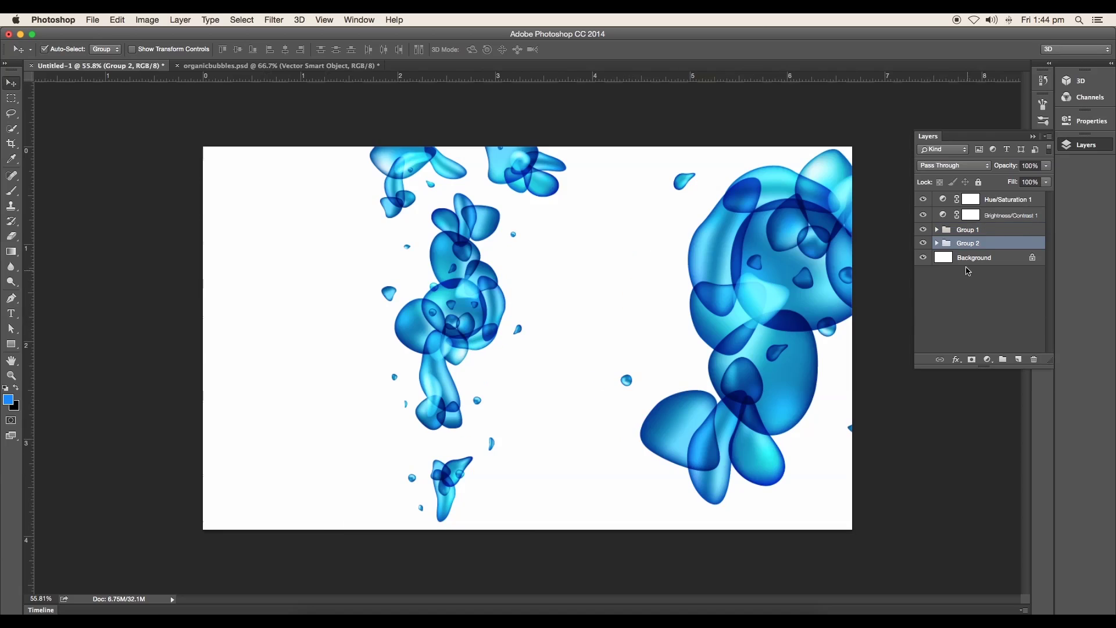
# Step: Open the smart object inside the large cluster's group for editing in Illustrator
pyautogui.click(936, 243)
pyautogui.doubleClick(944, 273)
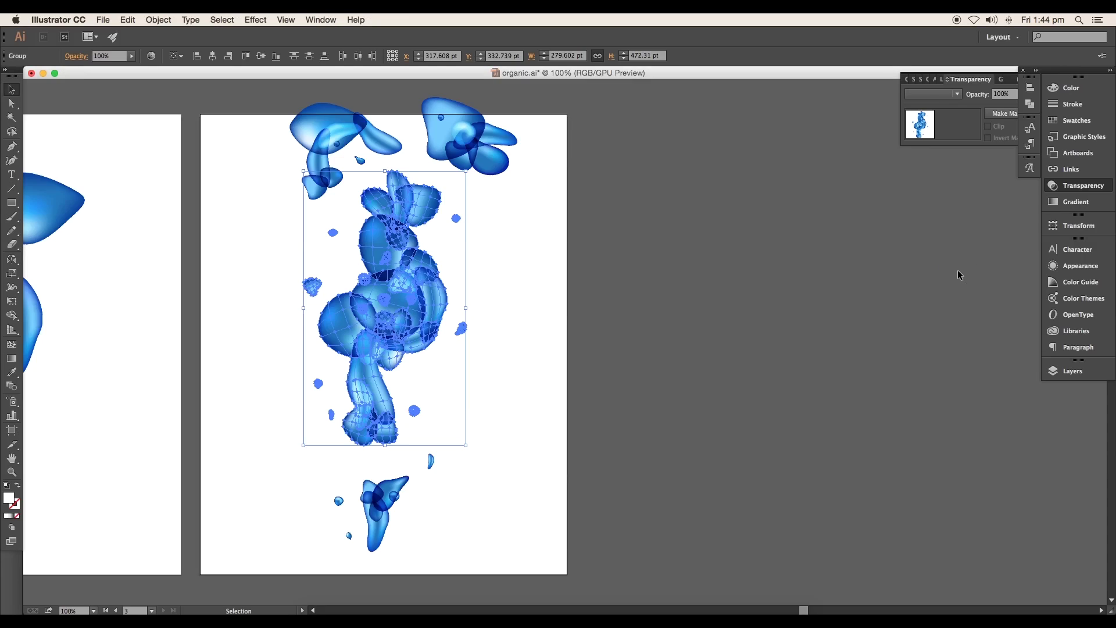
pyautogui.scroll(3, 477, 312)
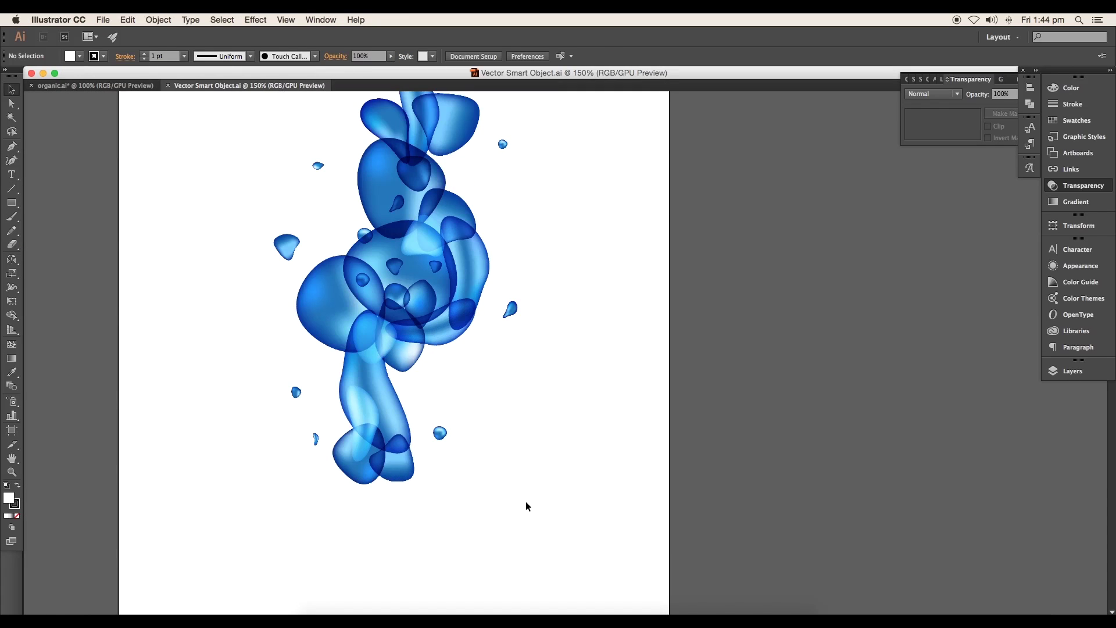
# Step: Delete the upper and lower shapes of the blue cluster with their surrounding drops, keeping only the central blobs, and select what remains
pyautogui.moveTo(526, 503); pyautogui.dragTo(241, 364)
pyautogui.press('Delete')
pyautogui.moveTo(330, 387); pyautogui.dragTo(308, 498)
pyautogui.moveTo(311, 222); pyautogui.dragTo(295, 237)
pyautogui.press('Delete')
pyautogui.moveTo(566, 341); pyautogui.dragTo(232, 224)
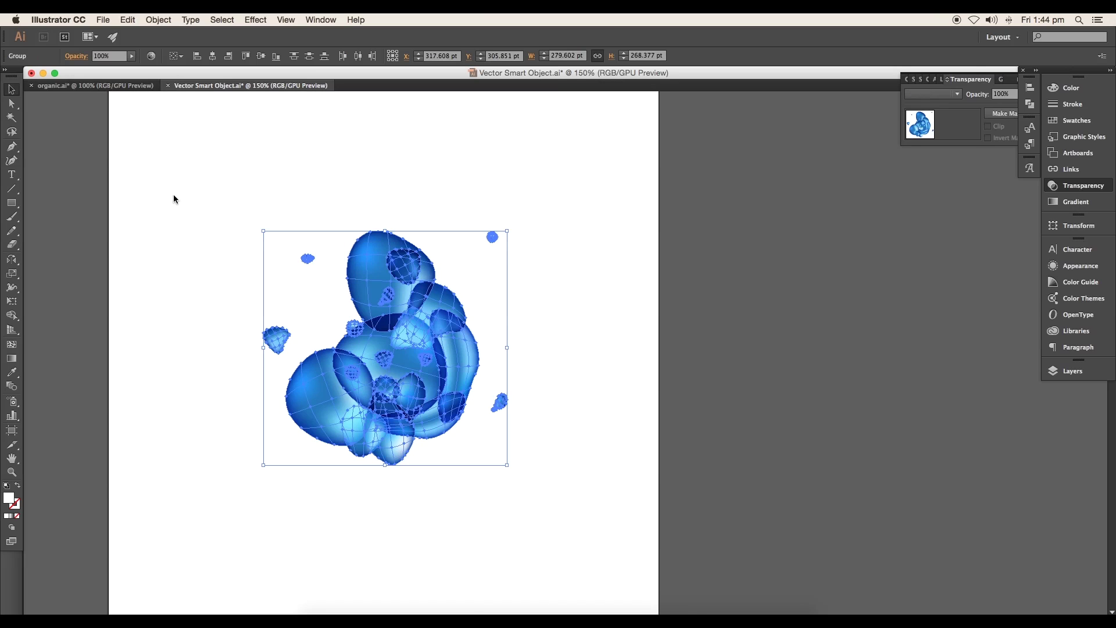
# Step: Save the edited smart object and switch back to Photoshop
pyautogui.click(101, 19)
pyautogui.click(116, 106)
pyautogui.click(732, 611)
# Step: Rotate the large cluster's group about half a turn and reposition it partly beyond the right edge of the canvas
pyautogui.click(808, 253)
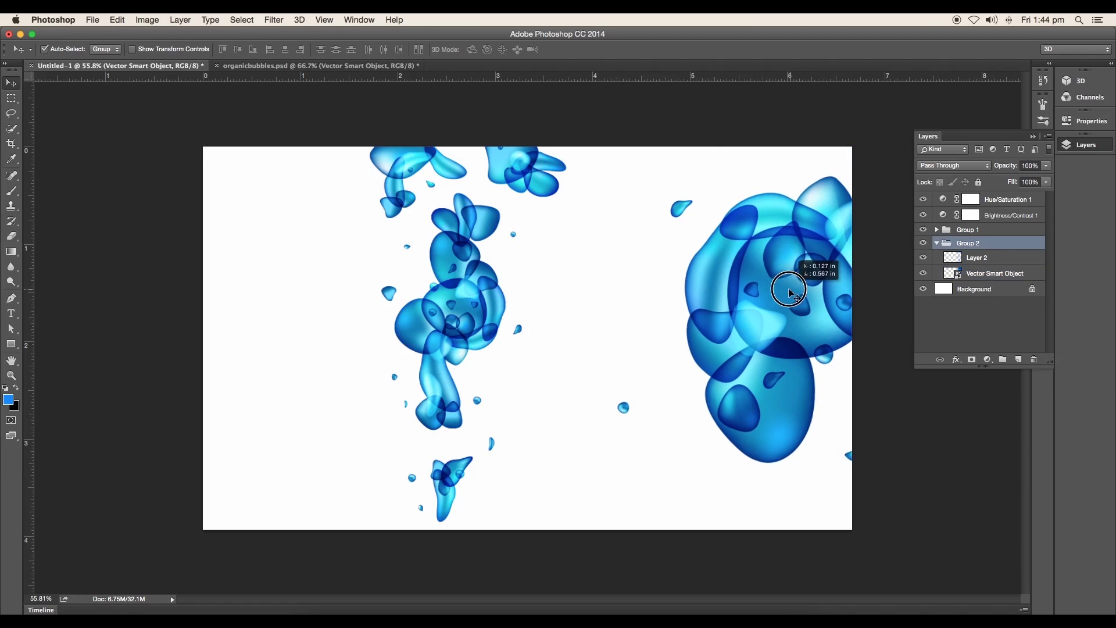
pyautogui.press('super+t')
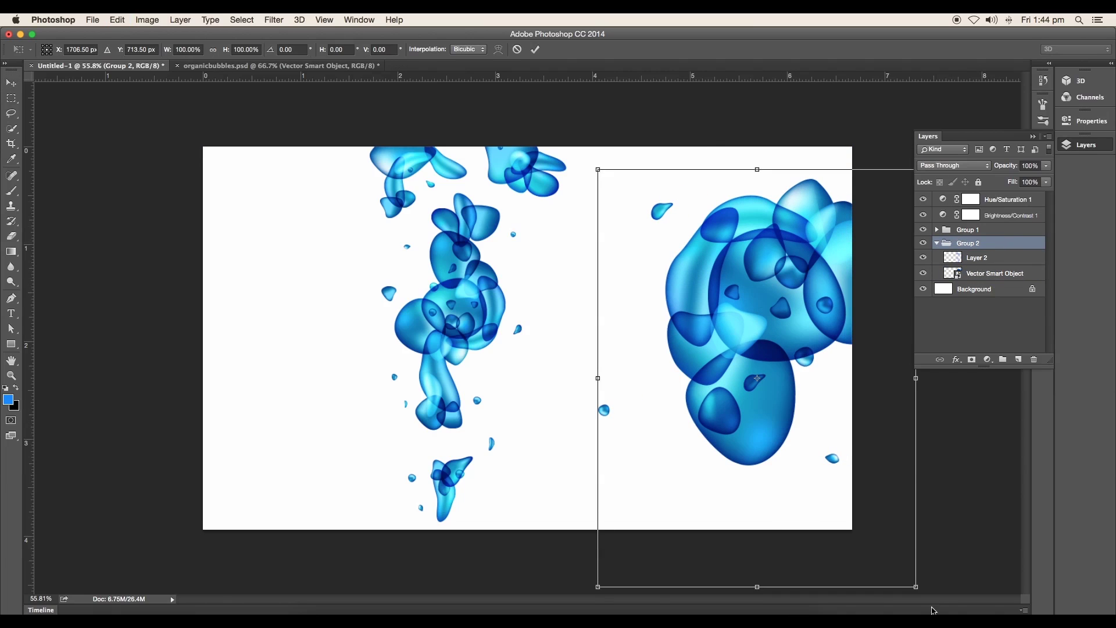
pyautogui.moveTo(926, 588); pyautogui.dragTo(740, 338)
pyautogui.press('Return')
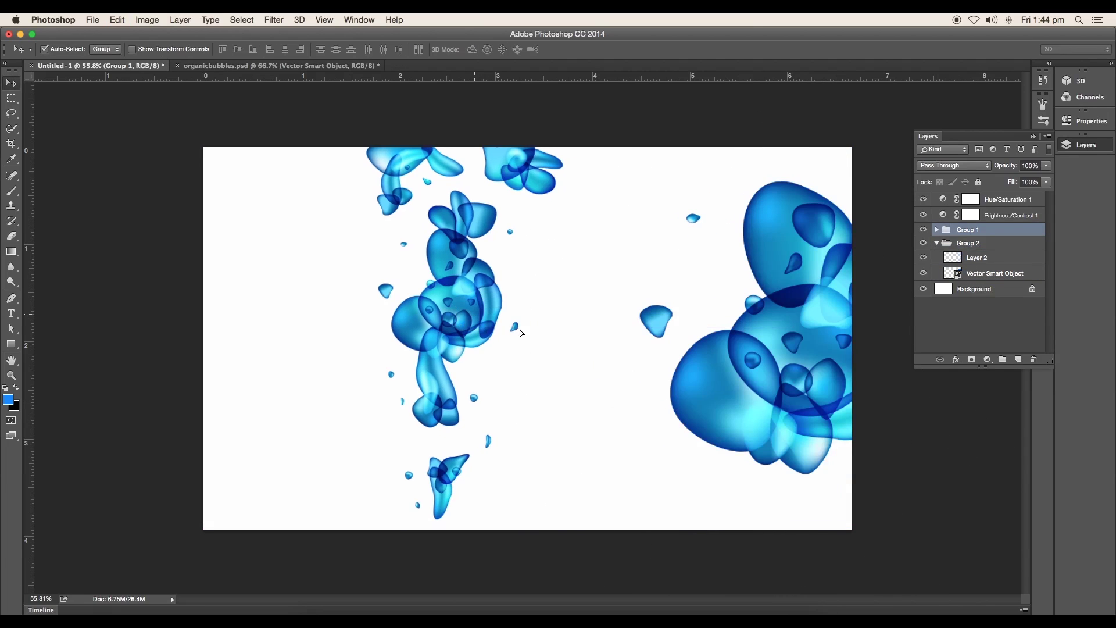
pyautogui.moveTo(827, 372); pyautogui.dragTo(819, 369)
# Step: Apply a Gaussian Blur smart filter to the smart object of the large cluster in Group 2
pyautogui.click(987, 273)
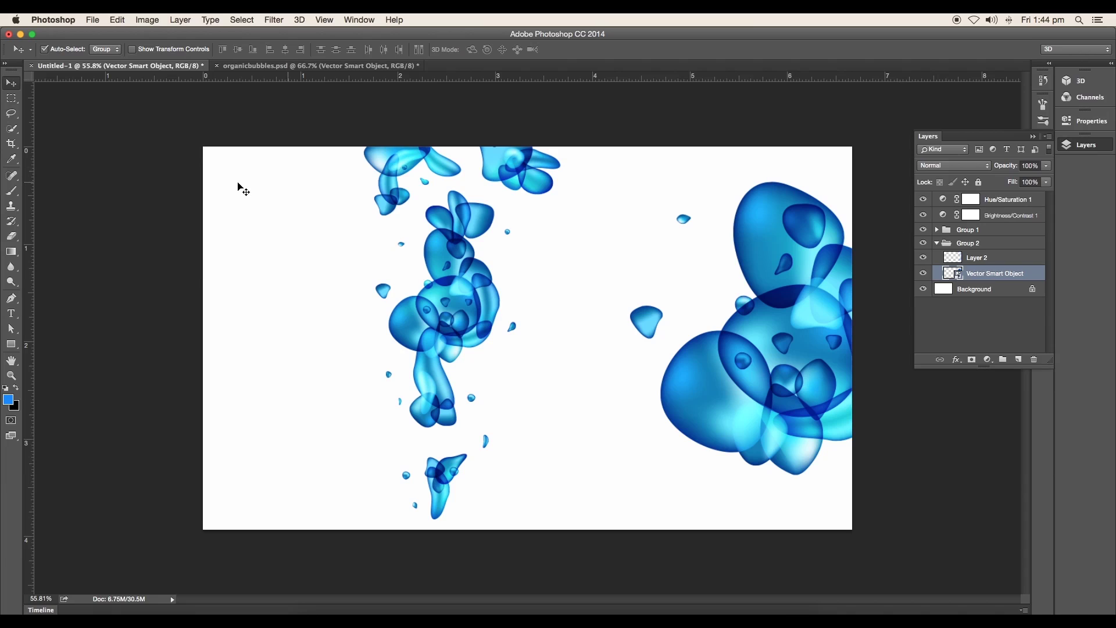
pyautogui.click(274, 20)
pyautogui.moveTo(406, 145)
pyautogui.click(443, 187)
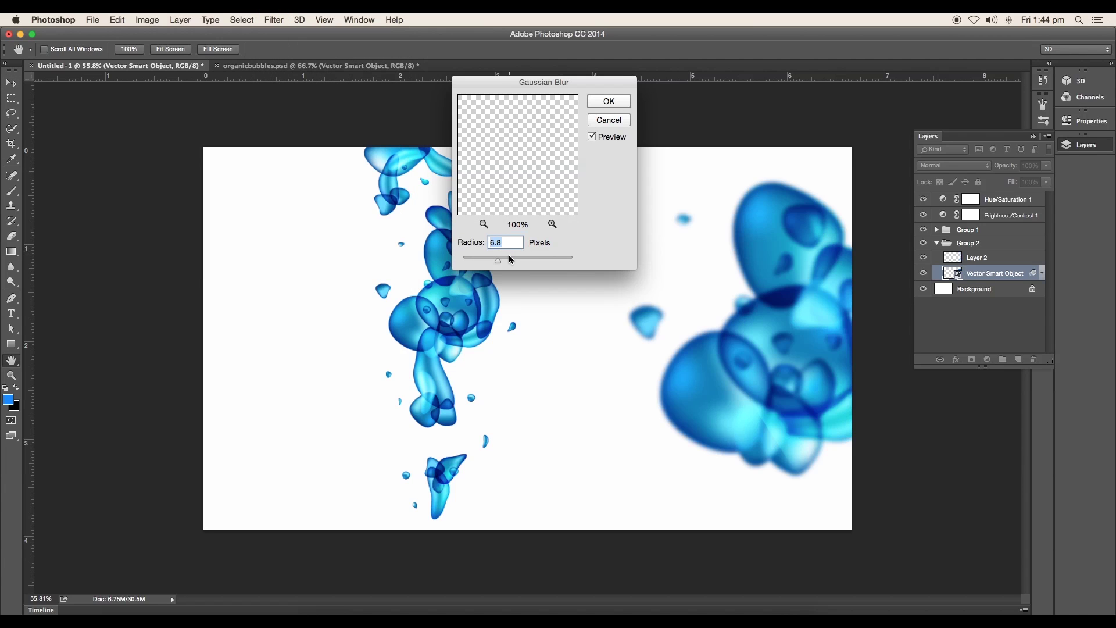
pyautogui.moveTo(510, 263); pyautogui.dragTo(505, 263)
pyautogui.click(604, 104)
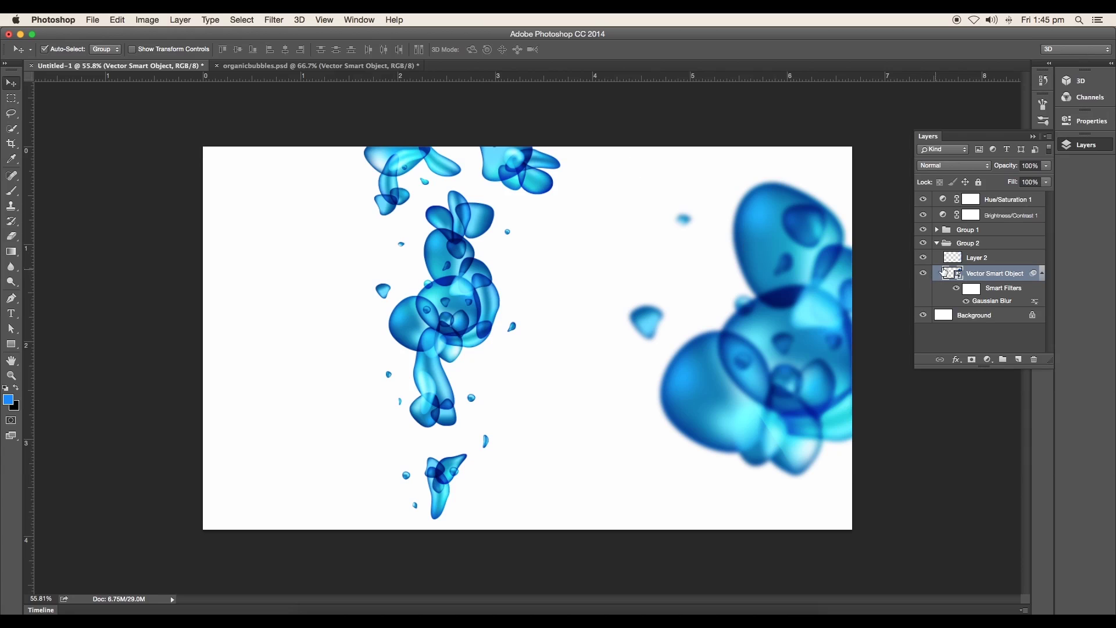
# Step: Paint soft blue highlights over the blurred cluster on its Color Dodge layer with a 200 px brush at 30% opacity, and erase the excess
pyautogui.click(988, 259)
pyautogui.press('b')
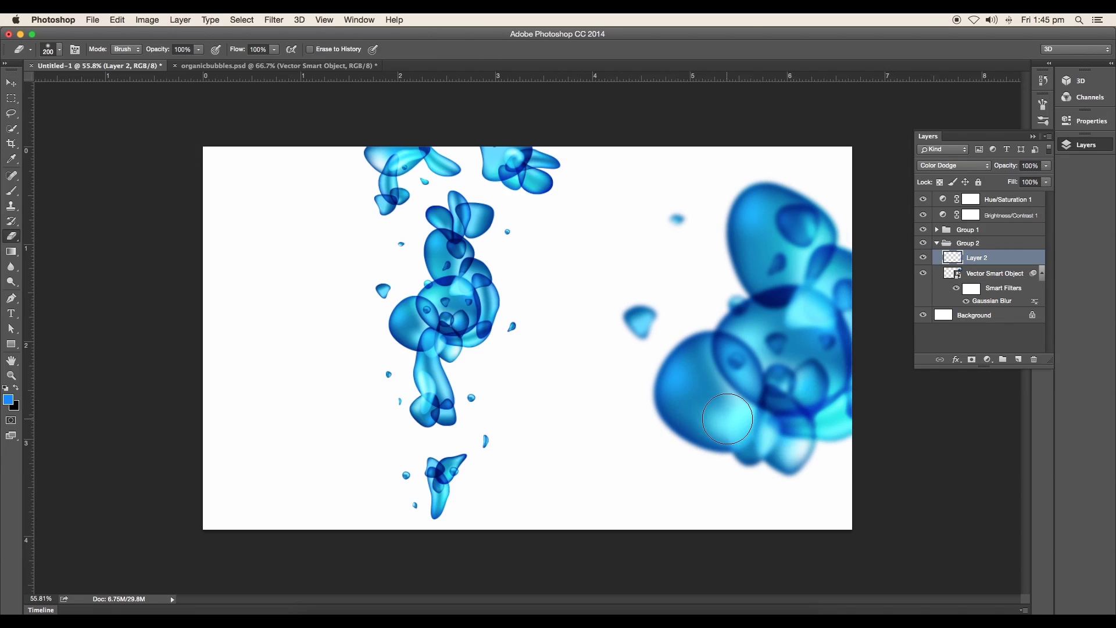
pyautogui.moveTo(668, 359)
pyautogui.mouseDown()
pyautogui.moveTo(653, 399)
pyautogui.moveTo(695, 259)
pyautogui.mouseUp()
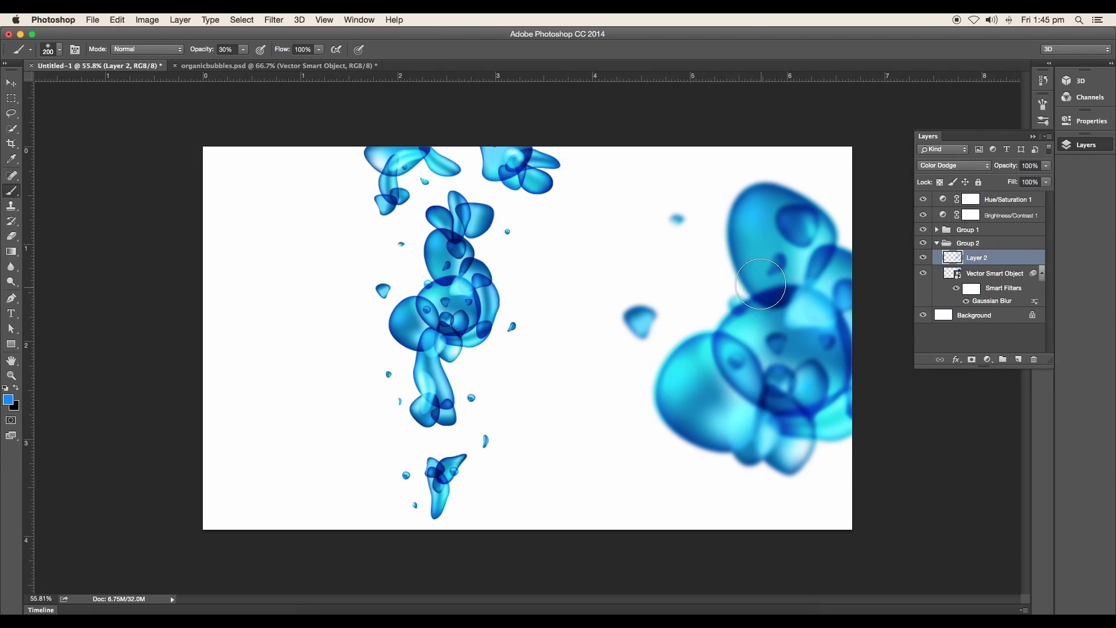
pyautogui.press('e')
pyautogui.moveTo(761, 284); pyautogui.dragTo(736, 244)
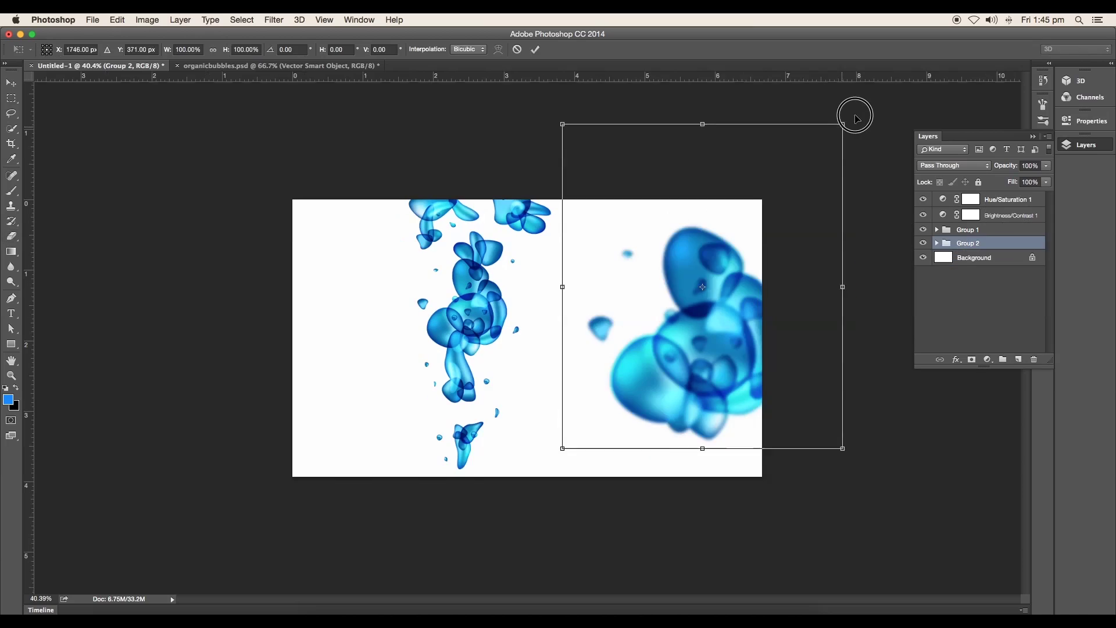
# Step: Enlarge the blurred cluster's group slightly and shift the narrow cluster further left on the canvas
pyautogui.moveTo(855, 115); pyautogui.dragTo(871, 105)
pyautogui.press('Return')
pyautogui.press('super+minus')
pyautogui.click(462, 336)
# Step: Add a new layer directly above the background and fill it with a radial white-to-blue gradient starting near the canvas centre
pyautogui.click(1021, 293)
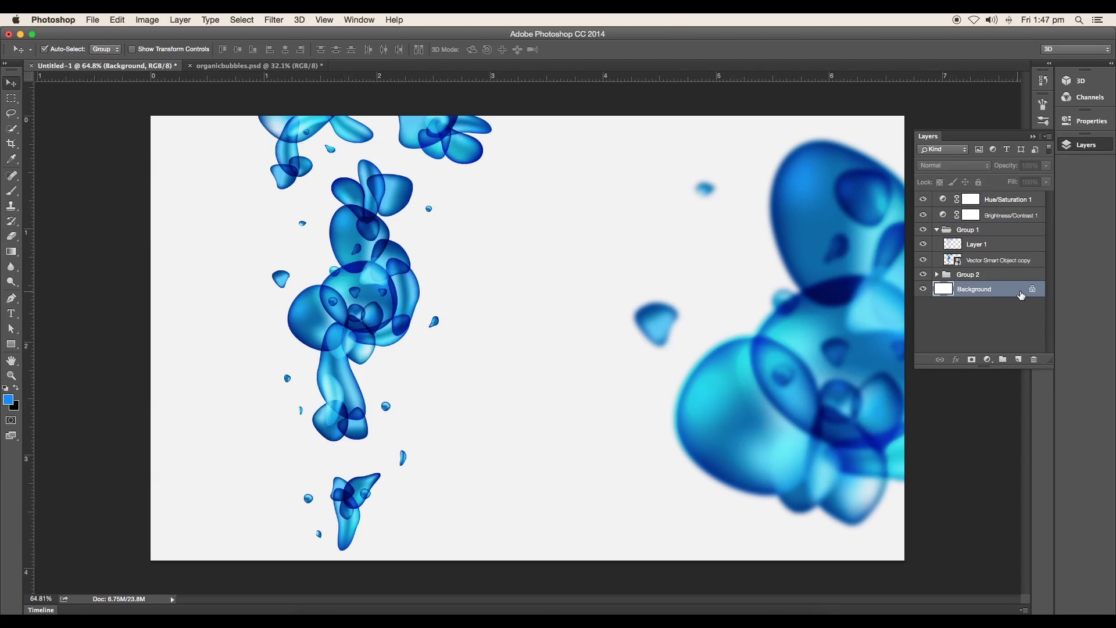
pyautogui.click(1021, 360)
pyautogui.press('super+minus')
pyautogui.press('g')
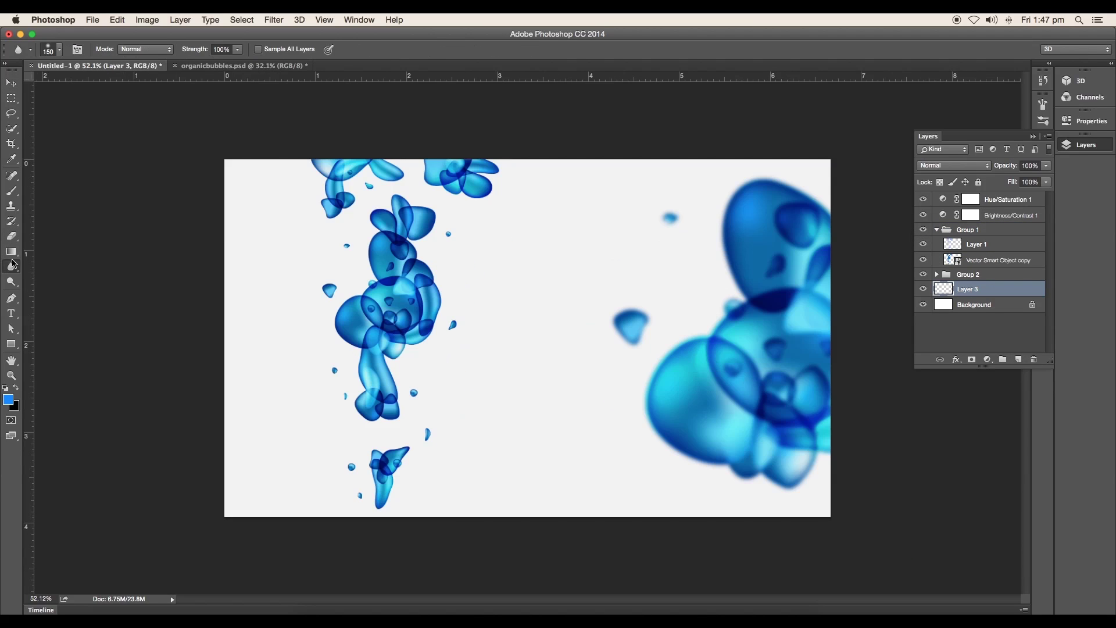
pyautogui.hotkey('shift', 'g')
pyautogui.click(61, 49)
pyautogui.doubleClick(672, 324)
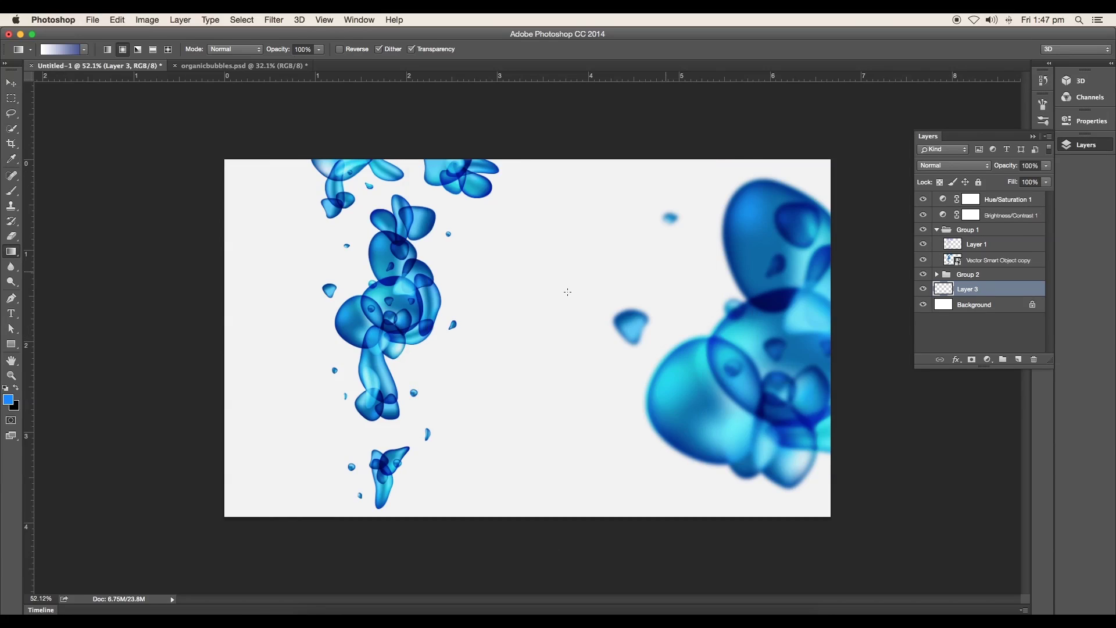
pyautogui.moveTo(523, 337); pyautogui.dragTo(828, 257)
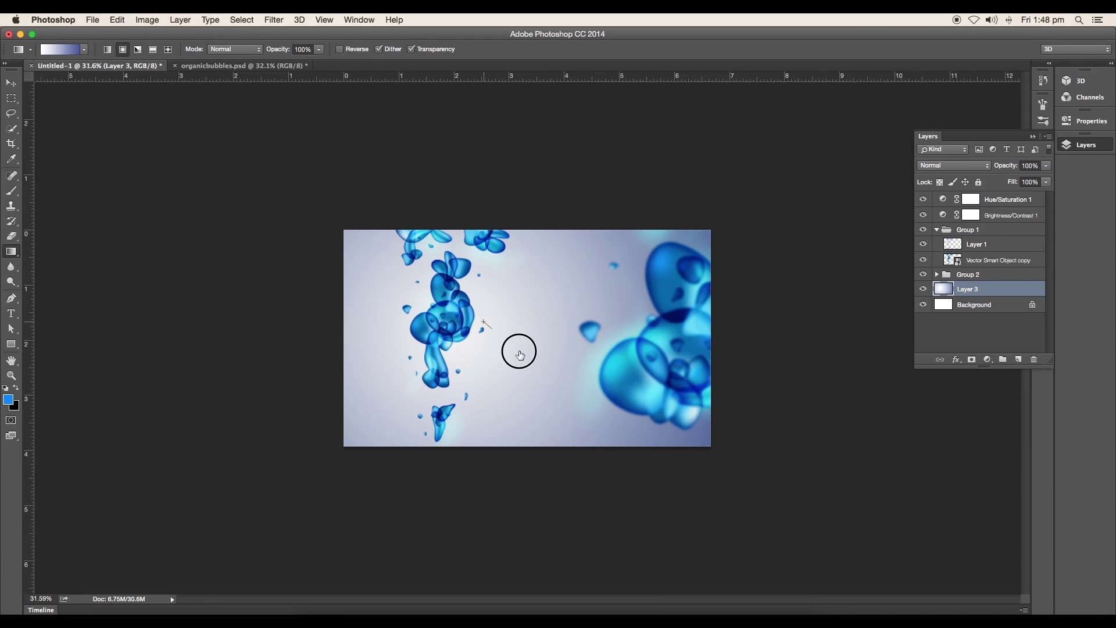
# Step: Set the gradient layer's opacity to 45%
pyautogui.moveTo(729, 472); pyautogui.dragTo(729, 472)
pyautogui.click(1046, 166)
pyautogui.moveTo(1045, 178); pyautogui.dragTo(1011, 185)
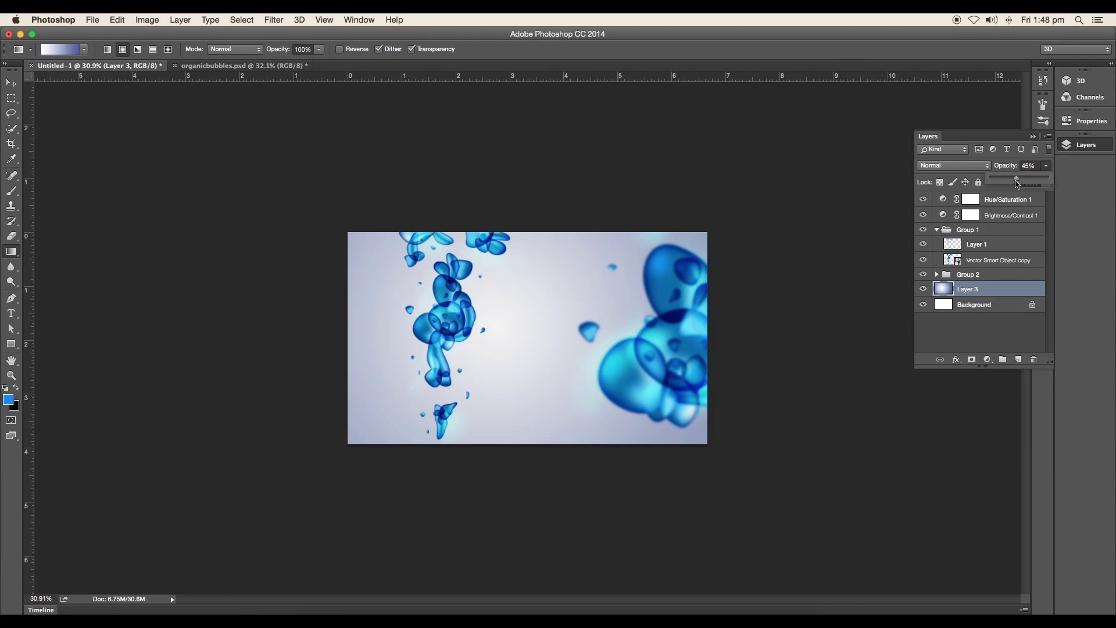
# Step: Add the title "Bubbles" in a bold serif font between the clusters, with a smaller "Organic" in Avenir Next beneath its right end
pyautogui.click(12, 84)
pyautogui.click(378, 241)
pyautogui.moveTo(388, 247); pyautogui.dragTo(466, 267)
pyautogui.press('t')
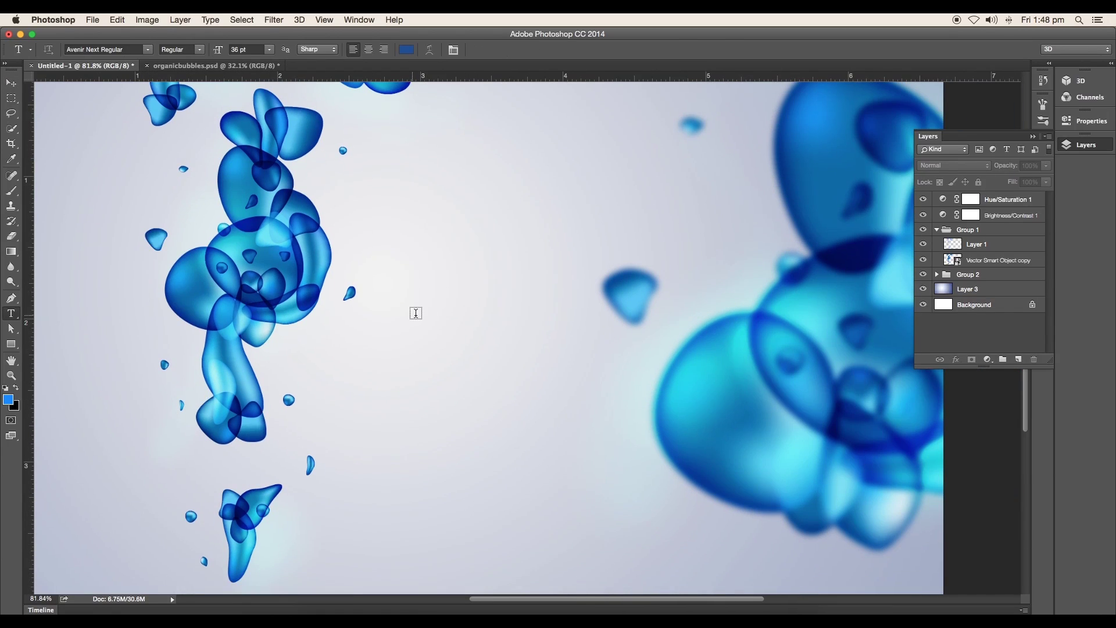
pyautogui.click(412, 315)
pyautogui.write('Bubbles')
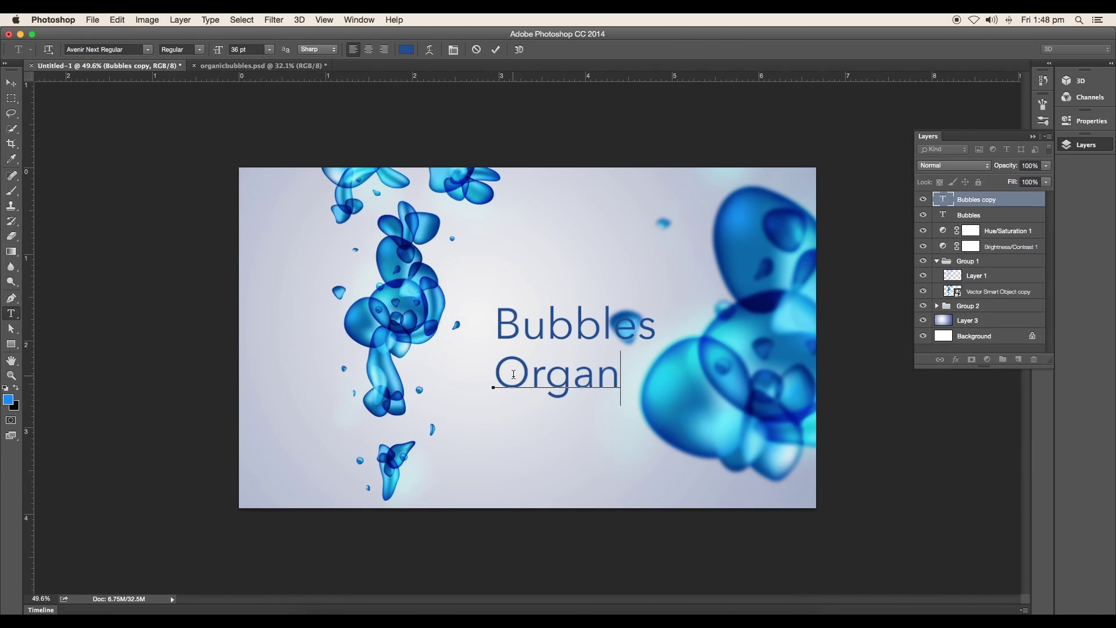
pyautogui.click(123, 50)
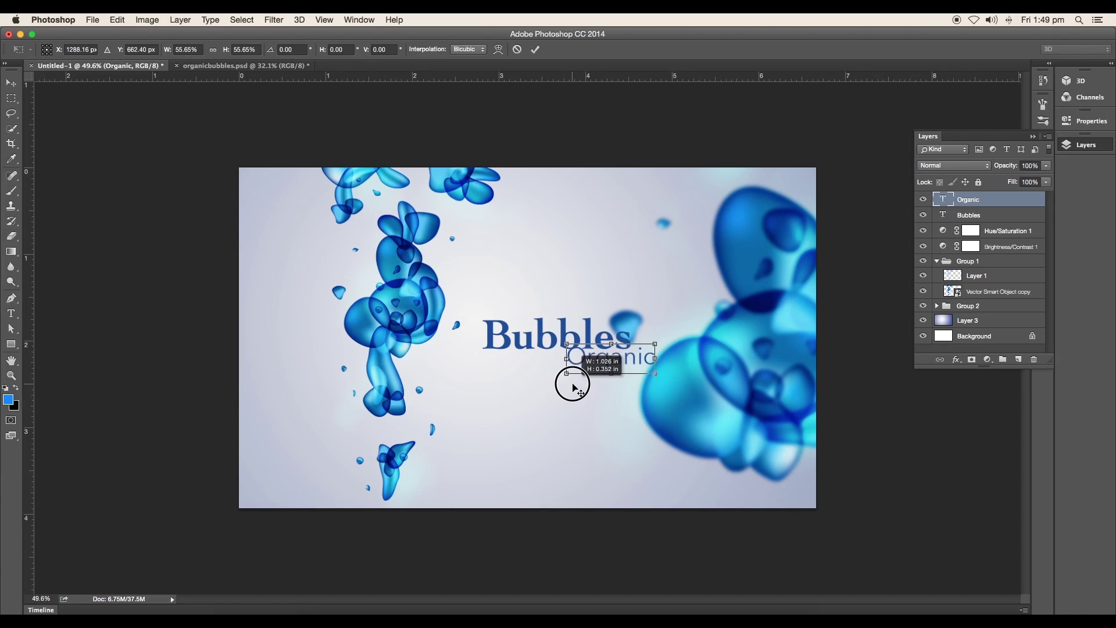
pyautogui.moveTo(573, 388); pyautogui.dragTo(581, 379)
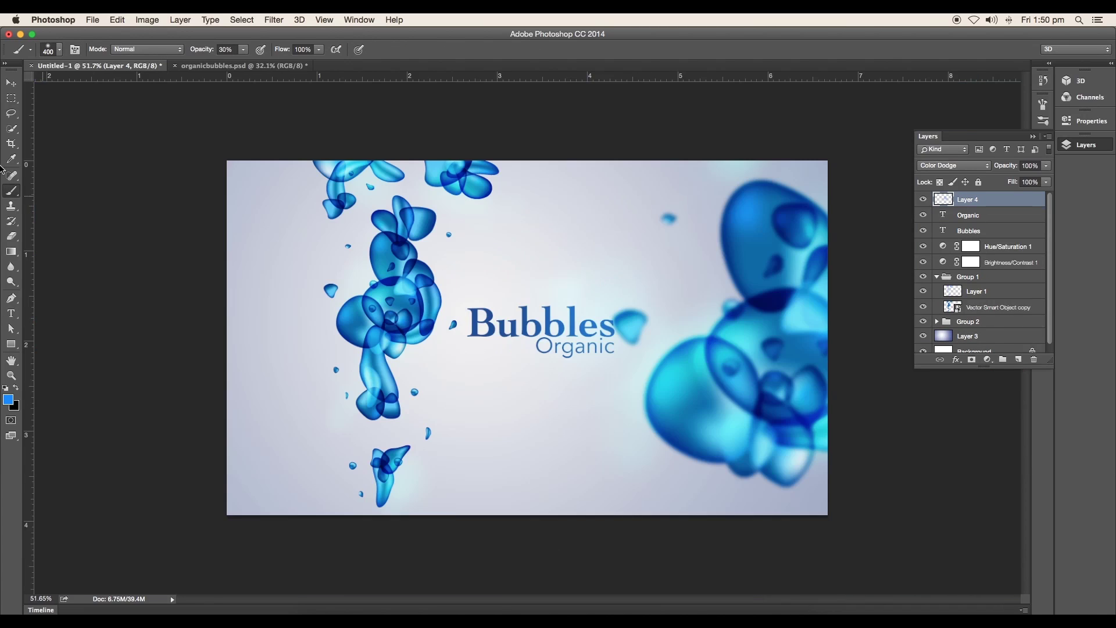
# Step: Shift the "Organic" and "Bubbles" text layers together slightly to the right
pyautogui.press('v')
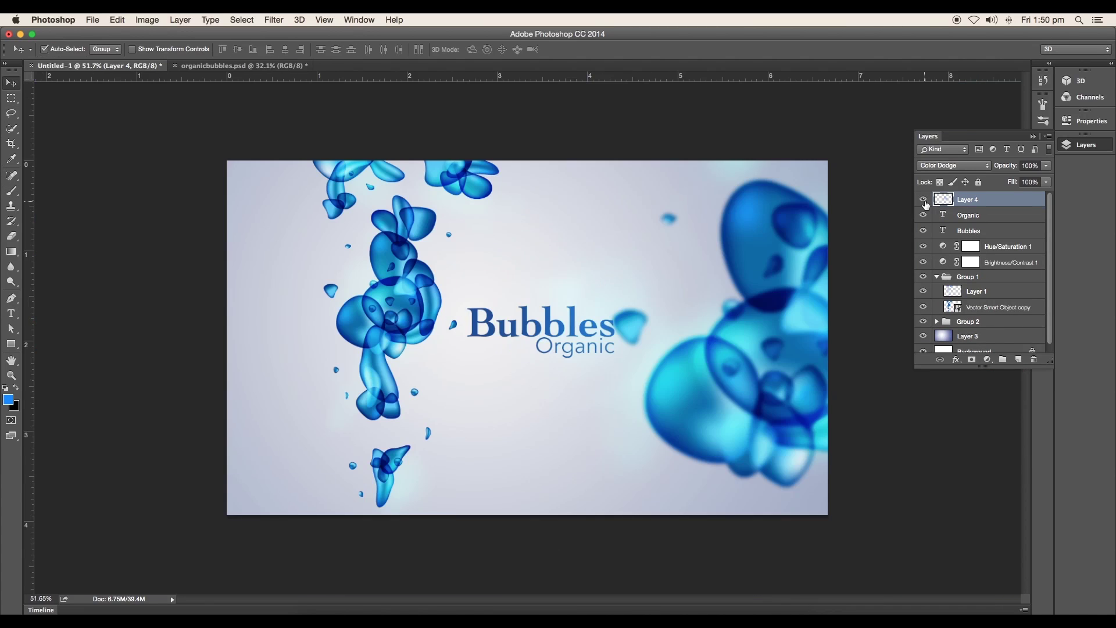
pyautogui.scroll(5, 602, 289)
pyautogui.scroll(-8, 603, 288)
pyautogui.scroll(5, 586, 304)
pyautogui.click(997, 220)
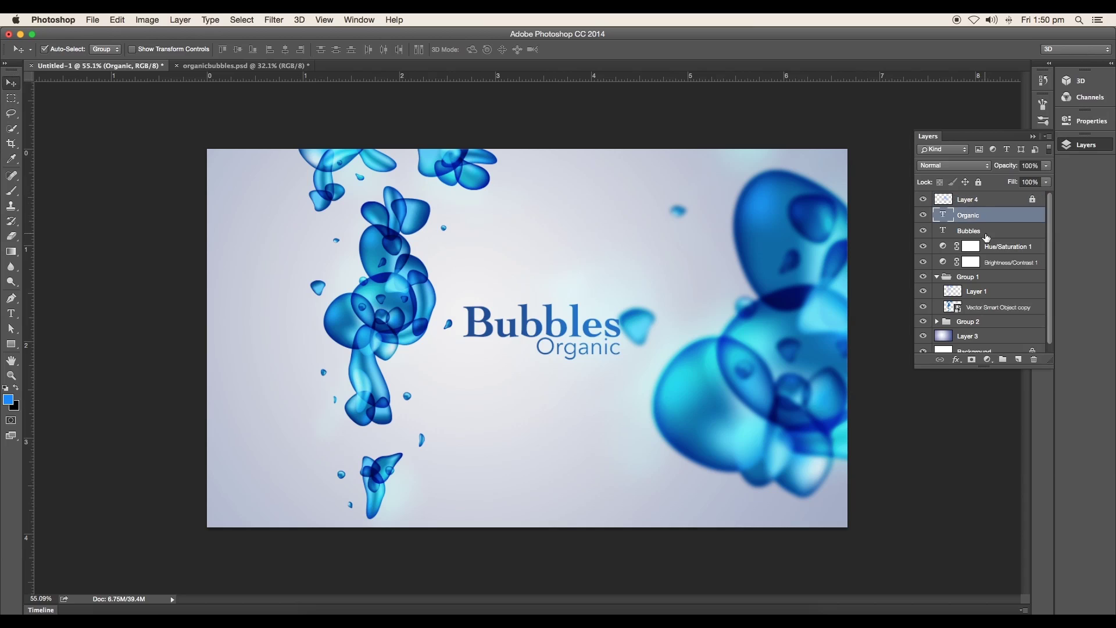
pyautogui.keyDown('shift'); pyautogui.click(997, 231); pyautogui.keyUp('shift')
pyautogui.moveTo(504, 330); pyautogui.dragTo(506, 342)
pyautogui.scroll(3, 733, 425)
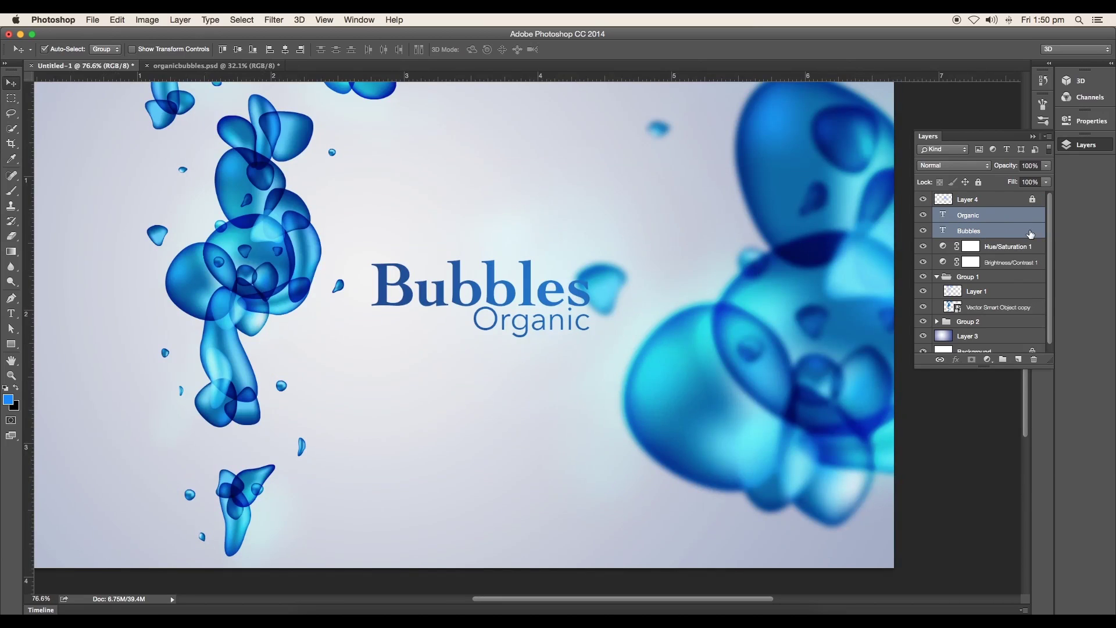
# Step: Set the opacity of the title's Color Dodge highlight layer, Layer 4, to 63%
pyautogui.click(988, 200)
pyautogui.click(1046, 165)
pyautogui.click(932, 125)
pyautogui.scroll(-4, 931, 126)
# Step: Move Layer 4 and both text layers below the Hue/Saturation and Brightness/Contrast adjustment layers
pyautogui.click(982, 200)
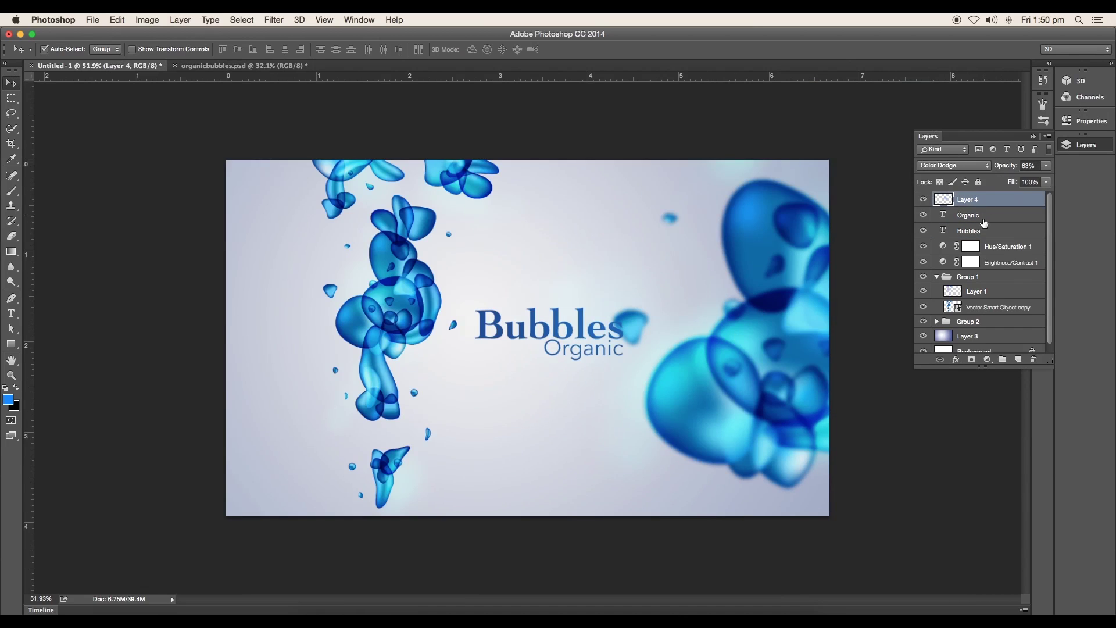
pyautogui.keyDown('shift'); pyautogui.click(1001, 232); pyautogui.keyUp('shift')
pyautogui.moveTo(1001, 232); pyautogui.dragTo(1001, 268)
# Step: Select the highlight layer with both text layers and nudge the title slightly to the left between the clusters
pyautogui.click(44, 107)
pyautogui.scroll(-5, 651, 379)
pyautogui.moveTo(465, 333)
pyautogui.mouseDown()
pyautogui.moveTo(567, 335)
pyautogui.moveTo(462, 332)
pyautogui.mouseUp()
pyautogui.click(988, 230)
pyautogui.keyDown('shift'); pyautogui.click(988, 262); pyautogui.keyUp('shift')
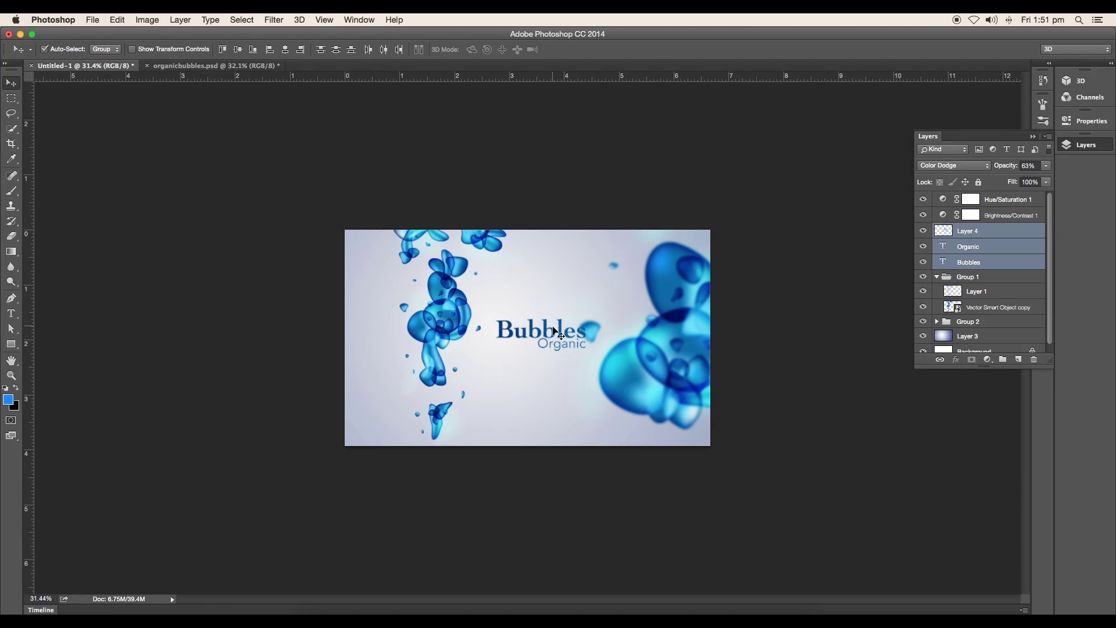
pyautogui.scroll(3, 612, 352)
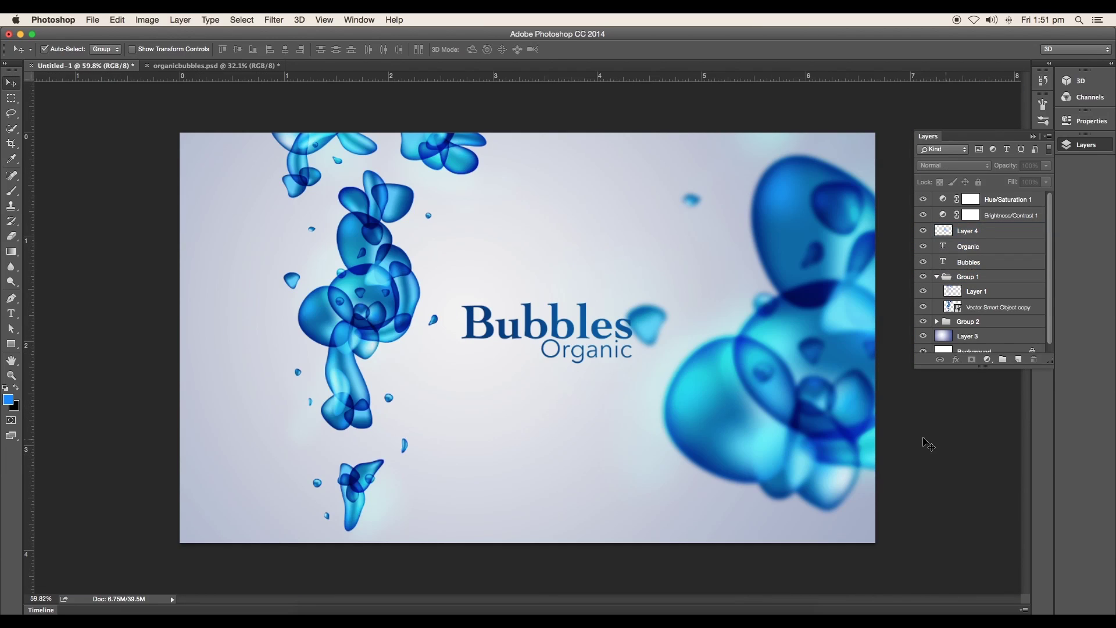